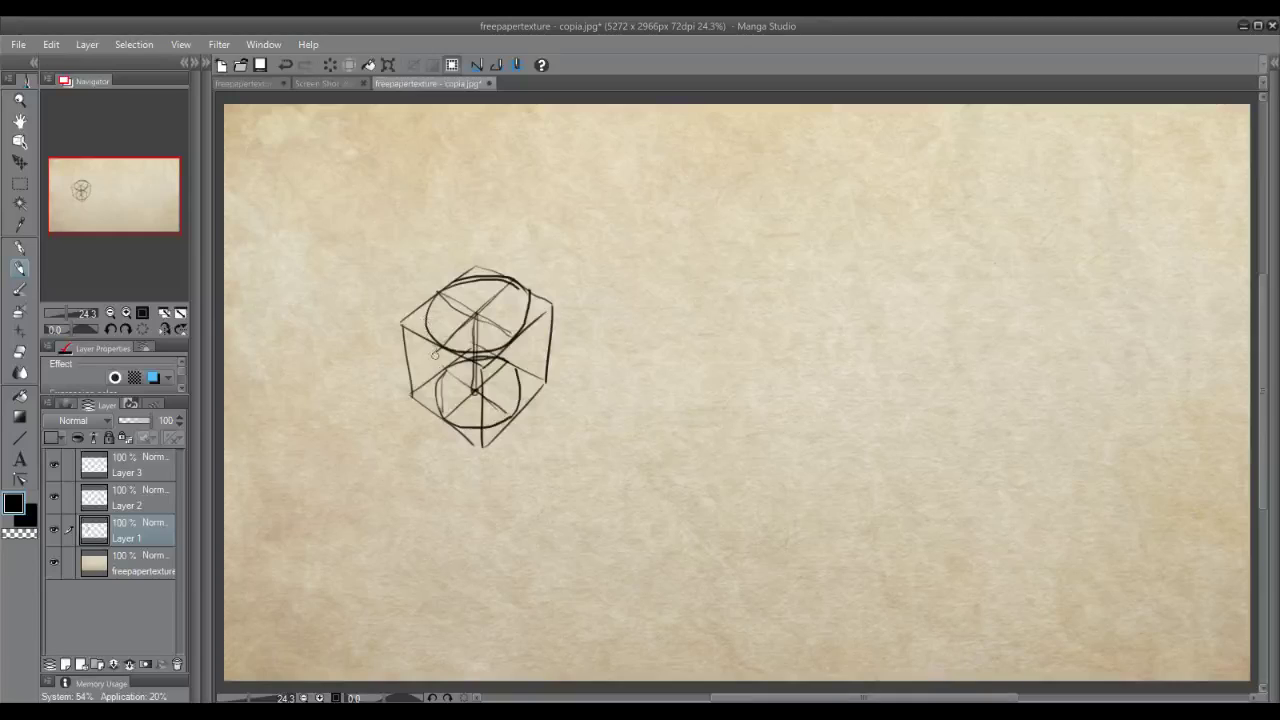
Draw a smaller circle inside the lower ellipse and join it to the upper ellipse with tapered sides
{"action": "mouse_move", "coordinate": [451, 409]}
{"action": "left_mouse_down"}
{"action": "mouse_move", "coordinate": [454, 408]}
{"action": "mouse_move", "coordinate": [474, 411]}
{"action": "mouse_move", "coordinate": [495, 408]}
{"action": "mouse_move", "coordinate": [509, 382]}
{"action": "mouse_move", "coordinate": [475, 357]}
{"action": "mouse_move", "coordinate": [456, 408]}
{"action": "left_mouse_up"}
{"action": "key", "text": "ctrl+z"}
{"action": "left_click_drag", "start_coordinate": [427, 324], "coordinate": [438, 366]}
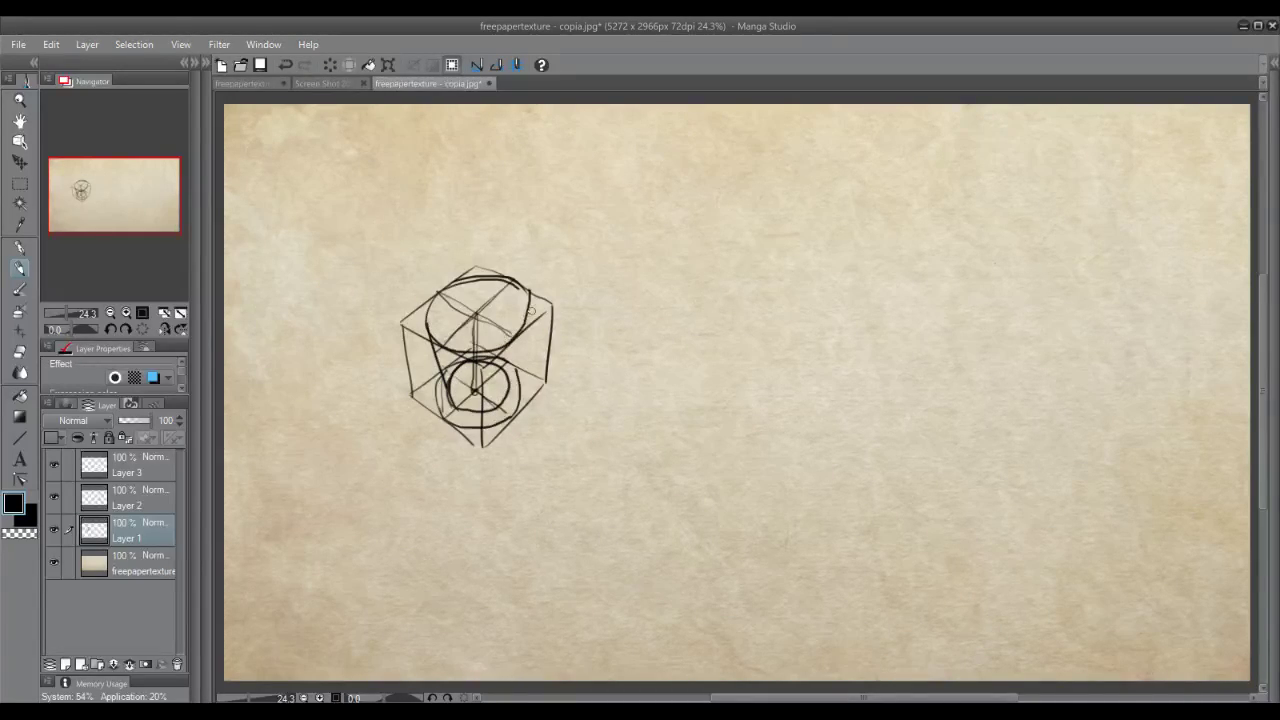
{"action": "left_click_drag", "start_coordinate": [523, 330], "coordinate": [509, 392]}
{"action": "key", "text": "ctrl+z"}
{"action": "mouse_move", "coordinate": [528, 308]}
{"action": "left_mouse_down"}
{"action": "mouse_move", "coordinate": [505, 390]}
{"action": "mouse_move", "coordinate": [459, 321]}
{"action": "mouse_move", "coordinate": [506, 342]}
{"action": "left_mouse_up"}
{"action": "key", "text": "ctrl+z"}
{"action": "key", "text": "ctrl+z"}
Draw a diagonal cut across the upper ellipse and outline a stepped notch below it, down towards the base
{"action": "left_click_drag", "start_coordinate": [431, 303], "coordinate": [506, 344]}
{"action": "key", "text": "ctrl+z"}
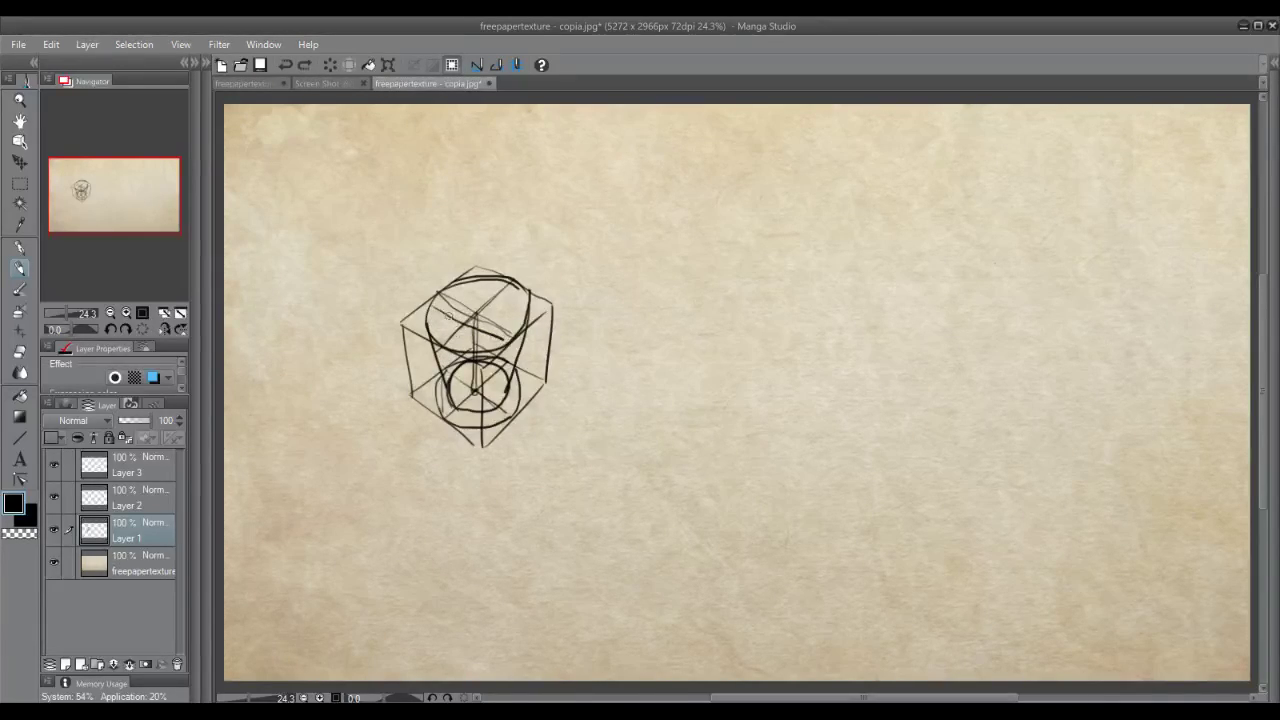
{"action": "left_click_drag", "start_coordinate": [431, 304], "coordinate": [506, 346]}
{"action": "left_click_drag", "start_coordinate": [469, 283], "coordinate": [525, 325]}
{"action": "key", "text": "ctrl+z"}
{"action": "left_click_drag", "start_coordinate": [431, 306], "coordinate": [448, 366]}
{"action": "key", "text": "ctrl+z"}
{"action": "mouse_move", "coordinate": [432, 310]}
{"action": "left_mouse_down"}
{"action": "mouse_move", "coordinate": [448, 418]}
{"action": "mouse_move", "coordinate": [526, 375]}
{"action": "mouse_move", "coordinate": [438, 358]}
{"action": "mouse_move", "coordinate": [451, 377]}
{"action": "mouse_move", "coordinate": [498, 373]}
{"action": "mouse_move", "coordinate": [505, 332]}
{"action": "mouse_move", "coordinate": [503, 365]}
{"action": "mouse_move", "coordinate": [458, 380]}
{"action": "mouse_move", "coordinate": [436, 365]}
{"action": "mouse_move", "coordinate": [480, 410]}
{"action": "left_mouse_up"}
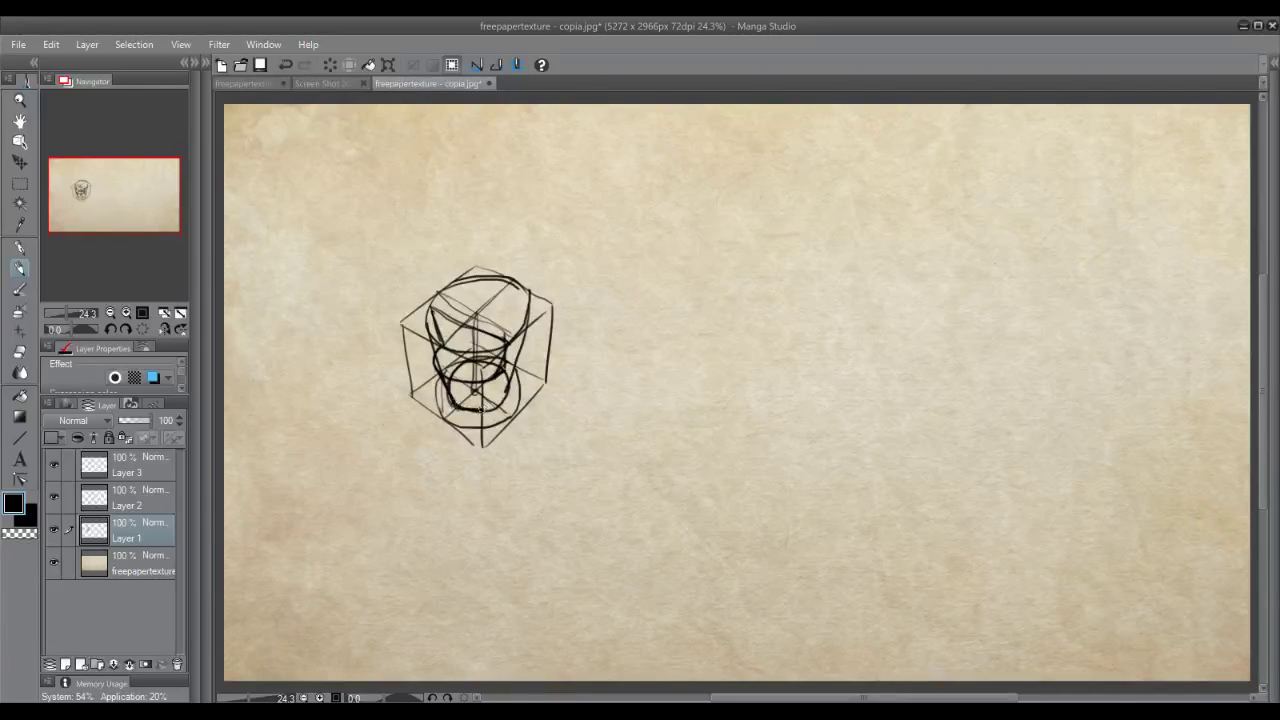
Thicken the outline of the notched tapered cylinder and erase the surrounding box lines
{"action": "left_click_drag", "start_coordinate": [530, 290], "coordinate": [496, 406]}
{"action": "mouse_move", "coordinate": [521, 289]}
{"action": "left_mouse_down"}
{"action": "mouse_move", "coordinate": [463, 276]}
{"action": "mouse_move", "coordinate": [429, 326]}
{"action": "mouse_move", "coordinate": [478, 277]}
{"action": "mouse_move", "coordinate": [526, 318]}
{"action": "mouse_move", "coordinate": [504, 344]}
{"action": "mouse_move", "coordinate": [431, 311]}
{"action": "mouse_move", "coordinate": [436, 367]}
{"action": "left_mouse_up"}
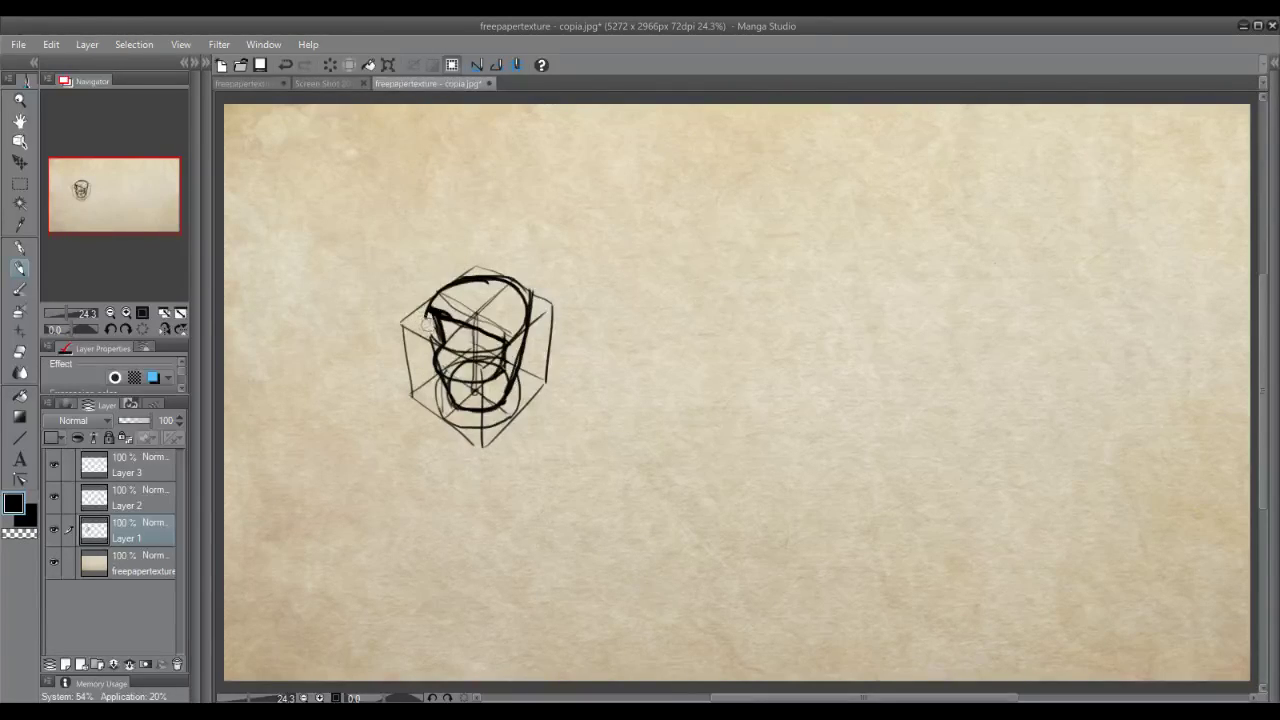
{"action": "mouse_move", "coordinate": [427, 333]}
{"action": "left_mouse_down"}
{"action": "mouse_move", "coordinate": [427, 353]}
{"action": "mouse_move", "coordinate": [422, 339]}
{"action": "mouse_move", "coordinate": [400, 371]}
{"action": "mouse_move", "coordinate": [484, 444]}
{"action": "mouse_move", "coordinate": [512, 410]}
{"action": "mouse_move", "coordinate": [496, 447]}
{"action": "mouse_move", "coordinate": [533, 358]}
{"action": "mouse_move", "coordinate": [537, 296]}
{"action": "mouse_move", "coordinate": [548, 340]}
{"action": "mouse_move", "coordinate": [524, 386]}
{"action": "mouse_move", "coordinate": [459, 394]}
{"action": "mouse_move", "coordinate": [493, 390]}
{"action": "mouse_move", "coordinate": [512, 364]}
{"action": "mouse_move", "coordinate": [482, 415]}
{"action": "mouse_move", "coordinate": [522, 375]}
{"action": "mouse_move", "coordinate": [446, 367]}
{"action": "mouse_move", "coordinate": [484, 356]}
{"action": "left_mouse_up"}
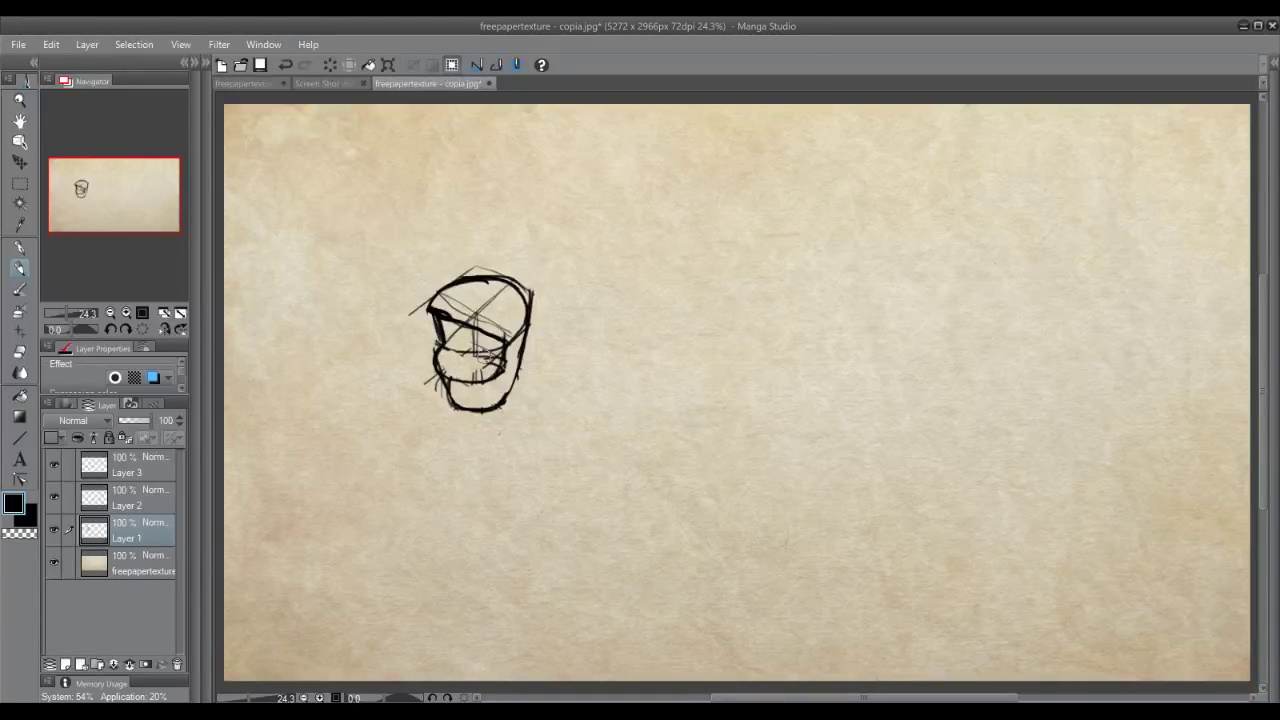
Rework the notch's inner edge and hatch its upright wall and ledge
{"action": "key", "text": "ctrl+z"}
{"action": "left_click_drag", "start_coordinate": [442, 343], "coordinate": [500, 365]}
{"action": "key", "text": "ctrl+z"}
{"action": "key", "text": "ctrl+z"}
{"action": "key", "text": "ctrl+z"}
{"action": "left_click_drag", "start_coordinate": [442, 322], "coordinate": [450, 342]}
{"action": "left_click_drag", "start_coordinate": [456, 323], "coordinate": [463, 350]}
{"action": "left_click_drag", "start_coordinate": [469, 328], "coordinate": [477, 354]}
{"action": "mouse_move", "coordinate": [485, 332]}
{"action": "left_mouse_down"}
{"action": "mouse_move", "coordinate": [485, 355]}
{"action": "mouse_move", "coordinate": [462, 348]}
{"action": "mouse_move", "coordinate": [508, 362]}
{"action": "mouse_move", "coordinate": [508, 350]}
{"action": "mouse_move", "coordinate": [468, 382]}
{"action": "mouse_move", "coordinate": [450, 377]}
{"action": "left_mouse_up"}
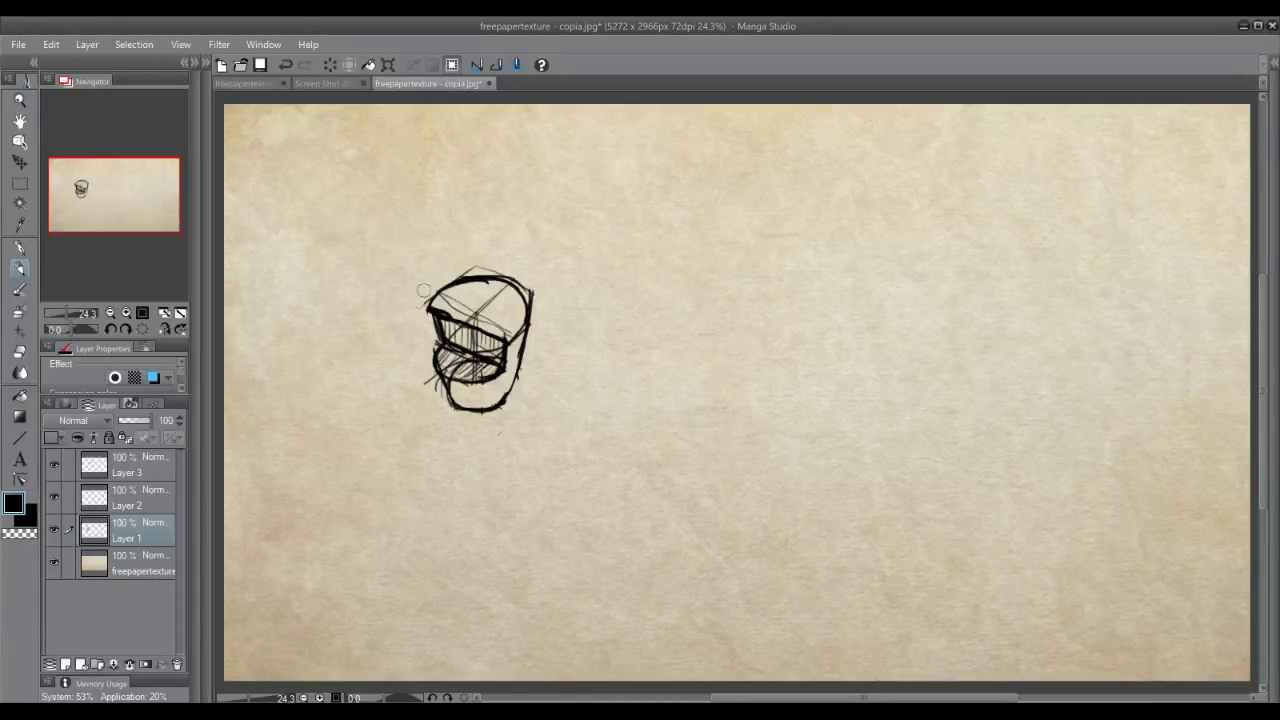
Erase the remaining construction lines on the top face and the rough hatching inside the notch
{"action": "left_click_drag", "start_coordinate": [480, 266], "coordinate": [501, 267]}
{"action": "mouse_move", "coordinate": [525, 283]}
{"action": "left_mouse_down"}
{"action": "mouse_move", "coordinate": [495, 273]}
{"action": "mouse_move", "coordinate": [478, 285]}
{"action": "mouse_move", "coordinate": [493, 318]}
{"action": "mouse_move", "coordinate": [451, 296]}
{"action": "left_mouse_up"}
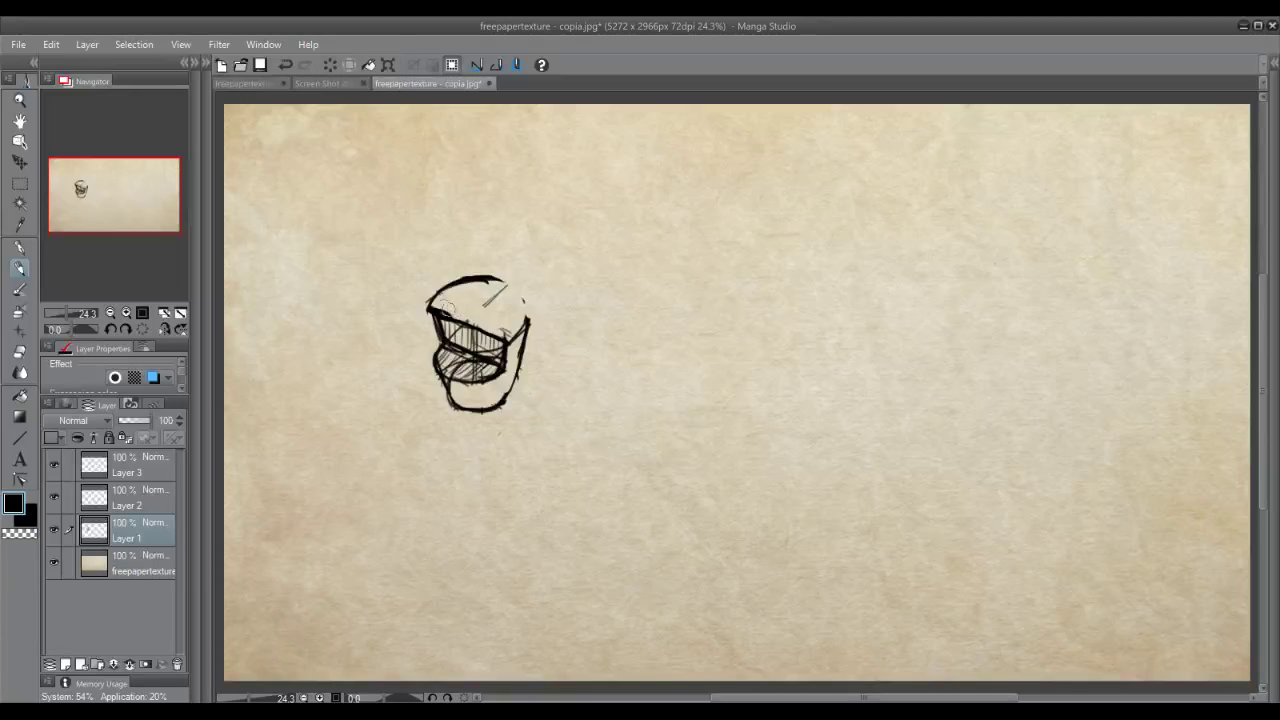
{"action": "mouse_move", "coordinate": [469, 312]}
{"action": "left_mouse_down"}
{"action": "mouse_move", "coordinate": [506, 285]}
{"action": "mouse_move", "coordinate": [520, 300]}
{"action": "left_mouse_up"}
{"action": "mouse_move", "coordinate": [450, 356]}
{"action": "left_mouse_down"}
{"action": "mouse_move", "coordinate": [449, 372]}
{"action": "mouse_move", "coordinate": [482, 374]}
{"action": "mouse_move", "coordinate": [449, 357]}
{"action": "mouse_move", "coordinate": [475, 343]}
{"action": "mouse_move", "coordinate": [472, 368]}
{"action": "mouse_move", "coordinate": [445, 355]}
{"action": "mouse_move", "coordinate": [482, 345]}
{"action": "mouse_move", "coordinate": [497, 358]}
{"action": "mouse_move", "coordinate": [460, 356]}
{"action": "left_mouse_up"}
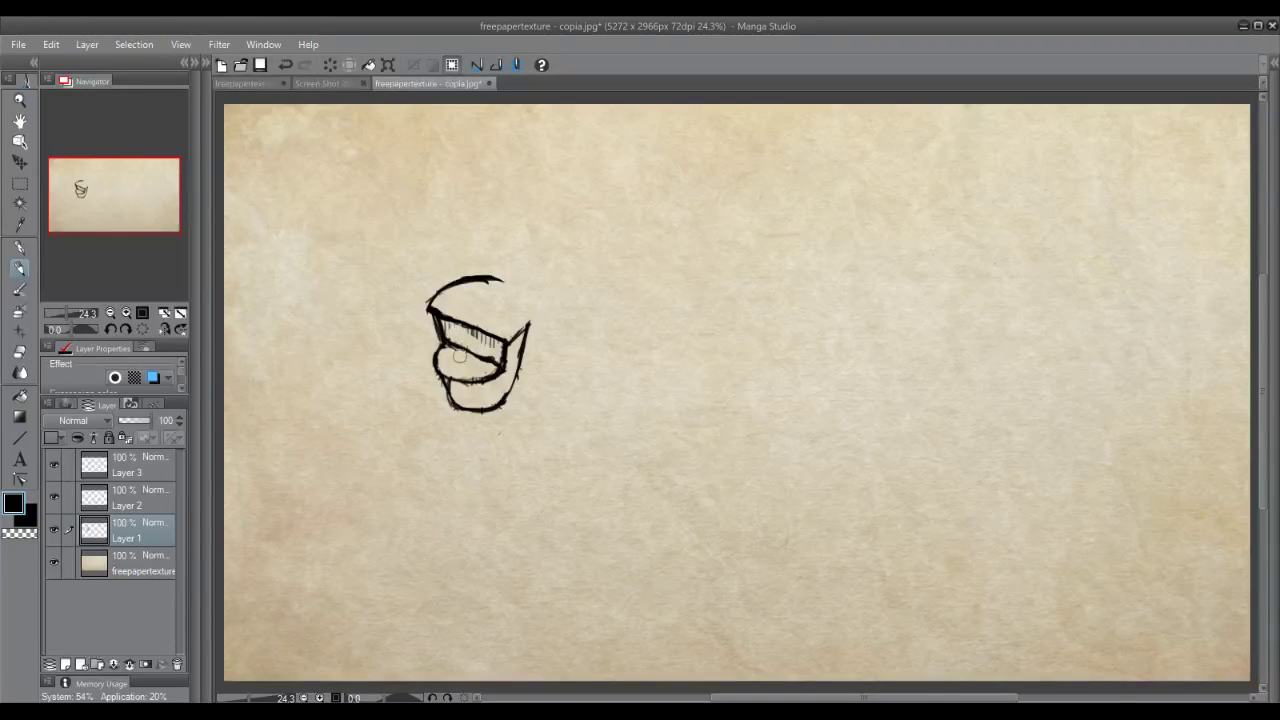
{"action": "mouse_move", "coordinate": [460, 356]}
{"action": "left_mouse_down"}
{"action": "mouse_move", "coordinate": [446, 396]}
{"action": "mouse_move", "coordinate": [437, 383]}
{"action": "mouse_move", "coordinate": [446, 405]}
{"action": "left_mouse_up"}
Redraw the lower side edge and the upper arc of the notched cylinder's outline
{"action": "left_click_drag", "start_coordinate": [435, 364], "coordinate": [448, 404]}
{"action": "left_click_drag", "start_coordinate": [523, 302], "coordinate": [500, 280]}
{"action": "key", "text": "ctrl+z"}
{"action": "mouse_move", "coordinate": [529, 325]}
{"action": "left_mouse_down"}
{"action": "mouse_move", "coordinate": [501, 275]}
{"action": "mouse_move", "coordinate": [535, 324]}
{"action": "mouse_move", "coordinate": [446, 280]}
{"action": "mouse_move", "coordinate": [449, 342]}
{"action": "left_mouse_up"}
{"action": "key", "text": "ctrl+z"}
{"action": "key", "text": "ctrl+z"}
Hatch the notch's wall with upright strokes and its ledge with diagonal strokes
{"action": "mouse_move", "coordinate": [453, 323]}
{"action": "left_mouse_down"}
{"action": "mouse_move", "coordinate": [454, 342]}
{"action": "mouse_move", "coordinate": [504, 366]}
{"action": "mouse_move", "coordinate": [488, 364]}
{"action": "left_mouse_up"}
{"action": "mouse_move", "coordinate": [494, 340]}
{"action": "left_mouse_down"}
{"action": "mouse_move", "coordinate": [498, 366]}
{"action": "mouse_move", "coordinate": [452, 348]}
{"action": "mouse_move", "coordinate": [488, 362]}
{"action": "left_mouse_up"}
{"action": "left_click_drag", "start_coordinate": [484, 380], "coordinate": [504, 362]}
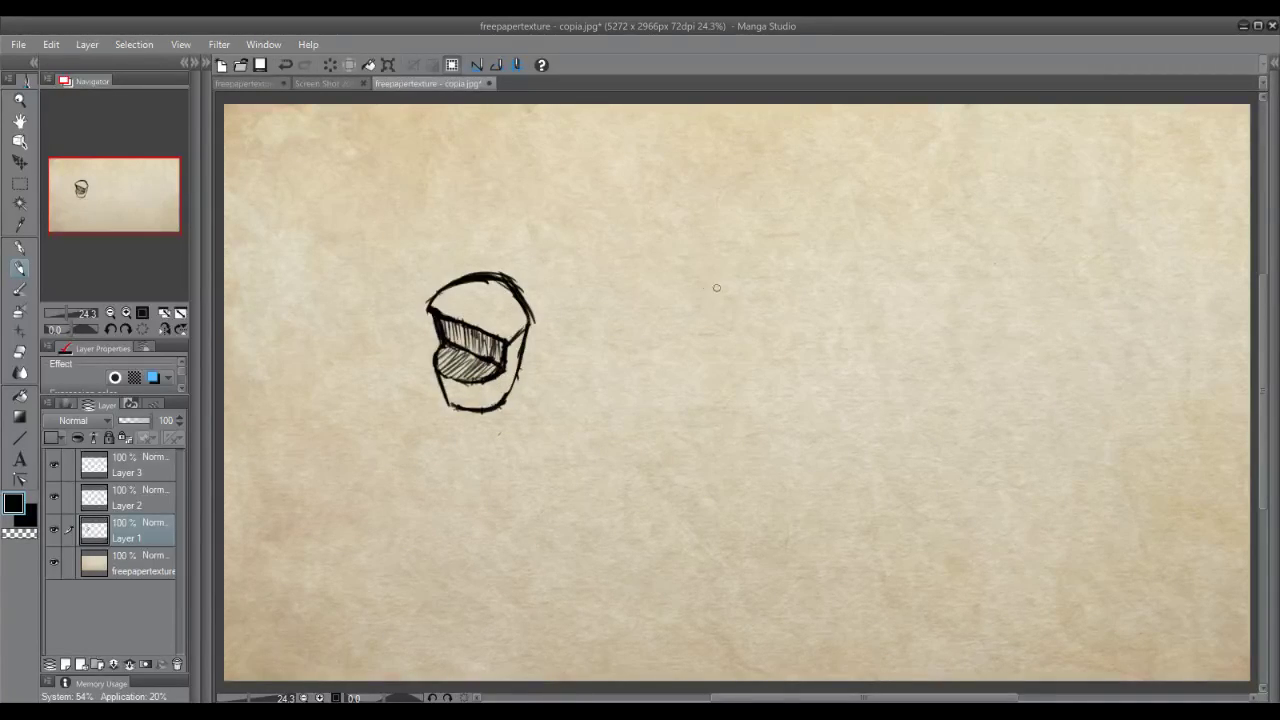
{"action": "mouse_move", "coordinate": [612, 321]}
{"action": "left_mouse_down"}
{"action": "mouse_move", "coordinate": [708, 273]}
{"action": "mouse_move", "coordinate": [677, 386]}
{"action": "left_mouse_up"}
{"action": "key", "text": "ctrl+z"}
{"action": "key", "text": "ctrl+z"}
{"action": "mouse_move", "coordinate": [602, 321]}
{"action": "left_mouse_down"}
{"action": "mouse_move", "coordinate": [709, 277]}
{"action": "mouse_move", "coordinate": [632, 370]}
{"action": "mouse_move", "coordinate": [752, 312]}
{"action": "left_mouse_up"}
{"action": "key", "text": "ctrl+z"}
{"action": "key", "text": "ctrl+z"}
{"action": "key", "text": "ctrl+z"}
Draw a large flat diamond beside the finished cylinder as the top face of a second box
{"action": "left_click_drag", "start_coordinate": [614, 300], "coordinate": [712, 264]}
{"action": "key", "text": "ctrl+z"}
{"action": "mouse_move", "coordinate": [795, 304]}
{"action": "left_mouse_down"}
{"action": "mouse_move", "coordinate": [673, 268]}
{"action": "mouse_move", "coordinate": [650, 318]}
{"action": "left_mouse_up"}
{"action": "key", "text": "ctrl+z"}
{"action": "mouse_move", "coordinate": [681, 268]}
{"action": "left_mouse_down"}
{"action": "mouse_move", "coordinate": [600, 299]}
{"action": "mouse_move", "coordinate": [698, 263]}
{"action": "left_mouse_up"}
{"action": "left_click_drag", "start_coordinate": [582, 311], "coordinate": [692, 370]}
{"action": "key", "text": "ctrl+z"}
{"action": "key", "text": "ctrl+z"}
{"action": "mouse_move", "coordinate": [578, 306]}
{"action": "left_mouse_down"}
{"action": "mouse_move", "coordinate": [686, 374]}
{"action": "mouse_move", "coordinate": [750, 334]}
{"action": "left_mouse_up"}
{"action": "left_click_drag", "start_coordinate": [664, 378], "coordinate": [792, 303]}
Draw a vertical axis through the diamond's corners with a triangular arrowhead above, and extend it well below the diamond
{"action": "left_click_drag", "start_coordinate": [664, 295], "coordinate": [678, 446]}
{"action": "key", "text": "ctrl+z"}
{"action": "key", "text": "ctrl+z"}
{"action": "left_click_drag", "start_coordinate": [672, 306], "coordinate": [679, 432]}
{"action": "key", "text": "ctrl+z"}
{"action": "mouse_move", "coordinate": [677, 328]}
{"action": "left_mouse_down"}
{"action": "mouse_move", "coordinate": [676, 236]}
{"action": "mouse_move", "coordinate": [655, 229]}
{"action": "mouse_move", "coordinate": [693, 232]}
{"action": "left_mouse_up"}
{"action": "left_click_drag", "start_coordinate": [677, 337], "coordinate": [675, 433]}
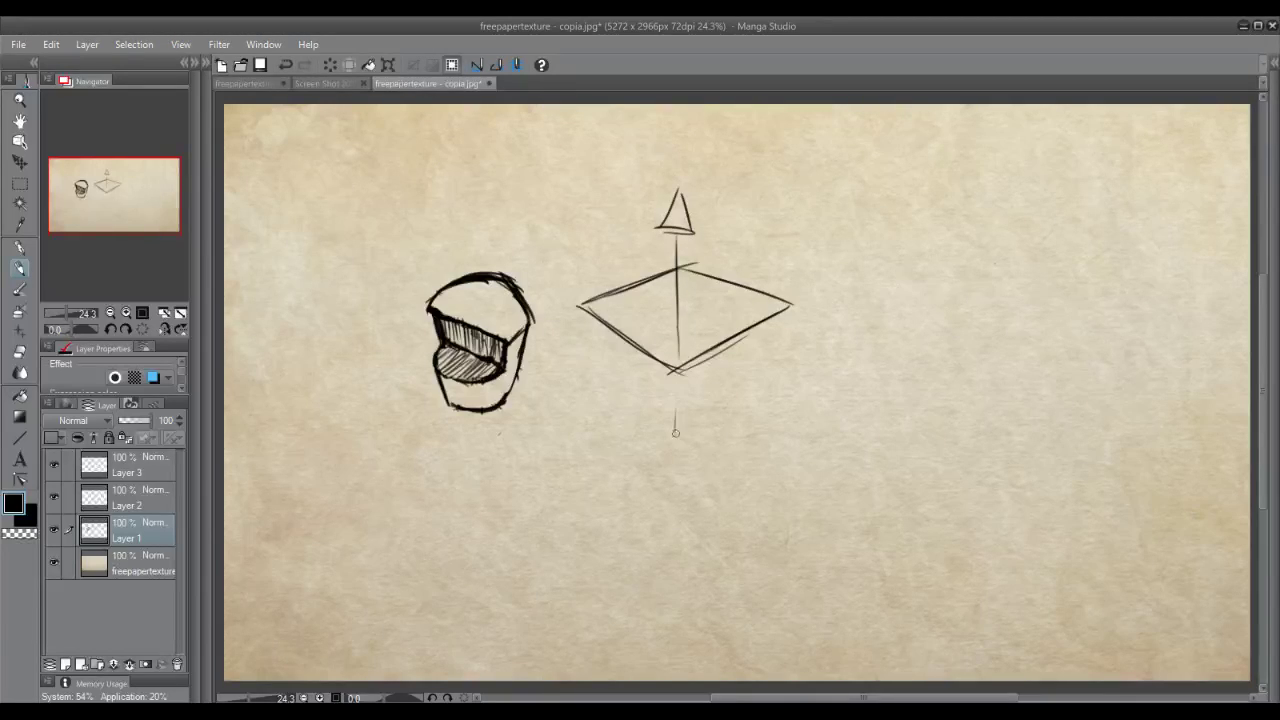
{"action": "left_click_drag", "start_coordinate": [677, 330], "coordinate": [670, 500]}
{"action": "left_click_drag", "start_coordinate": [676, 498], "coordinate": [677, 533]}
{"action": "mouse_move", "coordinate": [609, 437]}
{"action": "left_mouse_down"}
{"action": "mouse_move", "coordinate": [690, 482]}
{"action": "mouse_move", "coordinate": [676, 474]}
{"action": "left_mouse_up"}
{"action": "key", "text": "ctrl+z"}
{"action": "key", "text": "ctrl+z"}
{"action": "key", "text": "ctrl+z"}
{"action": "mouse_move", "coordinate": [620, 442]}
{"action": "left_mouse_down"}
{"action": "mouse_move", "coordinate": [691, 484]}
{"action": "mouse_move", "coordinate": [739, 460]}
{"action": "mouse_move", "coordinate": [704, 477]}
{"action": "mouse_move", "coordinate": [691, 419]}
{"action": "left_mouse_up"}
{"action": "key", "text": "ctrl+z"}
{"action": "key", "text": "ctrl+z"}
{"action": "key", "text": "ctrl+z"}
{"action": "key", "text": "ctrl+z"}
{"action": "key", "text": "ctrl+z"}
Draw a smaller diamond with midlines around the lower end of the axis and finish the axis with a downward arrowhead
{"action": "mouse_move", "coordinate": [637, 490]}
{"action": "left_mouse_down"}
{"action": "mouse_move", "coordinate": [687, 455]}
{"action": "mouse_move", "coordinate": [645, 456]}
{"action": "mouse_move", "coordinate": [706, 479]}
{"action": "left_mouse_up"}
{"action": "left_click_drag", "start_coordinate": [614, 462], "coordinate": [684, 432]}
{"action": "mouse_move", "coordinate": [612, 465]}
{"action": "left_mouse_down"}
{"action": "mouse_move", "coordinate": [673, 502]}
{"action": "mouse_move", "coordinate": [730, 470]}
{"action": "left_mouse_up"}
{"action": "left_click_drag", "start_coordinate": [682, 428], "coordinate": [736, 468]}
{"action": "key", "text": "ctrl+z"}
{"action": "key", "text": "ctrl+z"}
{"action": "mouse_move", "coordinate": [682, 430]}
{"action": "left_mouse_down"}
{"action": "mouse_move", "coordinate": [735, 455]}
{"action": "mouse_move", "coordinate": [716, 480]}
{"action": "left_mouse_up"}
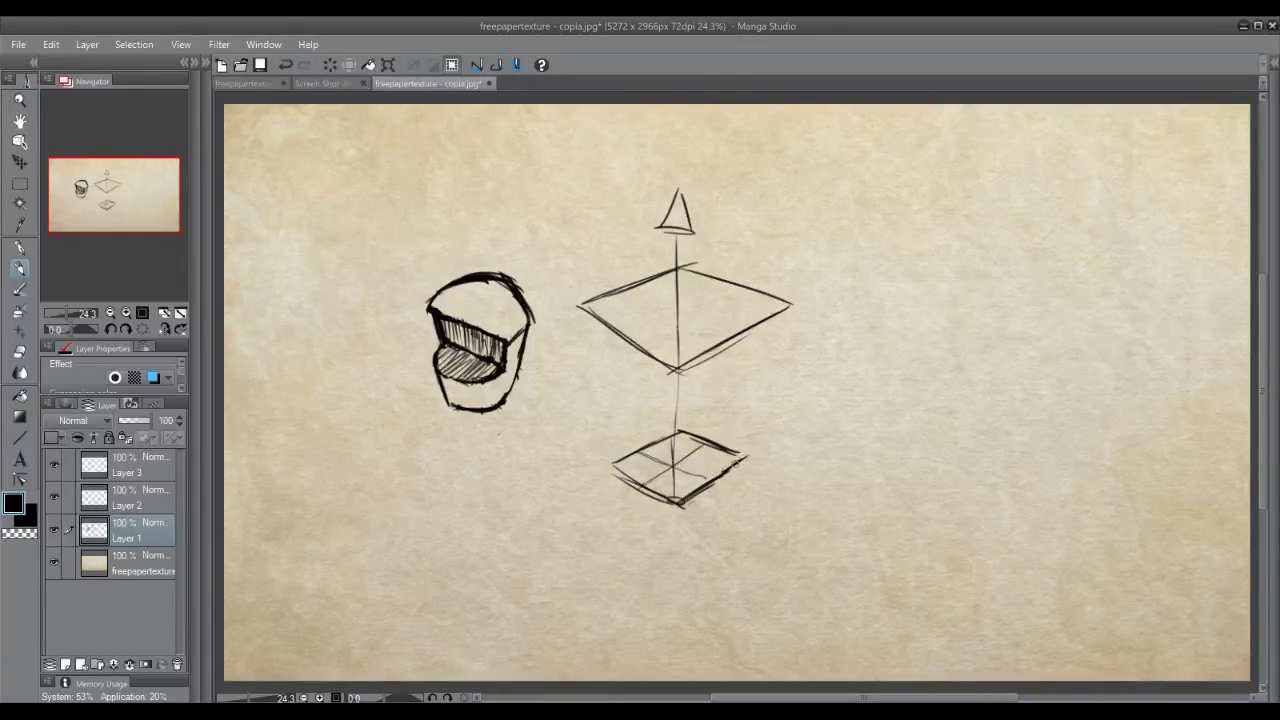
{"action": "mouse_move", "coordinate": [684, 430]}
{"action": "left_mouse_down"}
{"action": "mouse_move", "coordinate": [734, 455]}
{"action": "mouse_move", "coordinate": [612, 465]}
{"action": "mouse_move", "coordinate": [678, 507]}
{"action": "mouse_move", "coordinate": [671, 526]}
{"action": "mouse_move", "coordinate": [663, 519]}
{"action": "left_mouse_up"}
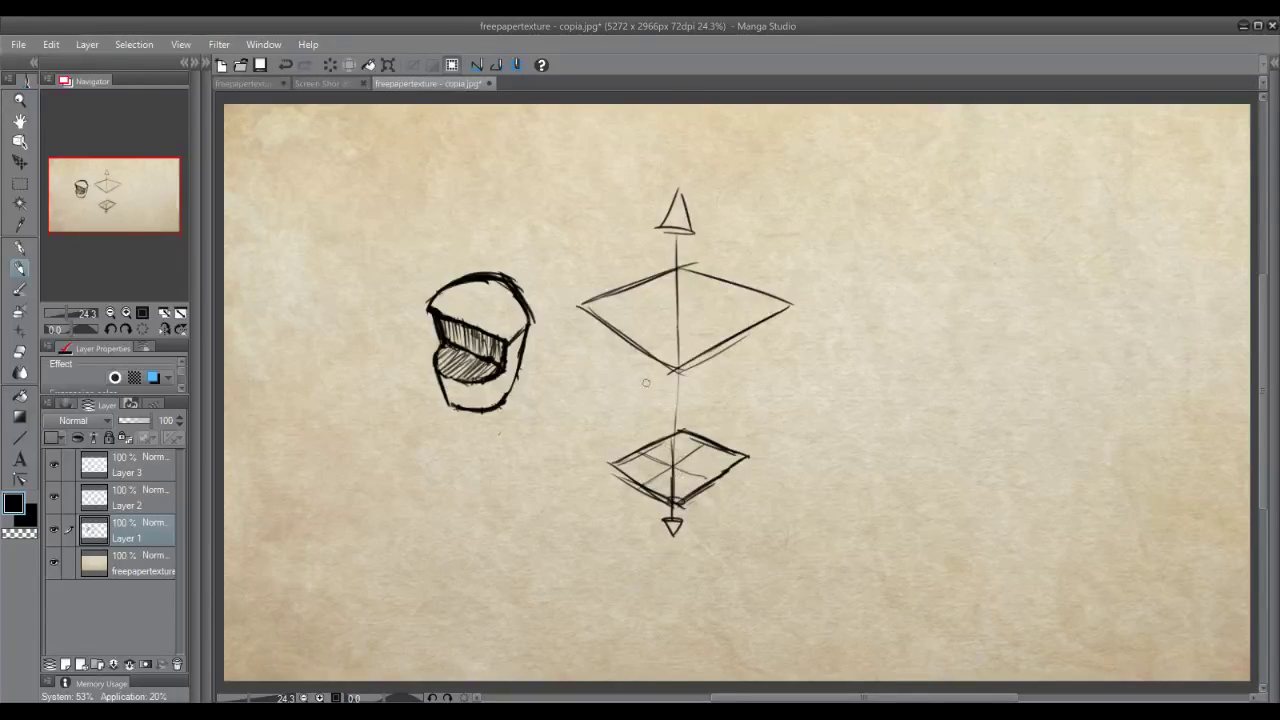
Connect the corners of the large and small diamonds with straight edges to form a box tapering downwards
{"action": "left_click_drag", "start_coordinate": [578, 310], "coordinate": [604, 432]}
{"action": "key", "text": "ctrl+z"}
{"action": "left_click_drag", "start_coordinate": [575, 306], "coordinate": [601, 455]}
{"action": "left_click_drag", "start_coordinate": [678, 378], "coordinate": [676, 497]}
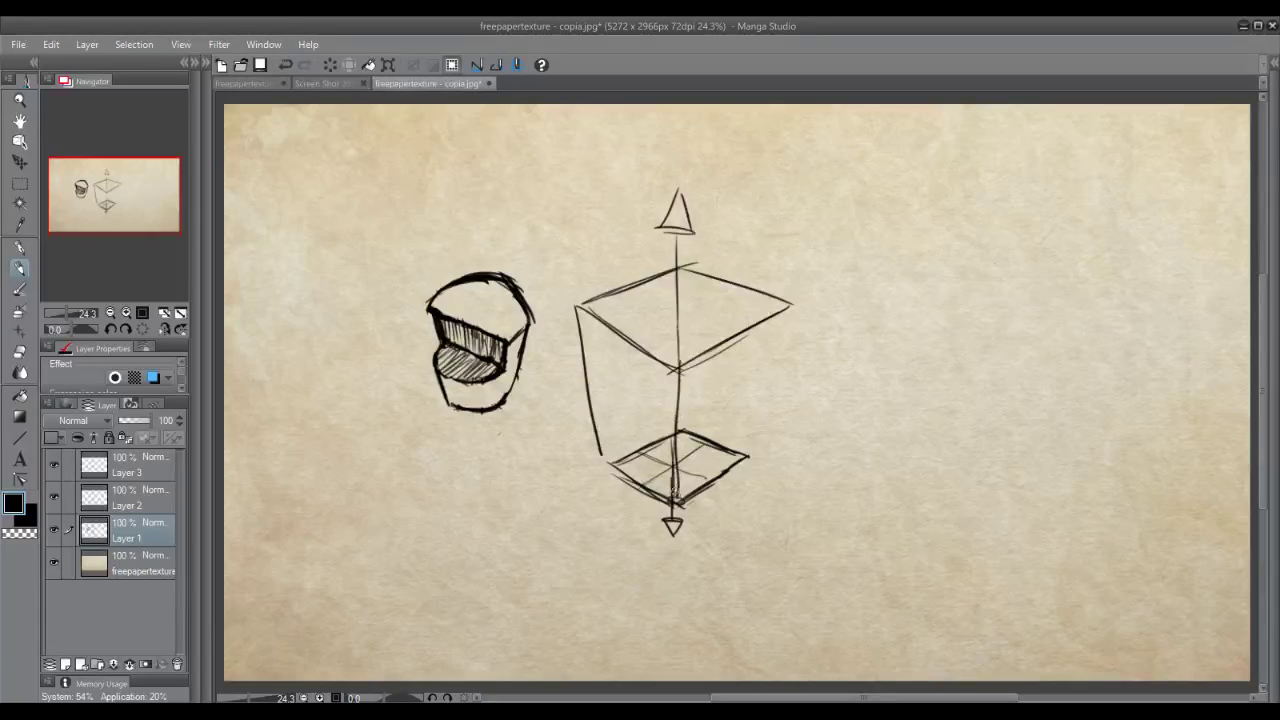
{"action": "left_click_drag", "start_coordinate": [790, 304], "coordinate": [738, 460]}
{"action": "key", "text": "ctrl+z"}
{"action": "left_click_drag", "start_coordinate": [790, 308], "coordinate": [741, 462]}
{"action": "left_click_drag", "start_coordinate": [680, 362], "coordinate": [677, 512]}
{"action": "left_click_drag", "start_coordinate": [576, 305], "coordinate": [600, 457]}
{"action": "left_click_drag", "start_coordinate": [600, 461], "coordinate": [587, 380]}
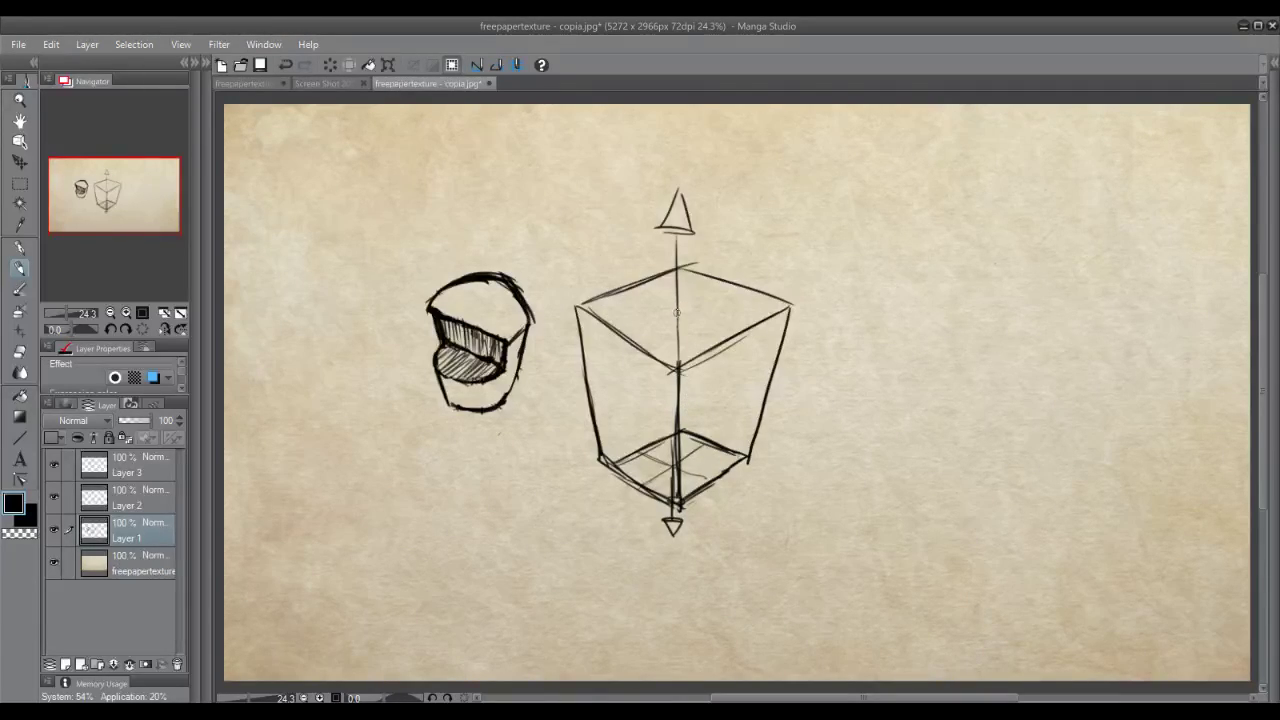
Draw the two crossing midlines on the box's top face and fit an ellipse around their centre
{"action": "mouse_move", "coordinate": [633, 331]}
{"action": "left_mouse_down"}
{"action": "mouse_move", "coordinate": [664, 317]}
{"action": "mouse_move", "coordinate": [628, 330]}
{"action": "mouse_move", "coordinate": [728, 281]}
{"action": "left_mouse_up"}
{"action": "mouse_move", "coordinate": [726, 283]}
{"action": "left_mouse_down"}
{"action": "mouse_move", "coordinate": [637, 322]}
{"action": "mouse_move", "coordinate": [706, 326]}
{"action": "mouse_move", "coordinate": [726, 342]}
{"action": "mouse_move", "coordinate": [652, 294]}
{"action": "left_mouse_up"}
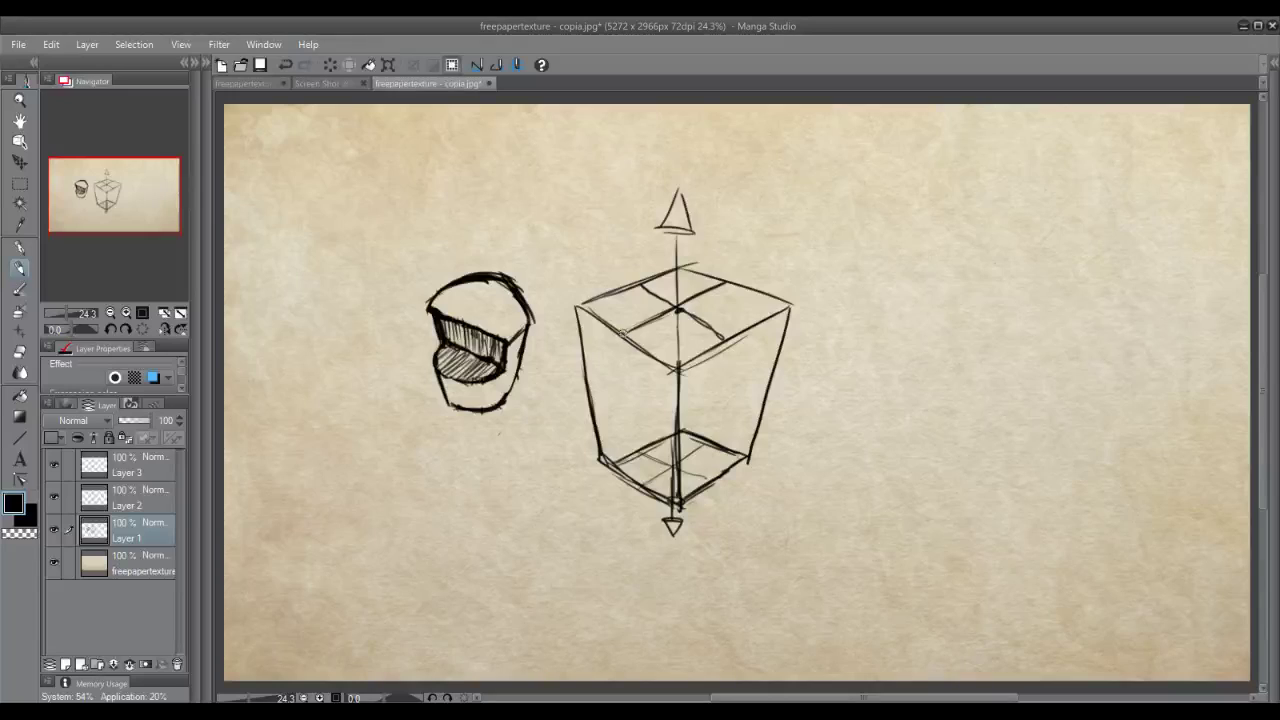
{"action": "mouse_move", "coordinate": [624, 292]}
{"action": "left_mouse_down"}
{"action": "mouse_move", "coordinate": [646, 282]}
{"action": "mouse_move", "coordinate": [616, 312]}
{"action": "mouse_move", "coordinate": [624, 333]}
{"action": "mouse_move", "coordinate": [671, 351]}
{"action": "mouse_move", "coordinate": [719, 338]}
{"action": "mouse_move", "coordinate": [660, 350]}
{"action": "mouse_move", "coordinate": [713, 339]}
{"action": "left_mouse_up"}
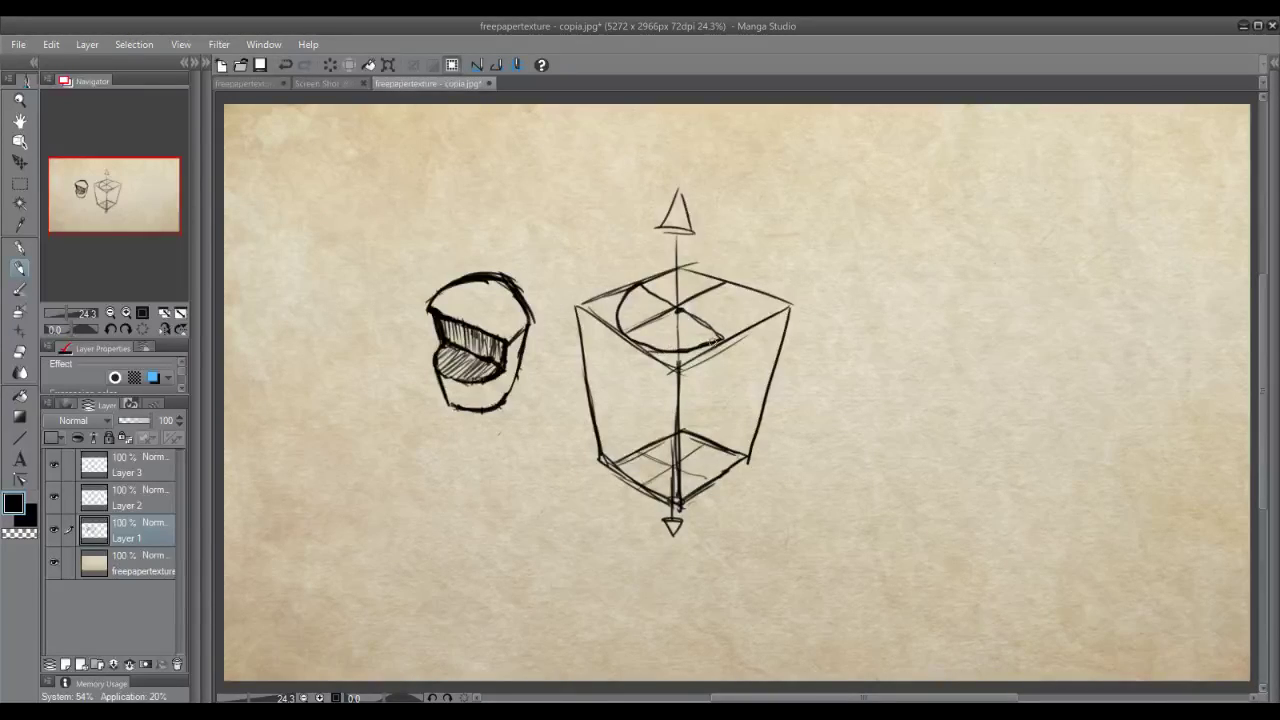
{"action": "key", "text": "ctrl+z"}
{"action": "left_click_drag", "start_coordinate": [747, 316], "coordinate": [744, 298]}
{"action": "key", "text": "ctrl+z"}
{"action": "key", "text": "ctrl+z"}
{"action": "left_click_drag", "start_coordinate": [728, 280], "coordinate": [739, 316]}
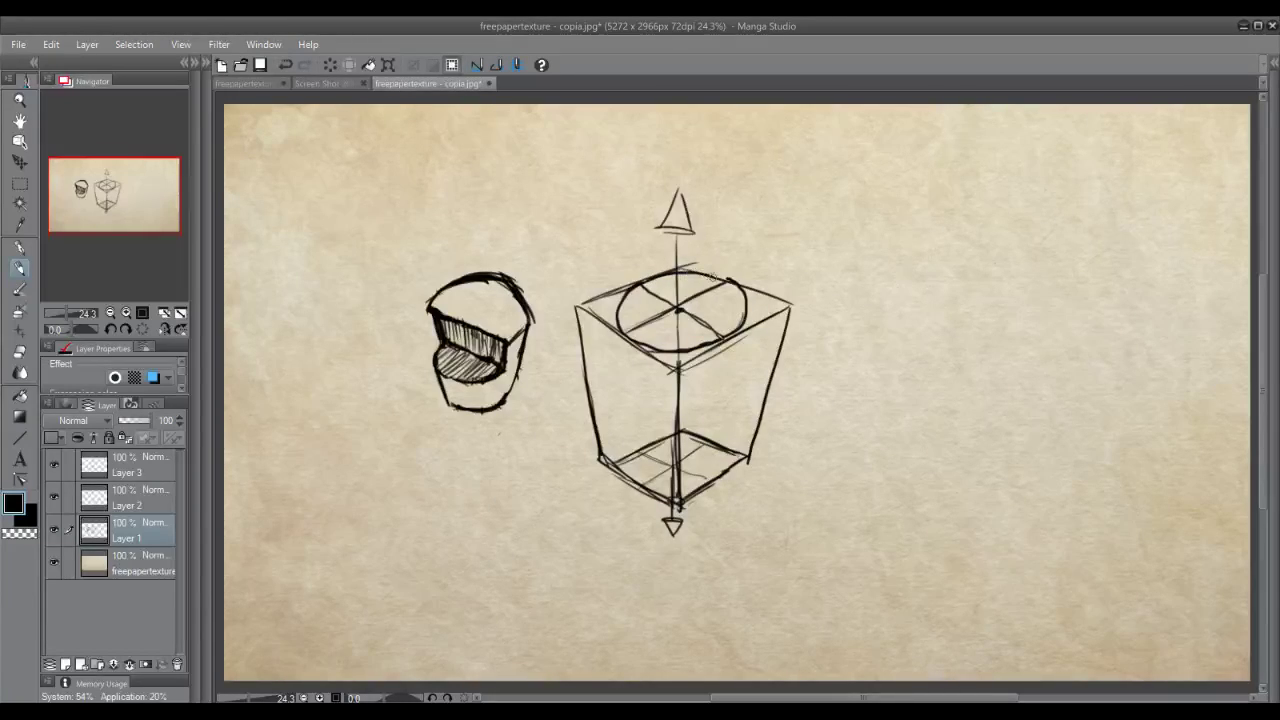
{"action": "key", "text": "ctrl+z"}
{"action": "left_click_drag", "start_coordinate": [713, 278], "coordinate": [653, 278]}
Draw a small ellipse in the box's lower face and connect it to the top ellipse with tapered sides
{"action": "mouse_move", "coordinate": [650, 456]}
{"action": "left_mouse_down"}
{"action": "mouse_move", "coordinate": [673, 446]}
{"action": "mouse_move", "coordinate": [668, 480]}
{"action": "mouse_move", "coordinate": [706, 460]}
{"action": "mouse_move", "coordinate": [674, 440]}
{"action": "left_mouse_up"}
{"action": "left_click_drag", "start_coordinate": [619, 335], "coordinate": [653, 455]}
{"action": "key", "text": "ctrl+z"}
{"action": "left_click_drag", "start_coordinate": [614, 330], "coordinate": [654, 476]}
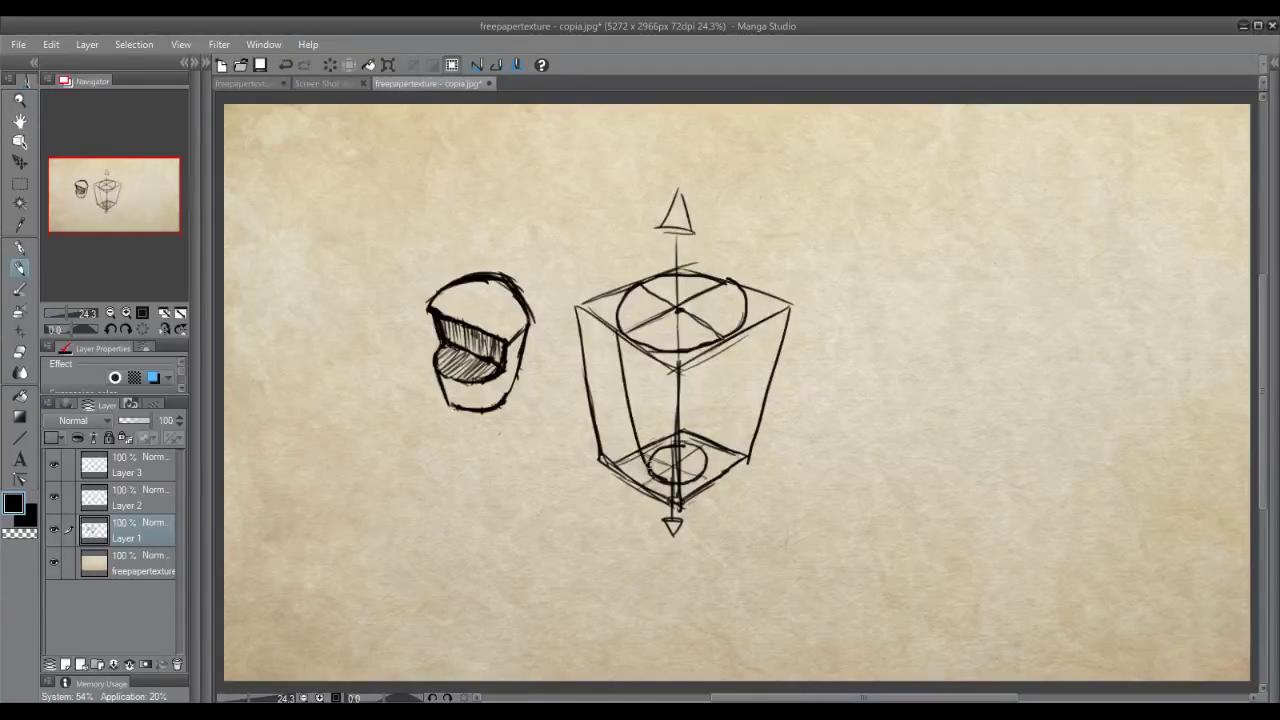
{"action": "left_click_drag", "start_coordinate": [745, 312], "coordinate": [712, 453]}
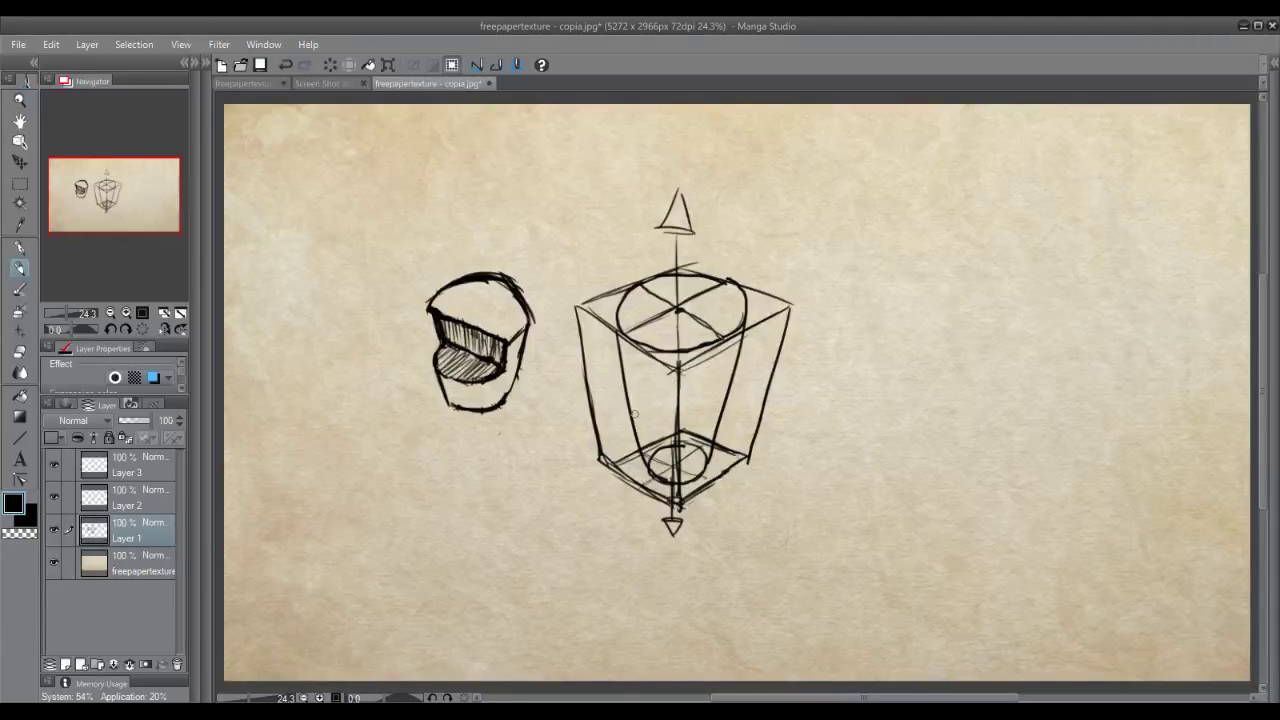
{"action": "key", "text": "ctrl+z"}
Draw a curved base edge across the tapered sides and erase the box lines and everything below that edge
{"action": "mouse_move", "coordinate": [628, 406]}
{"action": "left_mouse_down"}
{"action": "mouse_move", "coordinate": [686, 428]}
{"action": "mouse_move", "coordinate": [722, 406]}
{"action": "left_mouse_up"}
{"action": "mouse_move", "coordinate": [572, 355]}
{"action": "left_mouse_down"}
{"action": "mouse_move", "coordinate": [607, 444]}
{"action": "mouse_move", "coordinate": [600, 282]}
{"action": "left_mouse_up"}
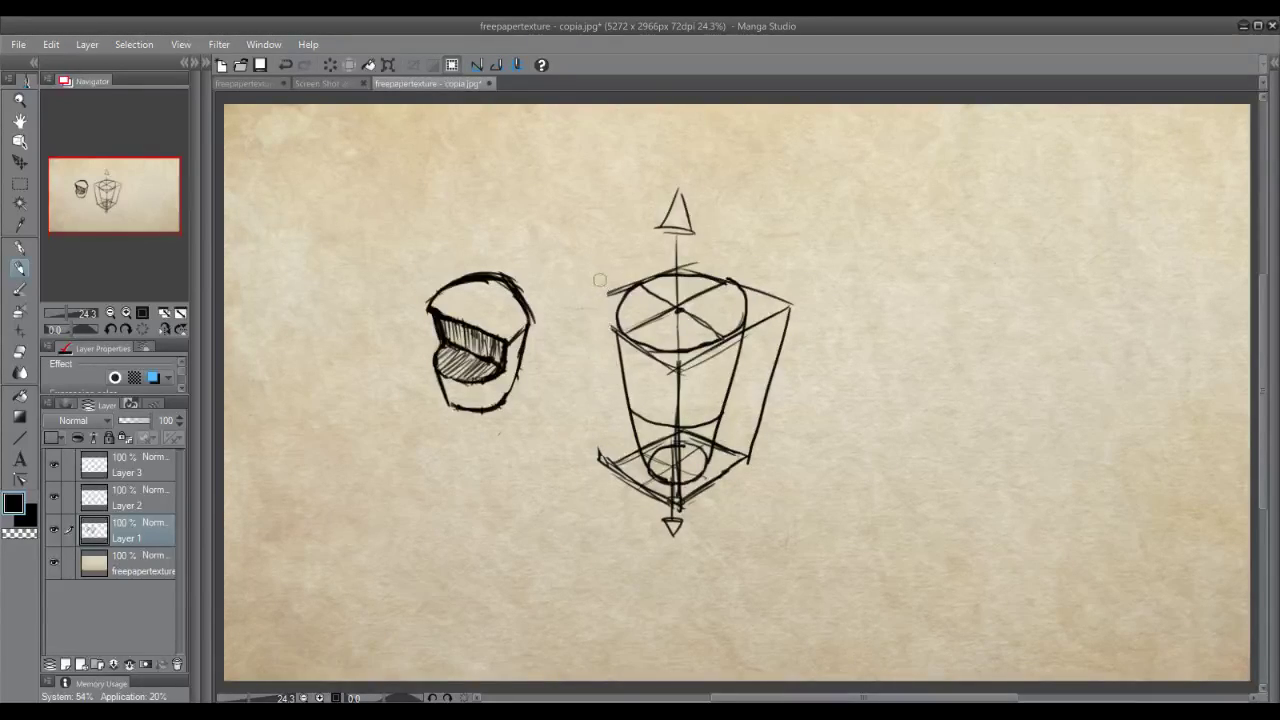
{"action": "mouse_move", "coordinate": [604, 456]}
{"action": "left_mouse_down"}
{"action": "mouse_move", "coordinate": [624, 476]}
{"action": "mouse_move", "coordinate": [664, 450]}
{"action": "mouse_move", "coordinate": [610, 425]}
{"action": "mouse_move", "coordinate": [705, 450]}
{"action": "mouse_move", "coordinate": [650, 455]}
{"action": "mouse_move", "coordinate": [617, 482]}
{"action": "mouse_move", "coordinate": [715, 455]}
{"action": "mouse_move", "coordinate": [668, 530]}
{"action": "mouse_move", "coordinate": [705, 476]}
{"action": "mouse_move", "coordinate": [694, 483]}
{"action": "mouse_move", "coordinate": [664, 455]}
{"action": "mouse_move", "coordinate": [752, 415]}
{"action": "mouse_move", "coordinate": [749, 452]}
{"action": "mouse_move", "coordinate": [779, 349]}
{"action": "mouse_move", "coordinate": [756, 320]}
{"action": "mouse_move", "coordinate": [764, 284]}
{"action": "mouse_move", "coordinate": [793, 302]}
{"action": "mouse_move", "coordinate": [756, 285]}
{"action": "mouse_move", "coordinate": [685, 372]}
{"action": "mouse_move", "coordinate": [630, 350]}
{"action": "mouse_move", "coordinate": [677, 388]}
{"action": "mouse_move", "coordinate": [671, 416]}
{"action": "mouse_move", "coordinate": [680, 376]}
{"action": "mouse_move", "coordinate": [718, 352]}
{"action": "mouse_move", "coordinate": [674, 339]}
{"action": "mouse_move", "coordinate": [649, 279]}
{"action": "mouse_move", "coordinate": [622, 284]}
{"action": "mouse_move", "coordinate": [607, 308]}
{"action": "left_mouse_up"}
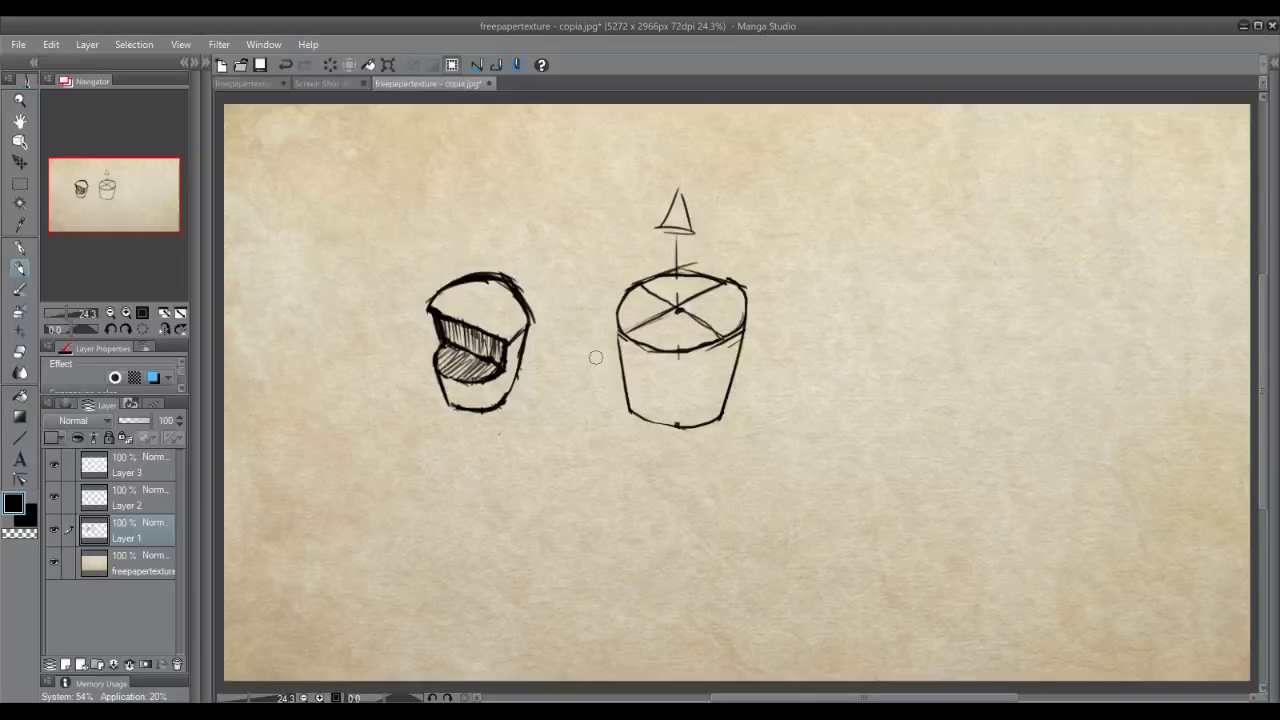
Draw a thin line just inside each tapered side of the second cylinder, from rim to base
{"action": "left_click_drag", "start_coordinate": [722, 338], "coordinate": [713, 419]}
{"action": "key", "text": "ctrl+z"}
{"action": "left_click_drag", "start_coordinate": [623, 338], "coordinate": [623, 429]}
{"action": "key", "text": "ctrl+z"}
{"action": "left_click_drag", "start_coordinate": [624, 334], "coordinate": [638, 418]}
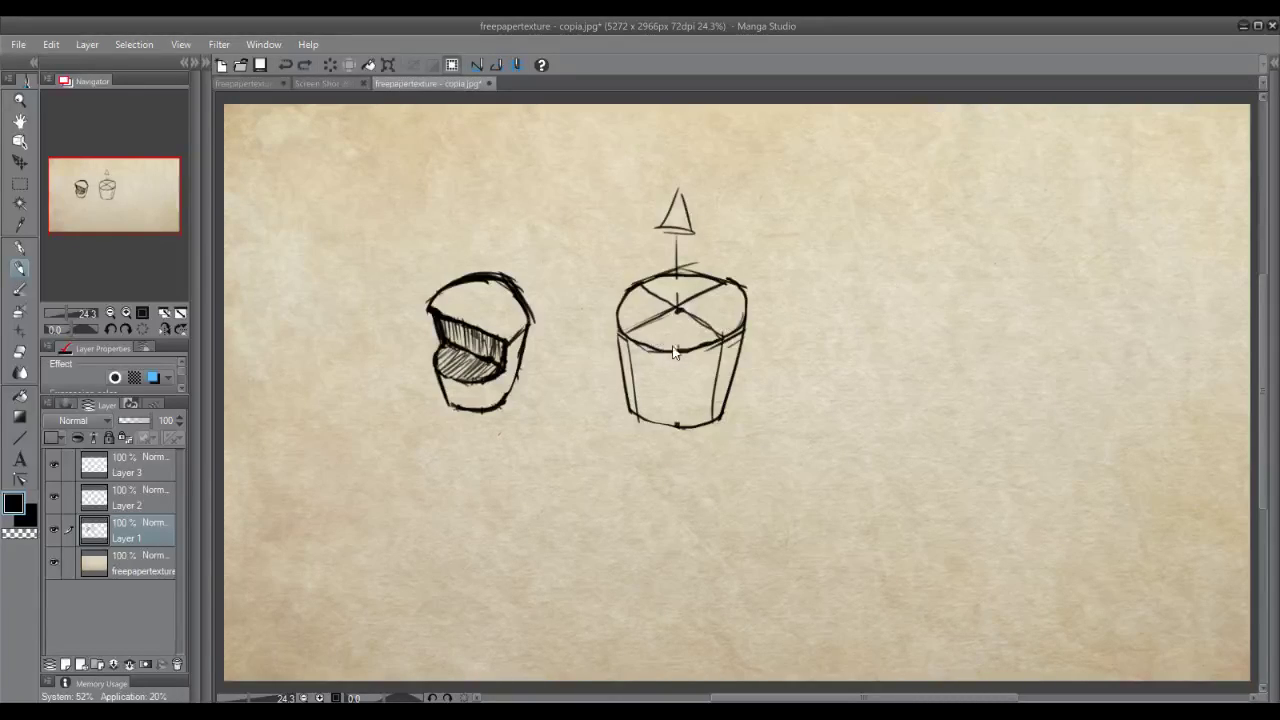
Outline a stepped notch with a diagonal cut across the second cylinder's top, and erase the leftover rim and inner side lines
{"action": "left_click_drag", "start_coordinate": [652, 343], "coordinate": [741, 291]}
{"action": "left_click_drag", "start_coordinate": [650, 345], "coordinate": [650, 372]}
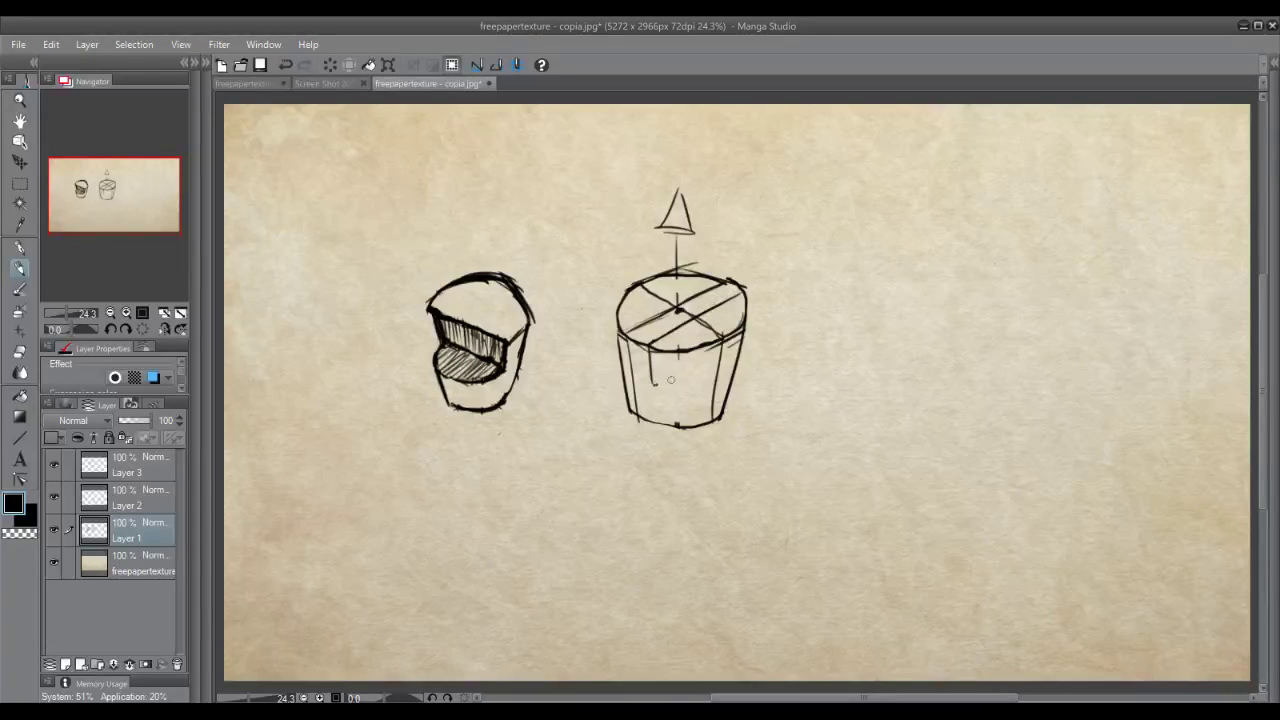
{"action": "left_click_drag", "start_coordinate": [741, 297], "coordinate": [739, 340]}
{"action": "key", "text": "ctrl+z"}
{"action": "left_click_drag", "start_coordinate": [739, 295], "coordinate": [737, 339]}
{"action": "mouse_move", "coordinate": [651, 386]}
{"action": "left_mouse_down"}
{"action": "mouse_move", "coordinate": [708, 384]}
{"action": "mouse_move", "coordinate": [738, 362]}
{"action": "mouse_move", "coordinate": [736, 345]}
{"action": "mouse_move", "coordinate": [695, 388]}
{"action": "mouse_move", "coordinate": [657, 388]}
{"action": "mouse_move", "coordinate": [742, 333]}
{"action": "left_mouse_up"}
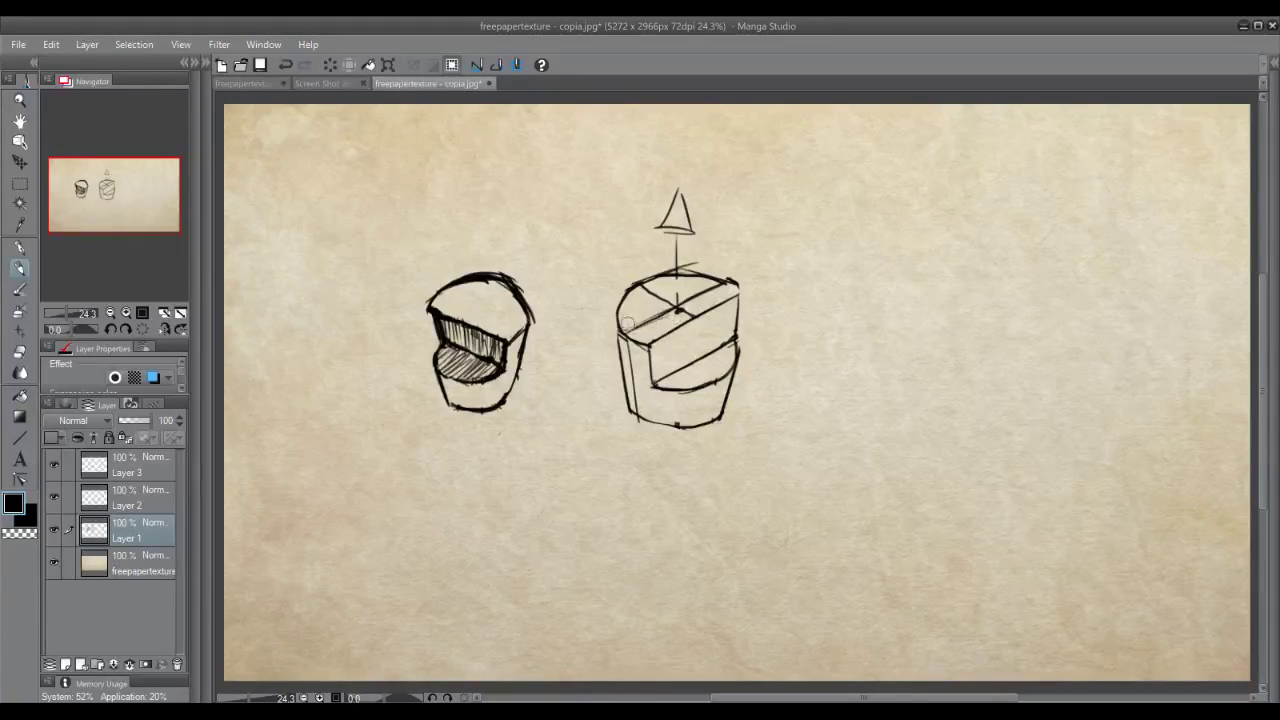
{"action": "mouse_move", "coordinate": [630, 375]}
{"action": "left_mouse_down"}
{"action": "mouse_move", "coordinate": [631, 360]}
{"action": "mouse_move", "coordinate": [640, 422]}
{"action": "left_mouse_up"}
Hatch the wall and ledge of the second cylinder's notch and thicken the cylinder's base edge
{"action": "mouse_move", "coordinate": [652, 345]}
{"action": "left_mouse_down"}
{"action": "mouse_move", "coordinate": [655, 385]}
{"action": "mouse_move", "coordinate": [666, 382]}
{"action": "left_mouse_up"}
{"action": "mouse_move", "coordinate": [678, 325]}
{"action": "left_mouse_down"}
{"action": "mouse_move", "coordinate": [683, 343]}
{"action": "mouse_move", "coordinate": [730, 315]}
{"action": "left_mouse_up"}
{"action": "mouse_move", "coordinate": [658, 385]}
{"action": "left_mouse_down"}
{"action": "mouse_move", "coordinate": [750, 358]}
{"action": "mouse_move", "coordinate": [740, 292]}
{"action": "left_mouse_up"}
{"action": "mouse_move", "coordinate": [740, 292]}
{"action": "left_mouse_down"}
{"action": "mouse_move", "coordinate": [648, 348]}
{"action": "mouse_move", "coordinate": [730, 280]}
{"action": "mouse_move", "coordinate": [741, 288]}
{"action": "left_mouse_up"}
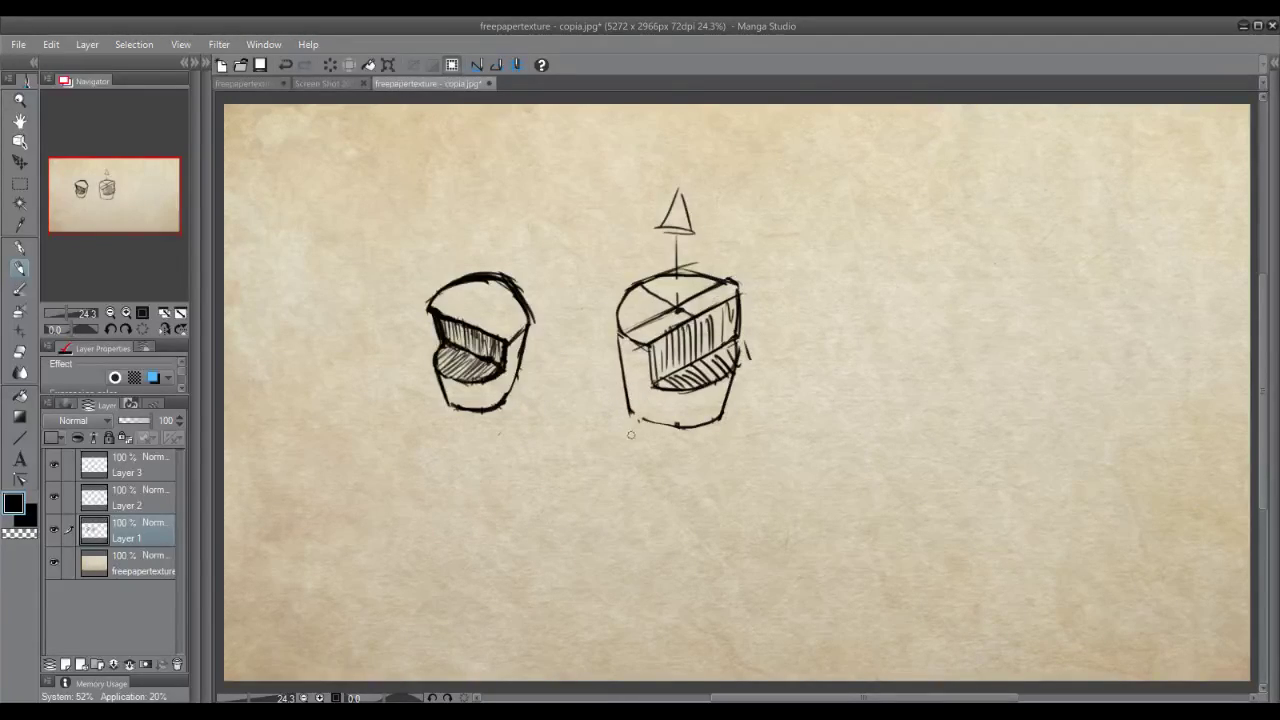
{"action": "mouse_move", "coordinate": [631, 415]}
{"action": "left_mouse_down"}
{"action": "mouse_move", "coordinate": [658, 430]}
{"action": "mouse_move", "coordinate": [728, 414]}
{"action": "left_mouse_up"}
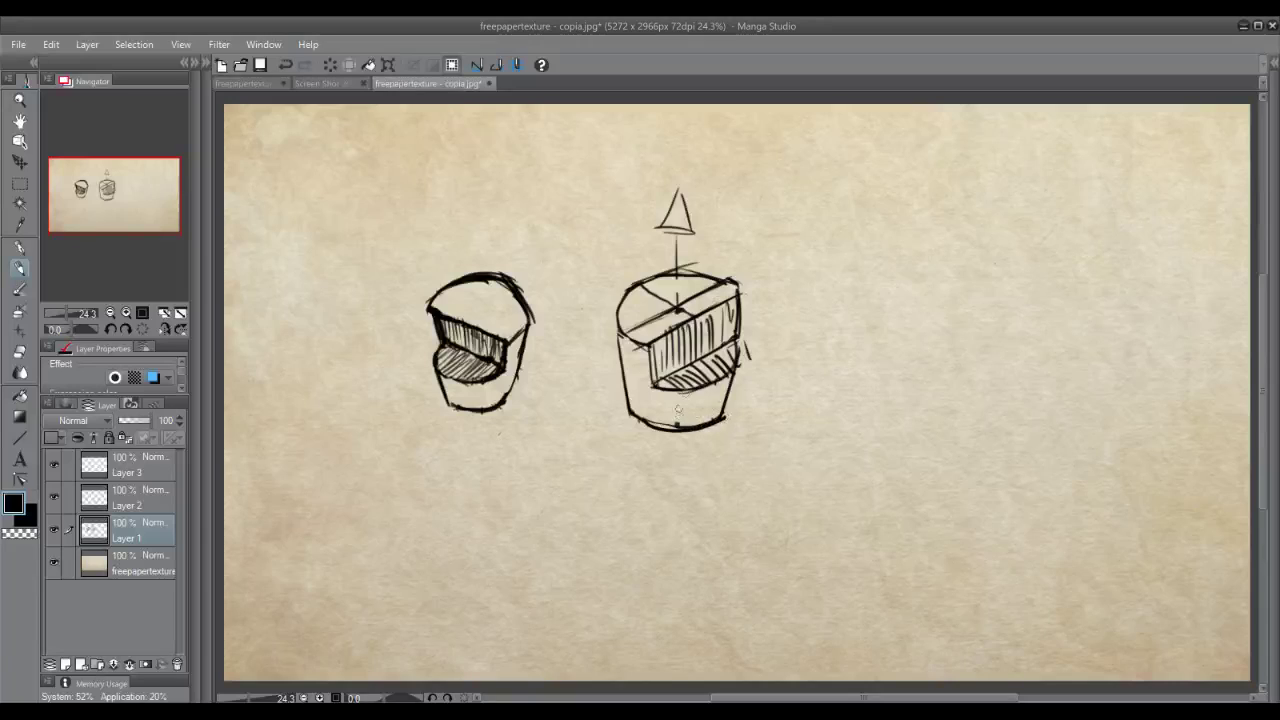
{"action": "left_click_drag", "start_coordinate": [743, 337], "coordinate": [741, 353]}
Clear the whole sketch from Layer 1 and restore it
{"action": "left_click", "coordinate": [334, 65]}
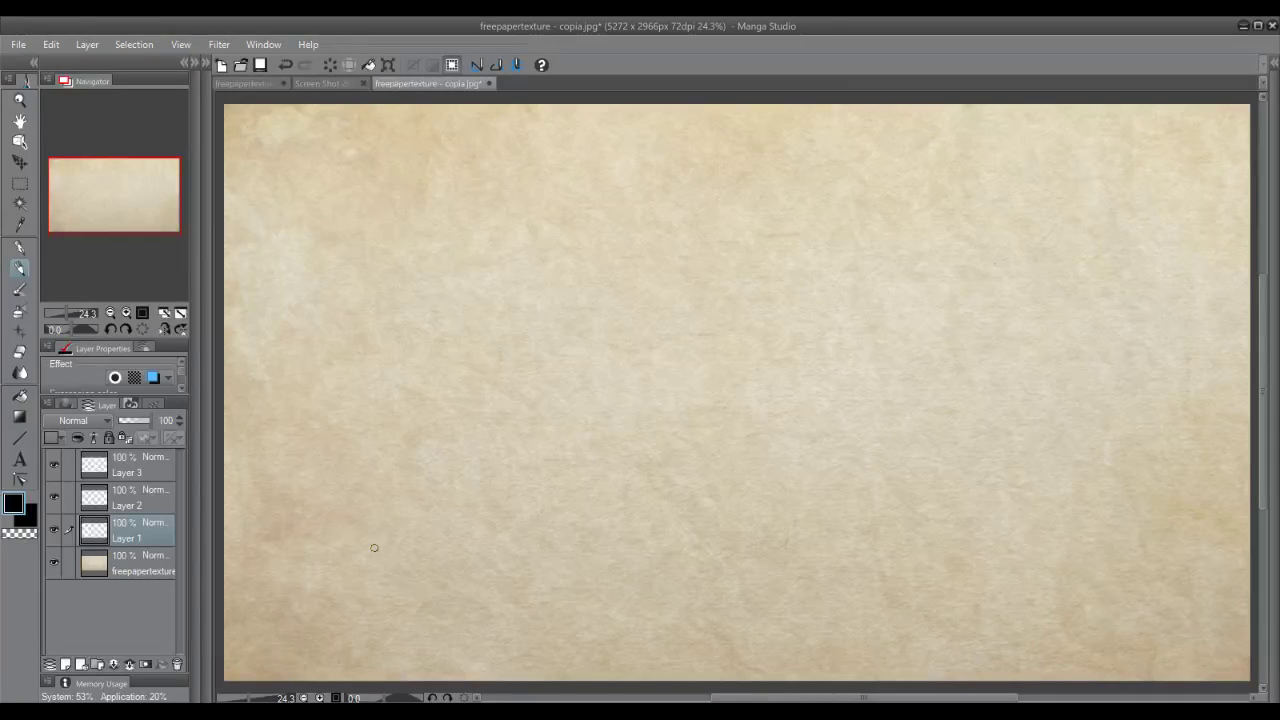
{"action": "left_click_drag", "start_coordinate": [528, 345], "coordinate": [566, 398]}
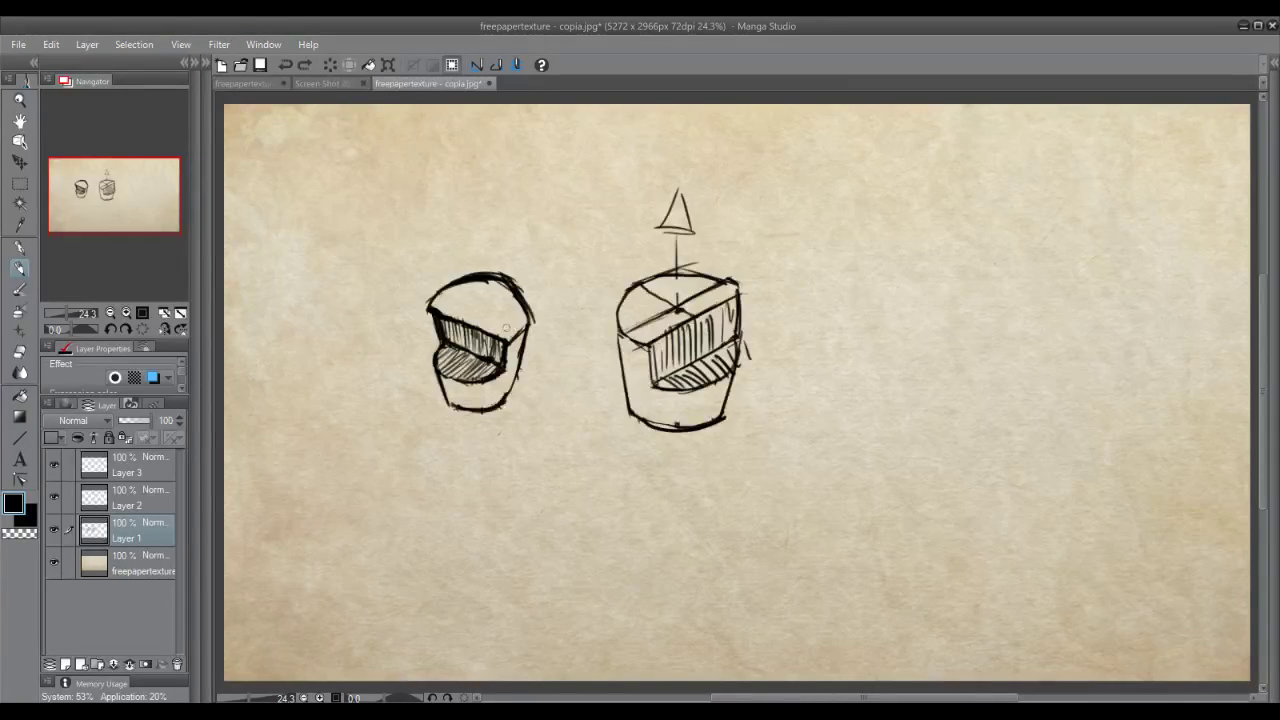
Clear both notched cylinder sketches from Layer 1
{"action": "left_click", "coordinate": [332, 61]}
{"action": "mouse_move", "coordinate": [458, 264]}
{"action": "left_mouse_down"}
{"action": "mouse_move", "coordinate": [403, 318]}
{"action": "mouse_move", "coordinate": [502, 290]}
{"action": "mouse_move", "coordinate": [434, 388]}
{"action": "mouse_move", "coordinate": [403, 389]}
{"action": "mouse_move", "coordinate": [469, 391]}
{"action": "mouse_move", "coordinate": [428, 374]}
{"action": "mouse_move", "coordinate": [443, 409]}
{"action": "mouse_move", "coordinate": [438, 365]}
{"action": "mouse_move", "coordinate": [411, 393]}
{"action": "mouse_move", "coordinate": [465, 377]}
{"action": "mouse_move", "coordinate": [435, 407]}
{"action": "mouse_move", "coordinate": [437, 368]}
{"action": "left_mouse_up"}
{"action": "key", "text": "ctrl+z"}
{"action": "key", "text": "ctrl+z"}
{"action": "key", "text": "ctrl+z"}
{"action": "left_click_drag", "start_coordinate": [383, 306], "coordinate": [403, 400]}
{"action": "mouse_move", "coordinate": [502, 302]}
{"action": "left_mouse_down"}
{"action": "mouse_move", "coordinate": [479, 390]}
{"action": "mouse_move", "coordinate": [410, 386]}
{"action": "mouse_move", "coordinate": [437, 376]}
{"action": "mouse_move", "coordinate": [455, 405]}
{"action": "mouse_move", "coordinate": [432, 370]}
{"action": "mouse_move", "coordinate": [450, 410]}
{"action": "mouse_move", "coordinate": [433, 385]}
{"action": "left_mouse_up"}
{"action": "key", "text": "ctrl+z"}
{"action": "key", "text": "ctrl+z"}
{"action": "key", "text": "ctrl+z"}
{"action": "key", "text": "ctrl+z"}
{"action": "key", "text": "ctrl+z"}
{"action": "key", "text": "ctrl+z"}
{"action": "left_click_drag", "start_coordinate": [385, 307], "coordinate": [397, 392]}
{"action": "left_click_drag", "start_coordinate": [497, 317], "coordinate": [466, 402]}
{"action": "key", "text": "ctrl+z"}
{"action": "left_click_drag", "start_coordinate": [499, 312], "coordinate": [460, 398]}
{"action": "key", "text": "ctrl+z"}
{"action": "key", "text": "ctrl+z"}
{"action": "key", "text": "ctrl+z"}
{"action": "key", "text": "ctrl+z"}
{"action": "key", "text": "ctrl+z"}
Sketch a narrow tapered cylinder with crossed guide lines on its rim and base ellipses and a central axis
{"action": "mouse_move", "coordinate": [414, 309]}
{"action": "left_mouse_down"}
{"action": "mouse_move", "coordinate": [476, 288]}
{"action": "mouse_move", "coordinate": [466, 321]}
{"action": "left_mouse_up"}
{"action": "key", "text": "ctrl+z"}
{"action": "mouse_move", "coordinate": [430, 278]}
{"action": "left_mouse_down"}
{"action": "mouse_move", "coordinate": [467, 320]}
{"action": "mouse_move", "coordinate": [446, 390]}
{"action": "mouse_move", "coordinate": [466, 377]}
{"action": "mouse_move", "coordinate": [459, 401]}
{"action": "mouse_move", "coordinate": [426, 392]}
{"action": "mouse_move", "coordinate": [458, 402]}
{"action": "mouse_move", "coordinate": [444, 373]}
{"action": "mouse_move", "coordinate": [462, 400]}
{"action": "mouse_move", "coordinate": [464, 380]}
{"action": "left_mouse_up"}
{"action": "key", "text": "ctrl+z"}
{"action": "mouse_move", "coordinate": [432, 276]}
{"action": "left_mouse_down"}
{"action": "mouse_move", "coordinate": [471, 319]}
{"action": "mouse_move", "coordinate": [414, 278]}
{"action": "mouse_move", "coordinate": [482, 284]}
{"action": "mouse_move", "coordinate": [427, 322]}
{"action": "mouse_move", "coordinate": [453, 275]}
{"action": "mouse_move", "coordinate": [478, 319]}
{"action": "mouse_move", "coordinate": [407, 292]}
{"action": "mouse_move", "coordinate": [482, 305]}
{"action": "mouse_move", "coordinate": [408, 315]}
{"action": "mouse_move", "coordinate": [485, 310]}
{"action": "mouse_move", "coordinate": [412, 307]}
{"action": "mouse_move", "coordinate": [462, 274]}
{"action": "mouse_move", "coordinate": [475, 317]}
{"action": "mouse_move", "coordinate": [413, 303]}
{"action": "mouse_move", "coordinate": [426, 398]}
{"action": "left_mouse_up"}
{"action": "key", "text": "ctrl+z"}
{"action": "key", "text": "ctrl+z"}
{"action": "left_click_drag", "start_coordinate": [490, 322], "coordinate": [462, 392]}
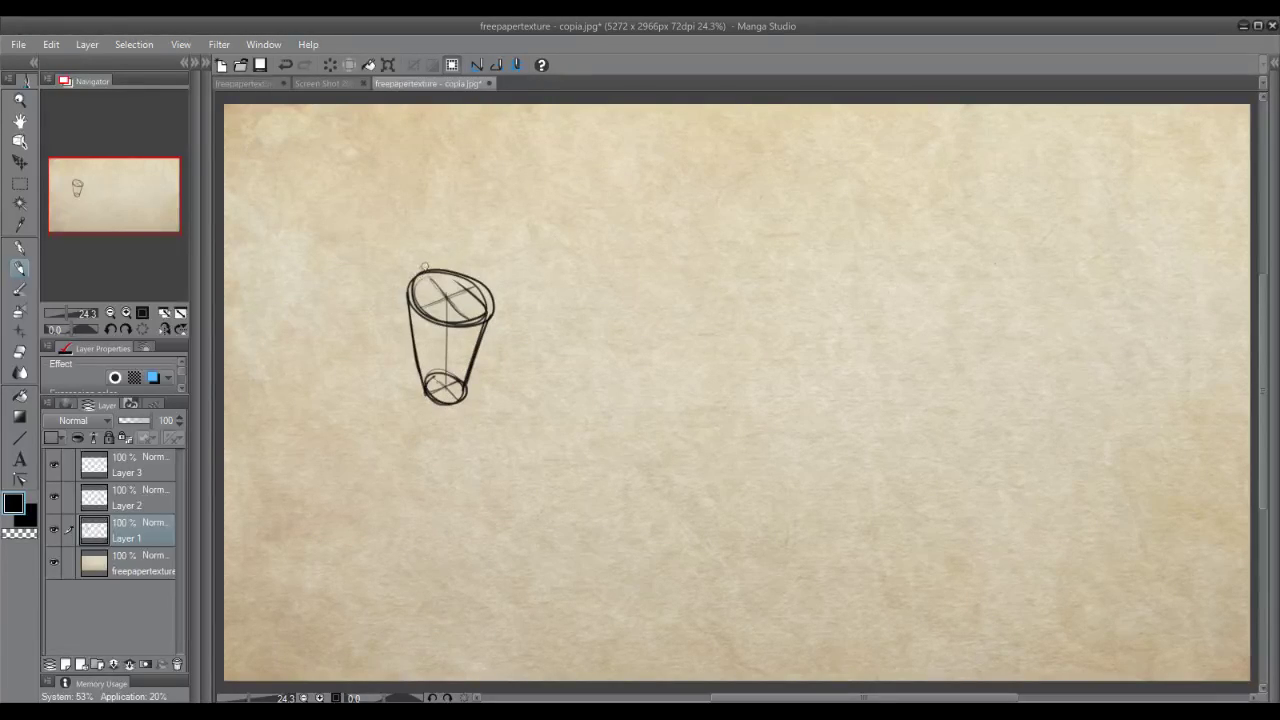
Sketch a rounded torso mass rising from the cylinder's rim, topped by a shoulder shape with an outstretched limb line
{"action": "mouse_move", "coordinate": [412, 276]}
{"action": "left_mouse_down"}
{"action": "mouse_move", "coordinate": [438, 247]}
{"action": "mouse_move", "coordinate": [486, 245]}
{"action": "mouse_move", "coordinate": [463, 237]}
{"action": "left_mouse_up"}
{"action": "mouse_move", "coordinate": [494, 324]}
{"action": "left_mouse_down"}
{"action": "mouse_move", "coordinate": [488, 268]}
{"action": "mouse_move", "coordinate": [496, 304]}
{"action": "left_mouse_up"}
{"action": "mouse_move", "coordinate": [456, 234]}
{"action": "left_mouse_down"}
{"action": "mouse_move", "coordinate": [486, 258]}
{"action": "mouse_move", "coordinate": [497, 302]}
{"action": "left_mouse_up"}
{"action": "mouse_move", "coordinate": [459, 235]}
{"action": "left_mouse_down"}
{"action": "mouse_move", "coordinate": [488, 247]}
{"action": "mouse_move", "coordinate": [419, 313]}
{"action": "mouse_move", "coordinate": [476, 289]}
{"action": "left_mouse_up"}
{"action": "left_click_drag", "start_coordinate": [476, 249], "coordinate": [477, 292]}
{"action": "mouse_move", "coordinate": [461, 236]}
{"action": "left_mouse_down"}
{"action": "mouse_move", "coordinate": [418, 277]}
{"action": "mouse_move", "coordinate": [487, 288]}
{"action": "mouse_move", "coordinate": [498, 272]}
{"action": "mouse_move", "coordinate": [428, 257]}
{"action": "mouse_move", "coordinate": [501, 267]}
{"action": "mouse_move", "coordinate": [432, 222]}
{"action": "mouse_move", "coordinate": [481, 193]}
{"action": "mouse_move", "coordinate": [495, 208]}
{"action": "left_mouse_up"}
{"action": "mouse_move", "coordinate": [477, 193]}
{"action": "left_mouse_down"}
{"action": "mouse_move", "coordinate": [497, 207]}
{"action": "mouse_move", "coordinate": [510, 262]}
{"action": "mouse_move", "coordinate": [496, 200]}
{"action": "mouse_move", "coordinate": [470, 196]}
{"action": "mouse_move", "coordinate": [524, 195]}
{"action": "mouse_move", "coordinate": [510, 238]}
{"action": "left_mouse_up"}
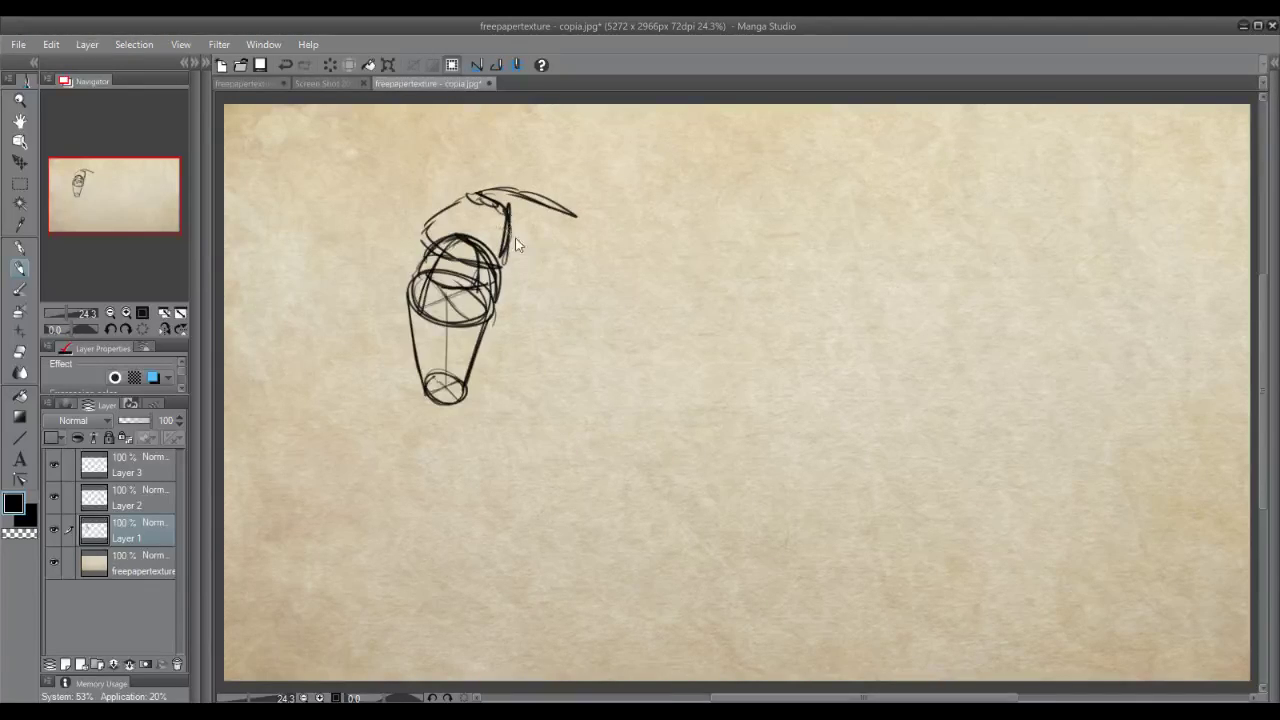
Clear Layer 1 and sketch an eyeball with a dotted pupil, crossed and surrounded by curved lid lines
{"action": "key", "text": "ctrl+z"}
{"action": "left_click", "coordinate": [333, 64]}
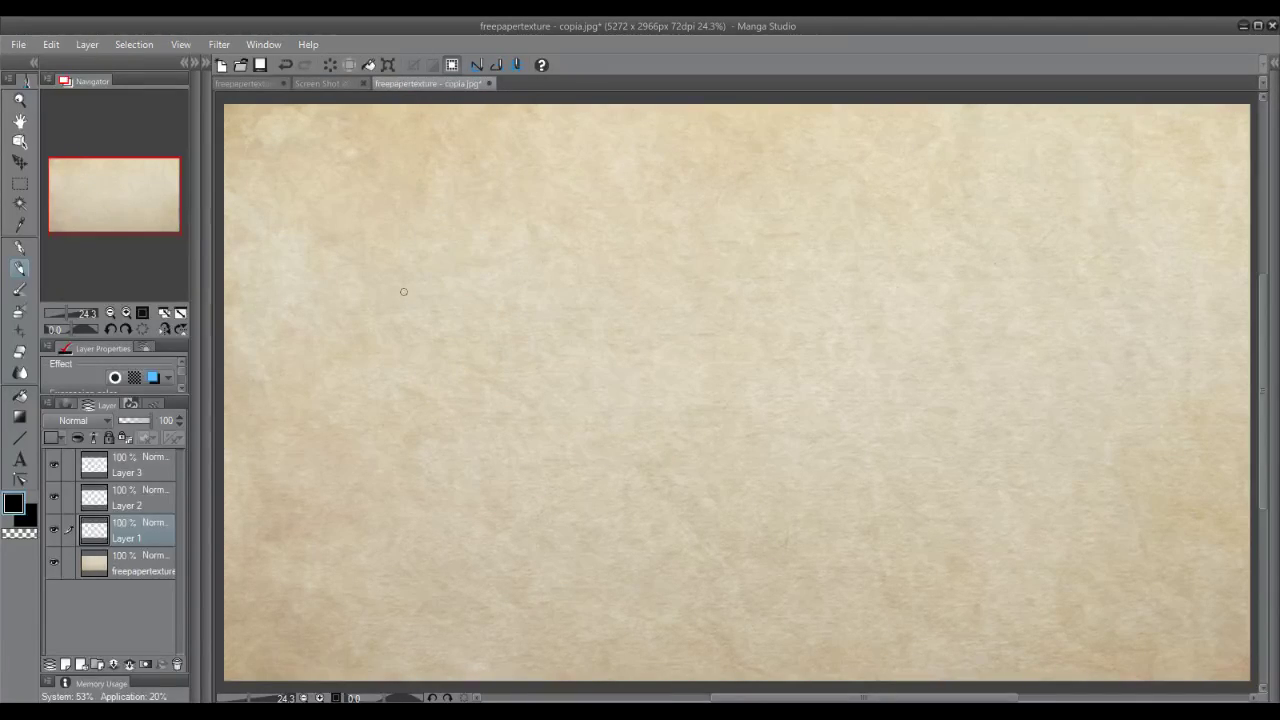
{"action": "mouse_move", "coordinate": [383, 297]}
{"action": "left_mouse_down"}
{"action": "mouse_move", "coordinate": [443, 371]}
{"action": "mouse_move", "coordinate": [440, 300]}
{"action": "mouse_move", "coordinate": [424, 340]}
{"action": "mouse_move", "coordinate": [404, 334]}
{"action": "mouse_move", "coordinate": [407, 307]}
{"action": "mouse_move", "coordinate": [350, 374]}
{"action": "left_mouse_up"}
{"action": "left_click", "coordinate": [415, 335]}
{"action": "key", "text": "ctrl+z"}
{"action": "left_click_drag", "start_coordinate": [418, 278], "coordinate": [340, 376]}
{"action": "key", "text": "ctrl+z"}
{"action": "mouse_move", "coordinate": [462, 288]}
{"action": "left_mouse_down"}
{"action": "mouse_move", "coordinate": [358, 333]}
{"action": "mouse_move", "coordinate": [350, 289]}
{"action": "mouse_move", "coordinate": [447, 263]}
{"action": "left_mouse_up"}
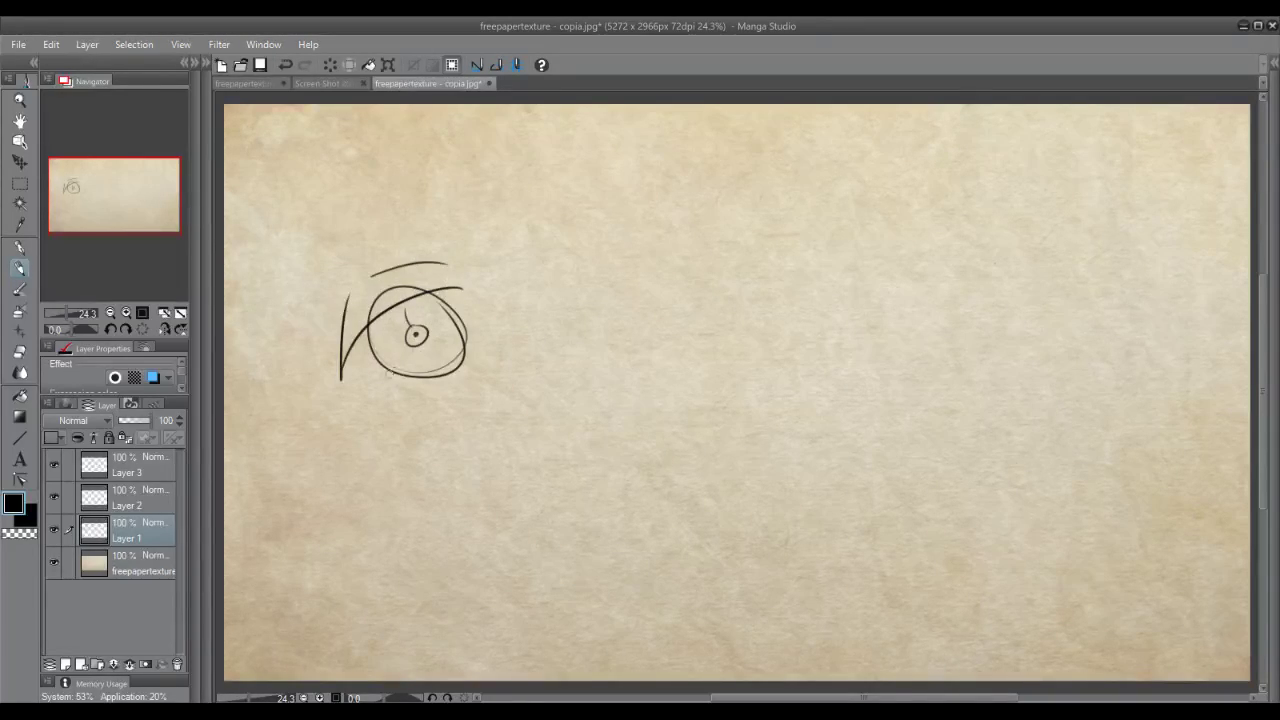
{"action": "mouse_move", "coordinate": [372, 380]}
{"action": "left_mouse_down"}
{"action": "mouse_move", "coordinate": [465, 331]}
{"action": "mouse_move", "coordinate": [443, 395]}
{"action": "left_mouse_up"}
{"action": "left_click_drag", "start_coordinate": [489, 338], "coordinate": [455, 393]}
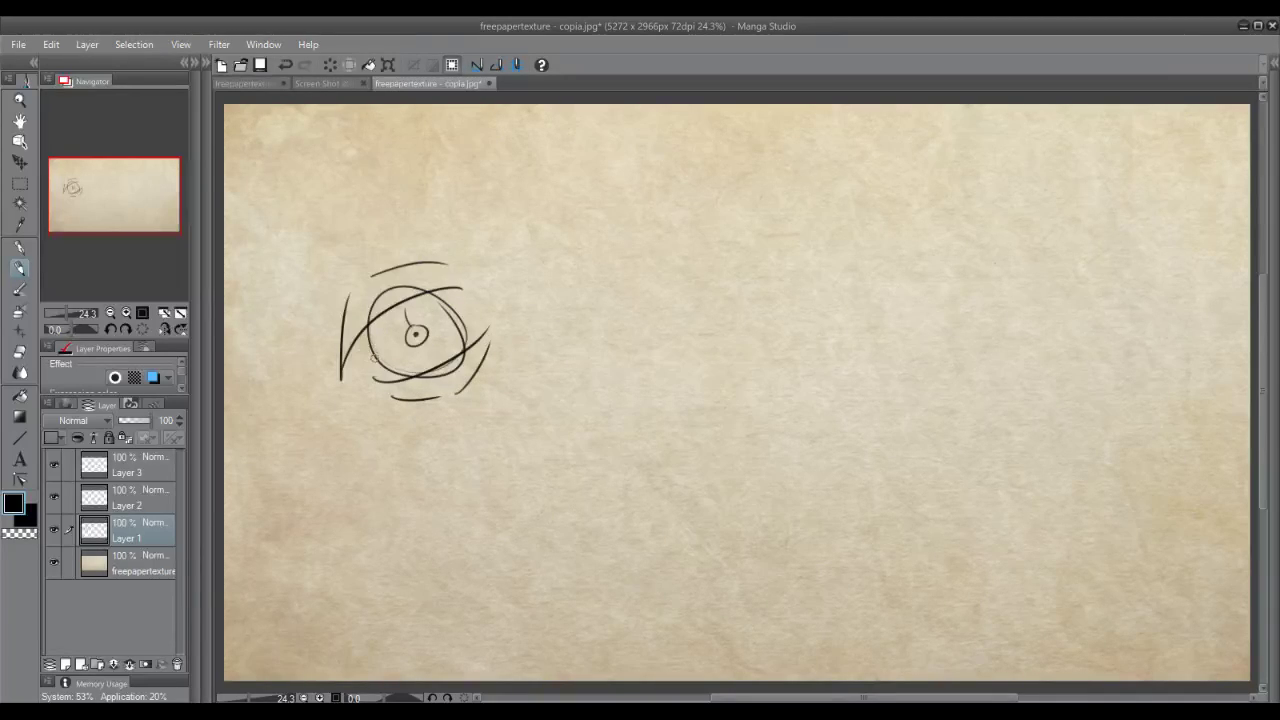
{"action": "mouse_move", "coordinate": [365, 356]}
{"action": "left_mouse_down"}
{"action": "mouse_move", "coordinate": [369, 340]}
{"action": "mouse_move", "coordinate": [392, 378]}
{"action": "left_mouse_up"}
{"action": "mouse_move", "coordinate": [448, 300]}
{"action": "left_mouse_down"}
{"action": "mouse_move", "coordinate": [471, 314]}
{"action": "mouse_move", "coordinate": [455, 302]}
{"action": "left_mouse_up"}
Clear the eye sketch from Layer 1 and try the first lines of a box
{"action": "left_click", "coordinate": [329, 65]}
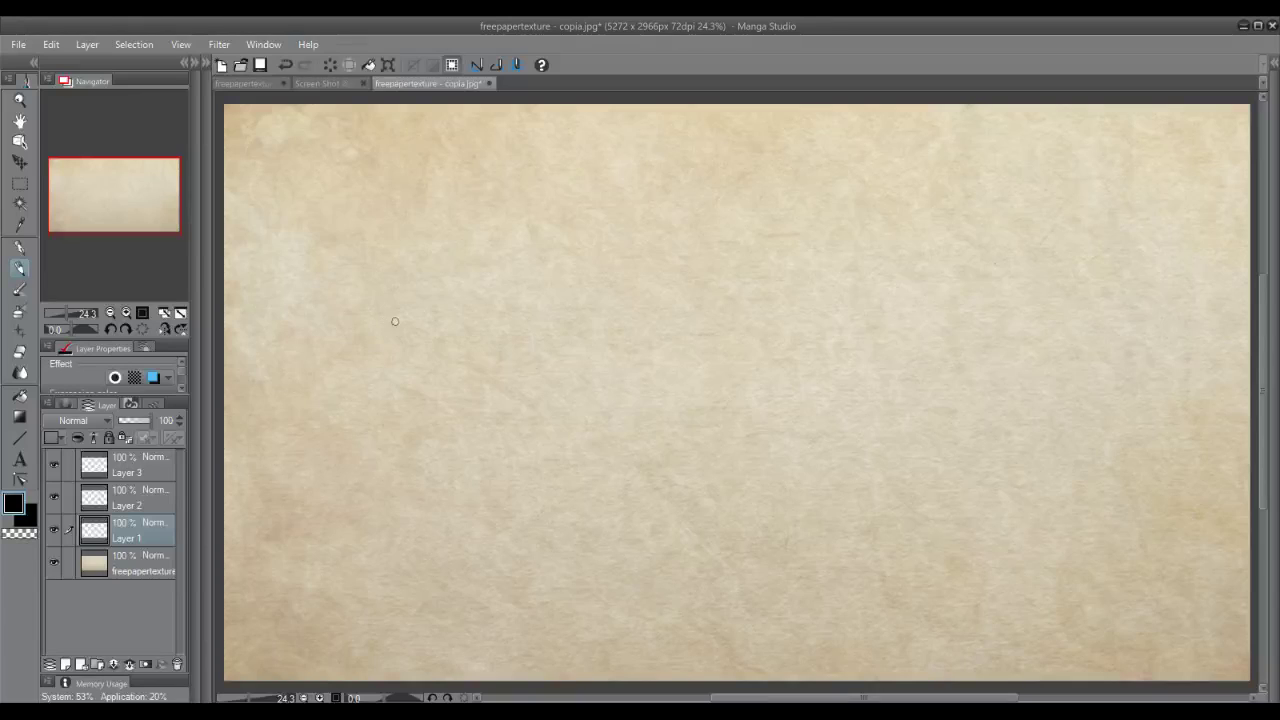
{"action": "left_click_drag", "start_coordinate": [337, 305], "coordinate": [402, 302]}
{"action": "key", "text": "ctrl+z"}
{"action": "mouse_move", "coordinate": [328, 327]}
{"action": "left_mouse_down"}
{"action": "mouse_move", "coordinate": [398, 329]}
{"action": "mouse_move", "coordinate": [352, 301]}
{"action": "left_mouse_up"}
{"action": "mouse_move", "coordinate": [407, 334]}
{"action": "left_mouse_down"}
{"action": "mouse_move", "coordinate": [394, 309]}
{"action": "mouse_move", "coordinate": [410, 343]}
{"action": "mouse_move", "coordinate": [426, 332]}
{"action": "left_mouse_up"}
{"action": "key", "text": "ctrl+z"}
{"action": "key", "text": "ctrl+z"}
{"action": "key", "text": "ctrl+z"}
{"action": "key", "text": "ctrl+z"}
{"action": "key", "text": "ctrl+z"}
Sketch a see-through box viewed from the front and slightly above, with its back face inside
{"action": "mouse_move", "coordinate": [346, 331]}
{"action": "left_mouse_down"}
{"action": "mouse_move", "coordinate": [368, 314]}
{"action": "mouse_move", "coordinate": [420, 312]}
{"action": "mouse_move", "coordinate": [349, 348]}
{"action": "mouse_move", "coordinate": [350, 387]}
{"action": "left_mouse_up"}
{"action": "left_click_drag", "start_coordinate": [432, 329], "coordinate": [421, 386]}
{"action": "mouse_move", "coordinate": [374, 315]}
{"action": "left_mouse_down"}
{"action": "mouse_move", "coordinate": [354, 380]}
{"action": "mouse_move", "coordinate": [414, 370]}
{"action": "left_mouse_up"}
{"action": "left_click_drag", "start_coordinate": [414, 313], "coordinate": [411, 367]}
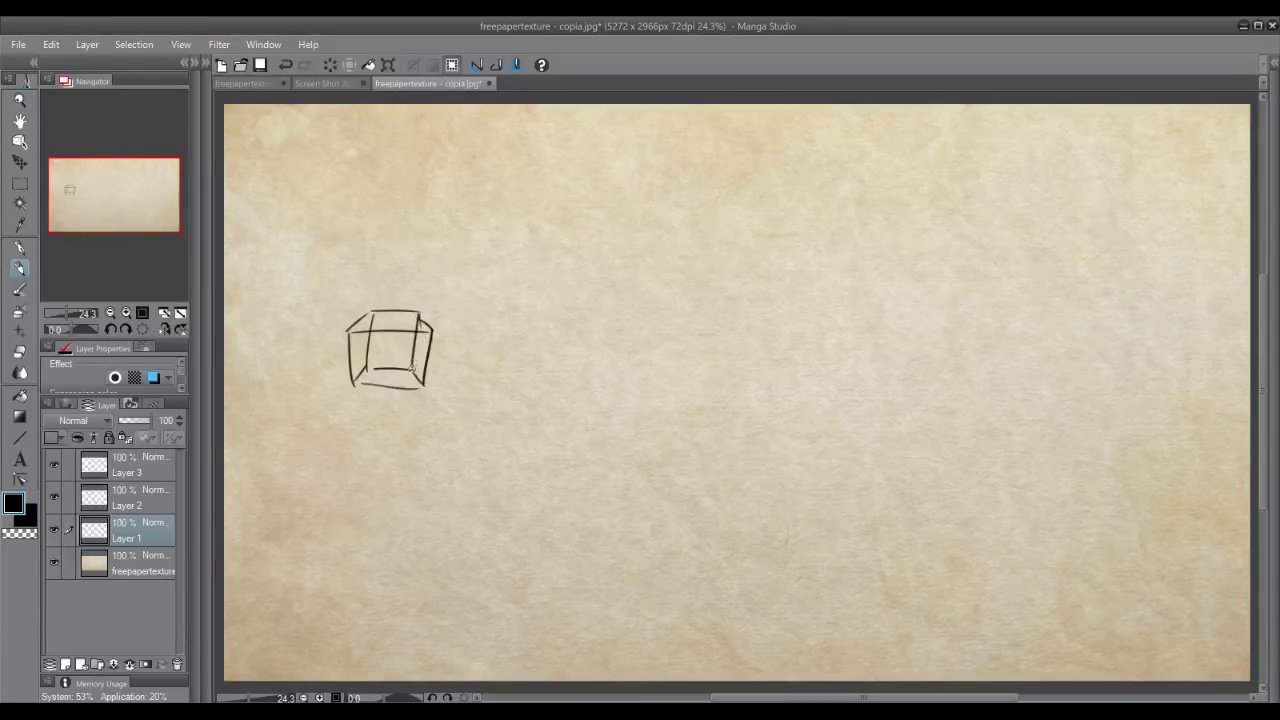
Sketch a second cube beside the box, turned corner-on, including its hidden inner edges
{"action": "mouse_move", "coordinate": [507, 326]}
{"action": "left_mouse_down"}
{"action": "mouse_move", "coordinate": [561, 345]}
{"action": "mouse_move", "coordinate": [591, 329]}
{"action": "mouse_move", "coordinate": [551, 310]}
{"action": "mouse_move", "coordinate": [600, 322]}
{"action": "mouse_move", "coordinate": [550, 392]}
{"action": "left_mouse_up"}
{"action": "left_click_drag", "start_coordinate": [601, 320], "coordinate": [554, 392]}
{"action": "mouse_move", "coordinate": [508, 325]}
{"action": "left_mouse_down"}
{"action": "mouse_move", "coordinate": [512, 369]}
{"action": "mouse_move", "coordinate": [552, 391]}
{"action": "left_mouse_up"}
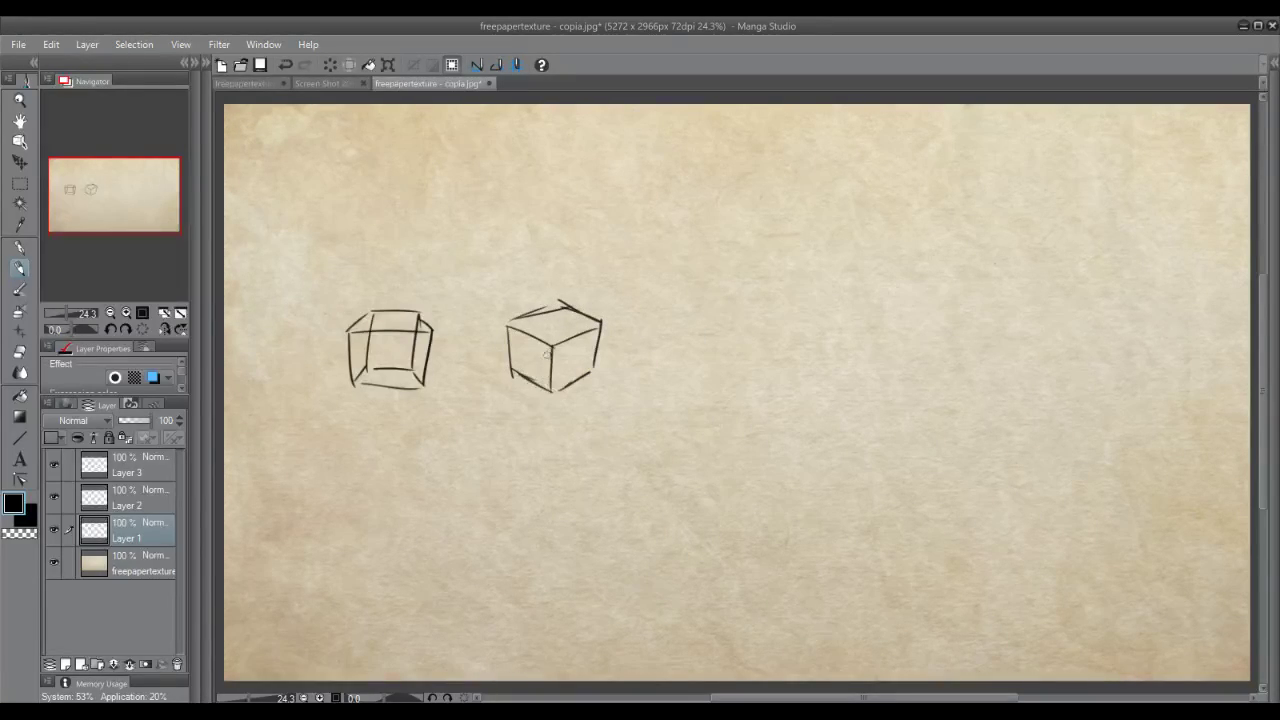
{"action": "mouse_move", "coordinate": [561, 305]}
{"action": "left_mouse_down"}
{"action": "mouse_move", "coordinate": [557, 362]}
{"action": "mouse_move", "coordinate": [592, 366]}
{"action": "left_mouse_up"}
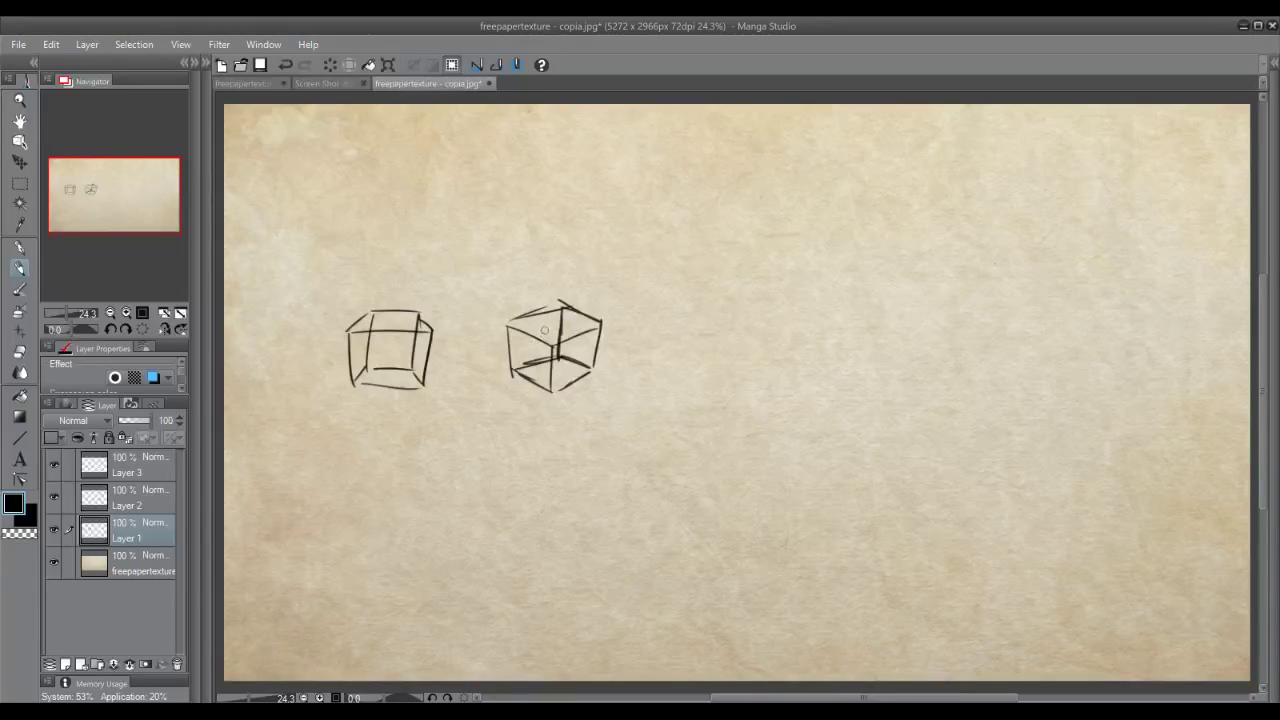
Draw a stepped cut inside the corner-on cube and darken its upper edges
{"action": "mouse_move", "coordinate": [534, 333]}
{"action": "left_mouse_down"}
{"action": "mouse_move", "coordinate": [598, 318]}
{"action": "mouse_move", "coordinate": [533, 359]}
{"action": "mouse_move", "coordinate": [594, 346]}
{"action": "mouse_move", "coordinate": [556, 314]}
{"action": "mouse_move", "coordinate": [512, 328]}
{"action": "mouse_move", "coordinate": [541, 317]}
{"action": "mouse_move", "coordinate": [531, 361]}
{"action": "mouse_move", "coordinate": [545, 315]}
{"action": "left_mouse_up"}
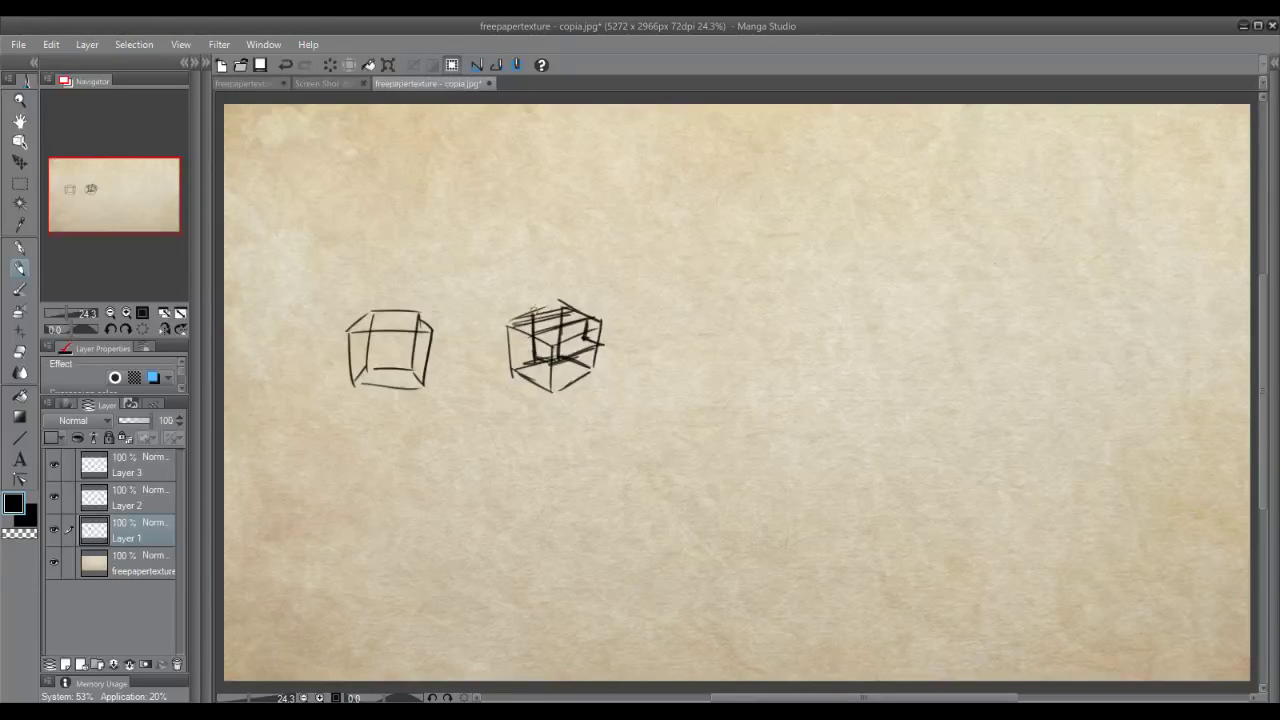
{"action": "mouse_move", "coordinate": [514, 316]}
{"action": "left_mouse_down"}
{"action": "mouse_move", "coordinate": [550, 340]}
{"action": "mouse_move", "coordinate": [594, 322]}
{"action": "left_mouse_up"}
{"action": "left_click_drag", "start_coordinate": [516, 317], "coordinate": [540, 319]}
{"action": "left_click_drag", "start_coordinate": [561, 301], "coordinate": [541, 317]}
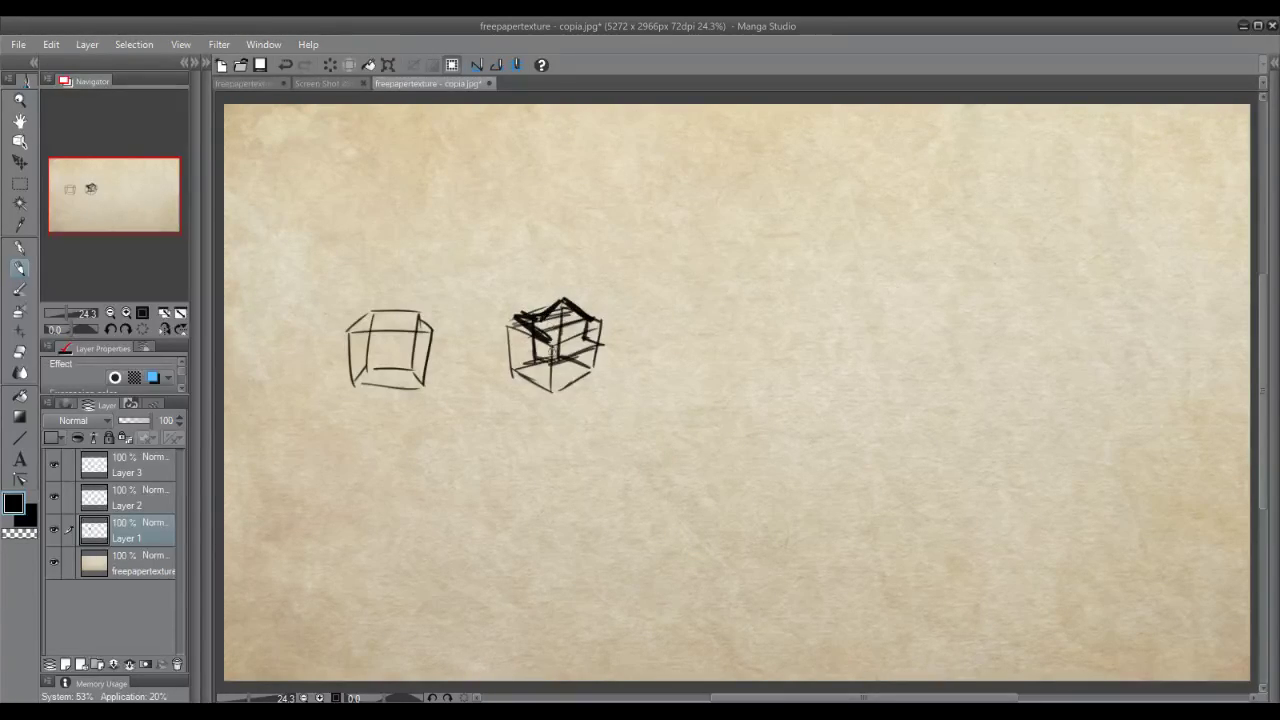
Add small openings on the cube's lower faces, round its outer contour with heavy strokes, and hatch the notch wall
{"action": "mouse_move", "coordinate": [579, 352]}
{"action": "left_mouse_down"}
{"action": "mouse_move", "coordinate": [573, 380]}
{"action": "mouse_move", "coordinate": [587, 374]}
{"action": "left_mouse_up"}
{"action": "mouse_move", "coordinate": [536, 330]}
{"action": "left_mouse_down"}
{"action": "mouse_move", "coordinate": [548, 362]}
{"action": "mouse_move", "coordinate": [578, 360]}
{"action": "mouse_move", "coordinate": [598, 346]}
{"action": "mouse_move", "coordinate": [587, 337]}
{"action": "left_mouse_up"}
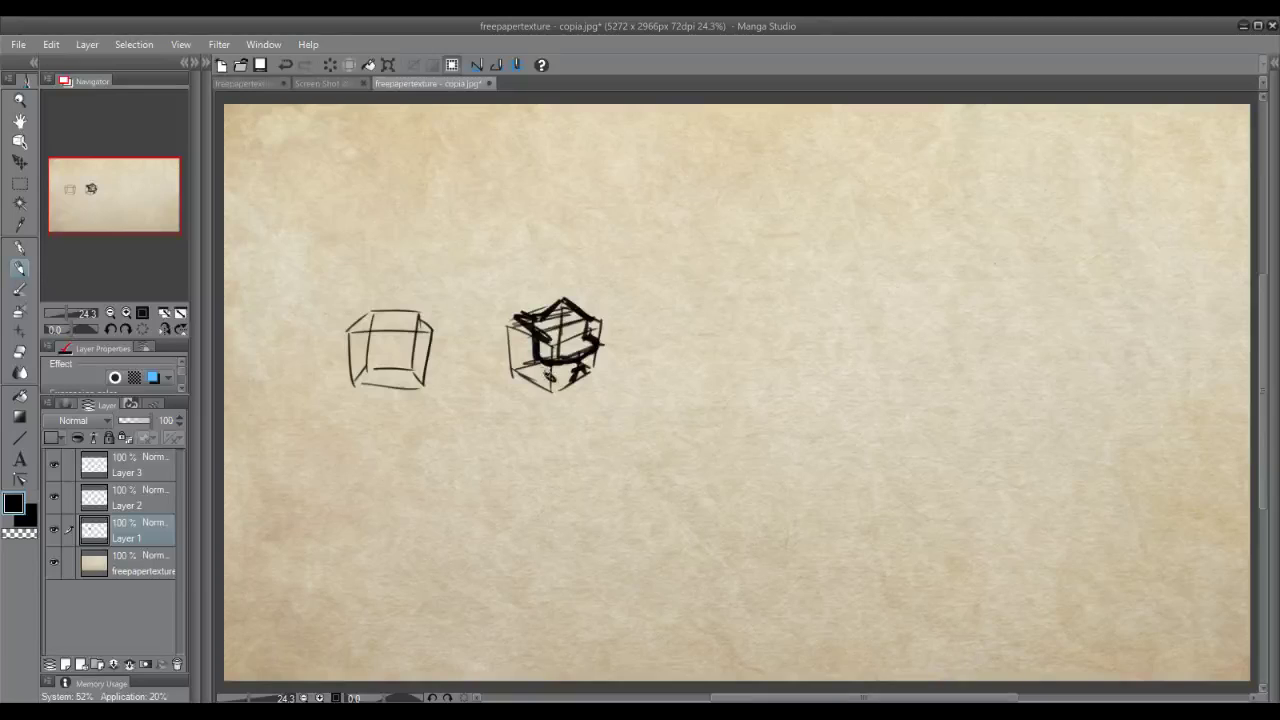
{"action": "mouse_move", "coordinate": [538, 373]}
{"action": "left_mouse_down"}
{"action": "mouse_move", "coordinate": [565, 385]}
{"action": "mouse_move", "coordinate": [551, 391]}
{"action": "mouse_move", "coordinate": [569, 386]}
{"action": "mouse_move", "coordinate": [601, 350]}
{"action": "mouse_move", "coordinate": [596, 372]}
{"action": "left_mouse_up"}
{"action": "mouse_move", "coordinate": [513, 323]}
{"action": "left_mouse_down"}
{"action": "mouse_move", "coordinate": [510, 376]}
{"action": "mouse_move", "coordinate": [544, 391]}
{"action": "left_mouse_up"}
{"action": "mouse_move", "coordinate": [538, 333]}
{"action": "left_mouse_down"}
{"action": "mouse_move", "coordinate": [588, 321]}
{"action": "mouse_move", "coordinate": [596, 332]}
{"action": "left_mouse_up"}
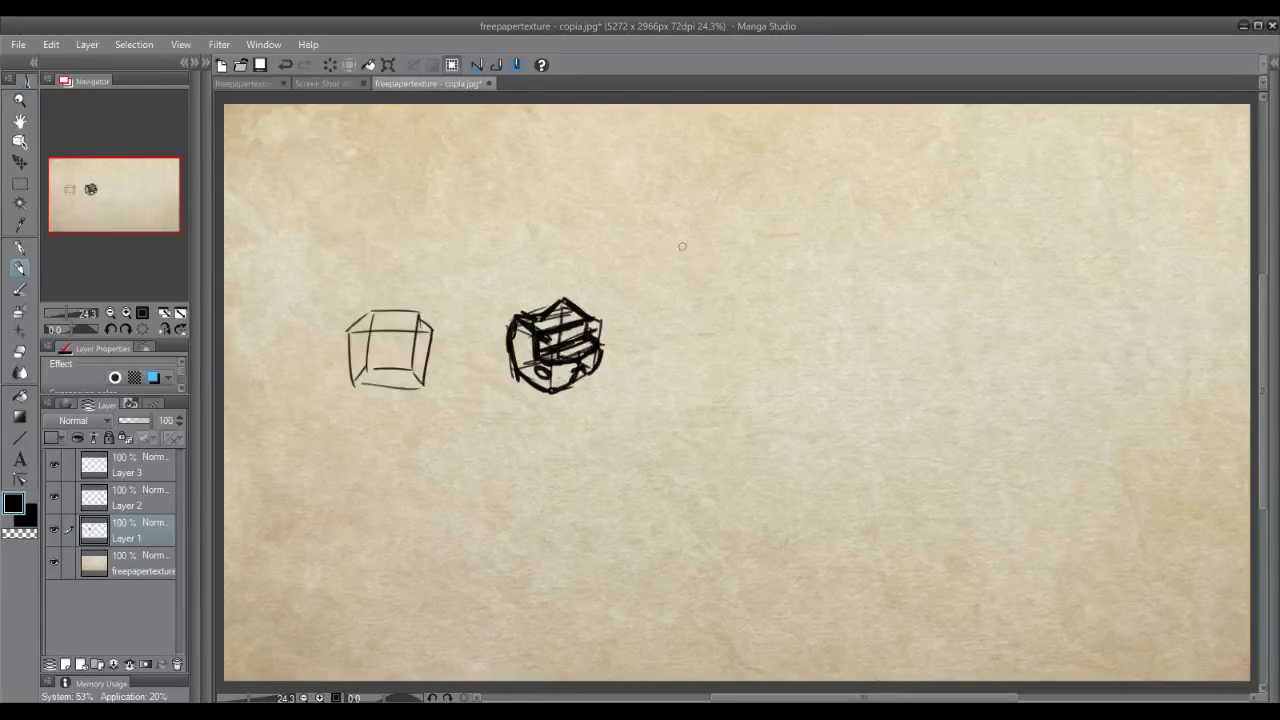
Clear Layer 1 and sketch a wide tapered cup with an elliptical rim and a small elliptical base
{"action": "left_click", "coordinate": [336, 69]}
{"action": "mouse_move", "coordinate": [505, 293]}
{"action": "left_mouse_down"}
{"action": "mouse_move", "coordinate": [422, 305]}
{"action": "mouse_move", "coordinate": [530, 303]}
{"action": "left_mouse_up"}
{"action": "mouse_move", "coordinate": [452, 385]}
{"action": "left_mouse_down"}
{"action": "mouse_move", "coordinate": [466, 375]}
{"action": "mouse_move", "coordinate": [458, 383]}
{"action": "left_mouse_up"}
{"action": "left_click_drag", "start_coordinate": [416, 303], "coordinate": [455, 385]}
{"action": "left_click_drag", "start_coordinate": [534, 308], "coordinate": [492, 387]}
Draw an arched ledge across the cup's body below the rim and hatch its surface
{"action": "left_click_drag", "start_coordinate": [430, 336], "coordinate": [514, 333]}
{"action": "key", "text": "ctrl+z"}
{"action": "key", "text": "ctrl+z"}
{"action": "left_click_drag", "start_coordinate": [430, 338], "coordinate": [530, 330]}
{"action": "key", "text": "ctrl+z"}
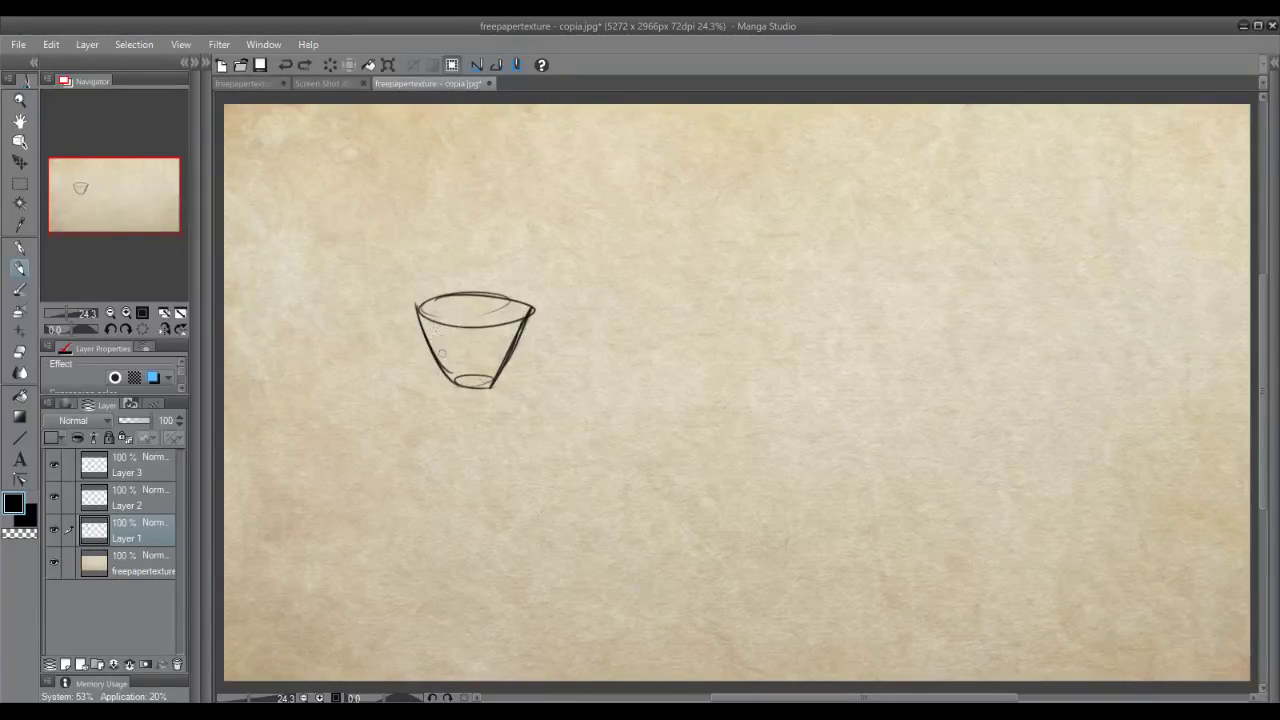
{"action": "left_click_drag", "start_coordinate": [443, 342], "coordinate": [524, 328]}
{"action": "key", "text": "ctrl+z"}
{"action": "left_click_drag", "start_coordinate": [435, 332], "coordinate": [454, 331]}
{"action": "key", "text": "ctrl+z"}
{"action": "mouse_move", "coordinate": [510, 344]}
{"action": "left_mouse_down"}
{"action": "mouse_move", "coordinate": [478, 329]}
{"action": "mouse_move", "coordinate": [436, 340]}
{"action": "mouse_move", "coordinate": [508, 345]}
{"action": "mouse_move", "coordinate": [440, 344]}
{"action": "mouse_move", "coordinate": [498, 328]}
{"action": "mouse_move", "coordinate": [510, 342]}
{"action": "left_mouse_up"}
{"action": "left_click_drag", "start_coordinate": [429, 344], "coordinate": [421, 310]}
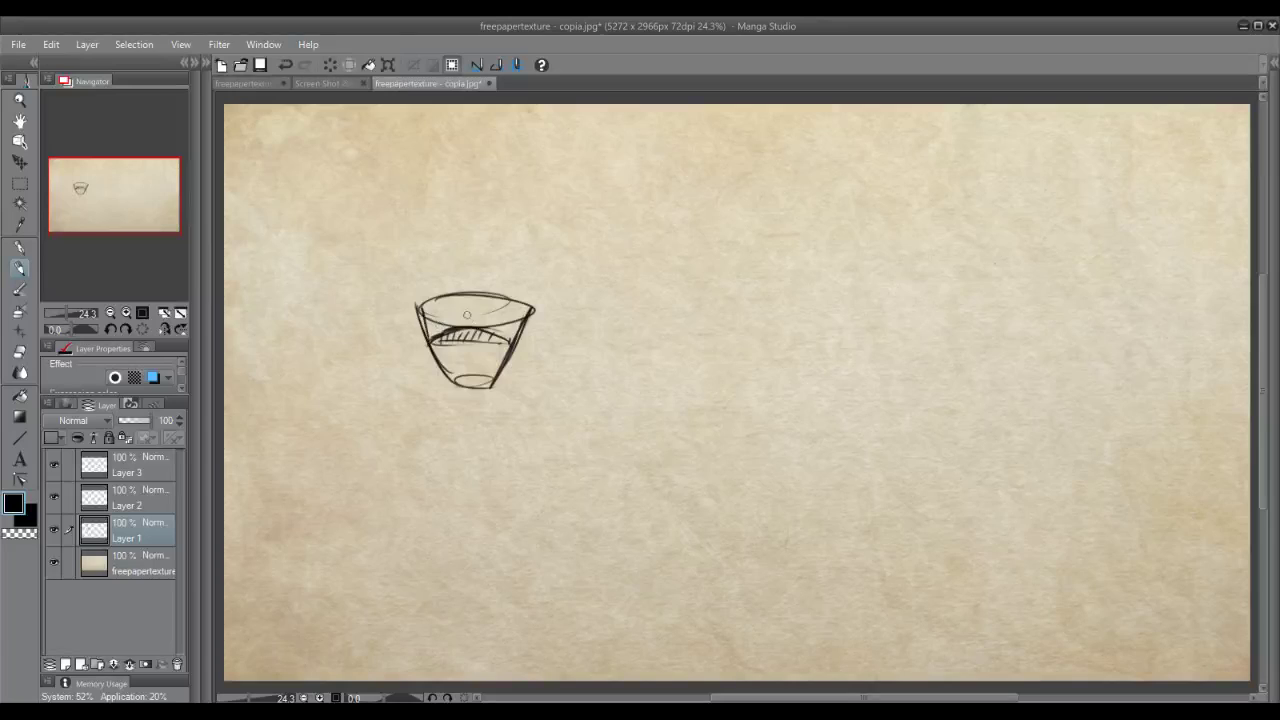
Sketch a second, tilted tapered cup below the first, with crossed centre lines on its rim and down its body
{"action": "mouse_move", "coordinate": [602, 352]}
{"action": "left_mouse_down"}
{"action": "mouse_move", "coordinate": [722, 348]}
{"action": "mouse_move", "coordinate": [606, 340]}
{"action": "left_mouse_up"}
{"action": "key", "text": "ctrl+z"}
{"action": "mouse_move", "coordinate": [597, 383]}
{"action": "left_mouse_down"}
{"action": "mouse_move", "coordinate": [687, 428]}
{"action": "mouse_move", "coordinate": [608, 425]}
{"action": "mouse_move", "coordinate": [572, 478]}
{"action": "left_mouse_up"}
{"action": "key", "text": "ctrl+z"}
{"action": "left_click_drag", "start_coordinate": [684, 430], "coordinate": [620, 493]}
{"action": "mouse_move", "coordinate": [562, 398]}
{"action": "left_mouse_down"}
{"action": "mouse_move", "coordinate": [635, 372]}
{"action": "mouse_move", "coordinate": [670, 420]}
{"action": "left_mouse_up"}
{"action": "mouse_move", "coordinate": [650, 372]}
{"action": "left_mouse_down"}
{"action": "mouse_move", "coordinate": [600, 430]}
{"action": "mouse_move", "coordinate": [585, 487]}
{"action": "left_mouse_up"}
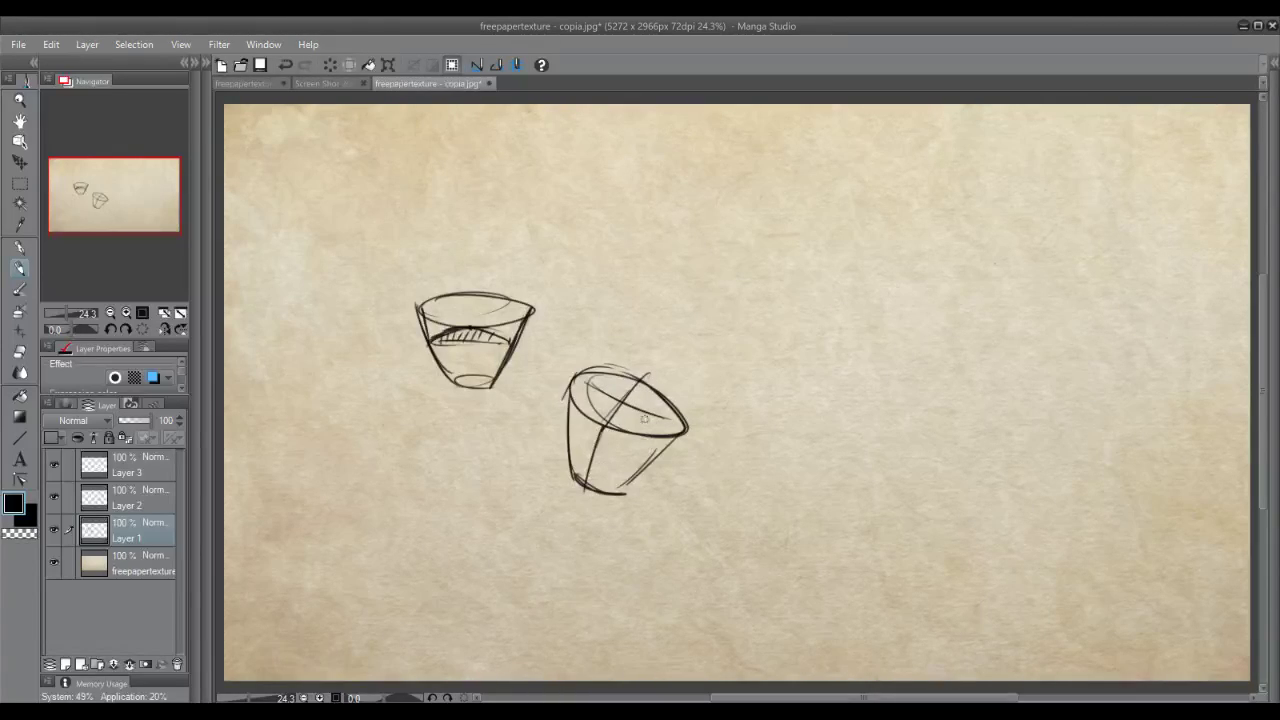
Cut a wedge-shaped notch with a curved ledge into the tilted cup's rim, and clear Layer 1
{"action": "mouse_move", "coordinate": [625, 428]}
{"action": "left_mouse_down"}
{"action": "mouse_move", "coordinate": [661, 390]}
{"action": "mouse_move", "coordinate": [610, 462]}
{"action": "mouse_move", "coordinate": [652, 448]}
{"action": "mouse_move", "coordinate": [636, 460]}
{"action": "mouse_move", "coordinate": [660, 391]}
{"action": "left_mouse_up"}
{"action": "left_click_drag", "start_coordinate": [654, 394], "coordinate": [606, 454]}
{"action": "mouse_move", "coordinate": [629, 422]}
{"action": "left_mouse_down"}
{"action": "mouse_move", "coordinate": [608, 455]}
{"action": "mouse_move", "coordinate": [648, 430]}
{"action": "mouse_move", "coordinate": [652, 448]}
{"action": "mouse_move", "coordinate": [636, 430]}
{"action": "left_mouse_up"}
{"action": "mouse_move", "coordinate": [608, 372]}
{"action": "left_mouse_down"}
{"action": "mouse_move", "coordinate": [607, 408]}
{"action": "mouse_move", "coordinate": [599, 376]}
{"action": "mouse_move", "coordinate": [603, 408]}
{"action": "mouse_move", "coordinate": [579, 402]}
{"action": "mouse_move", "coordinate": [569, 419]}
{"action": "mouse_move", "coordinate": [565, 446]}
{"action": "mouse_move", "coordinate": [577, 480]}
{"action": "left_mouse_up"}
{"action": "key", "text": "ctrl+z"}
{"action": "key", "text": "ctrl+z"}
{"action": "key", "text": "ctrl+z"}
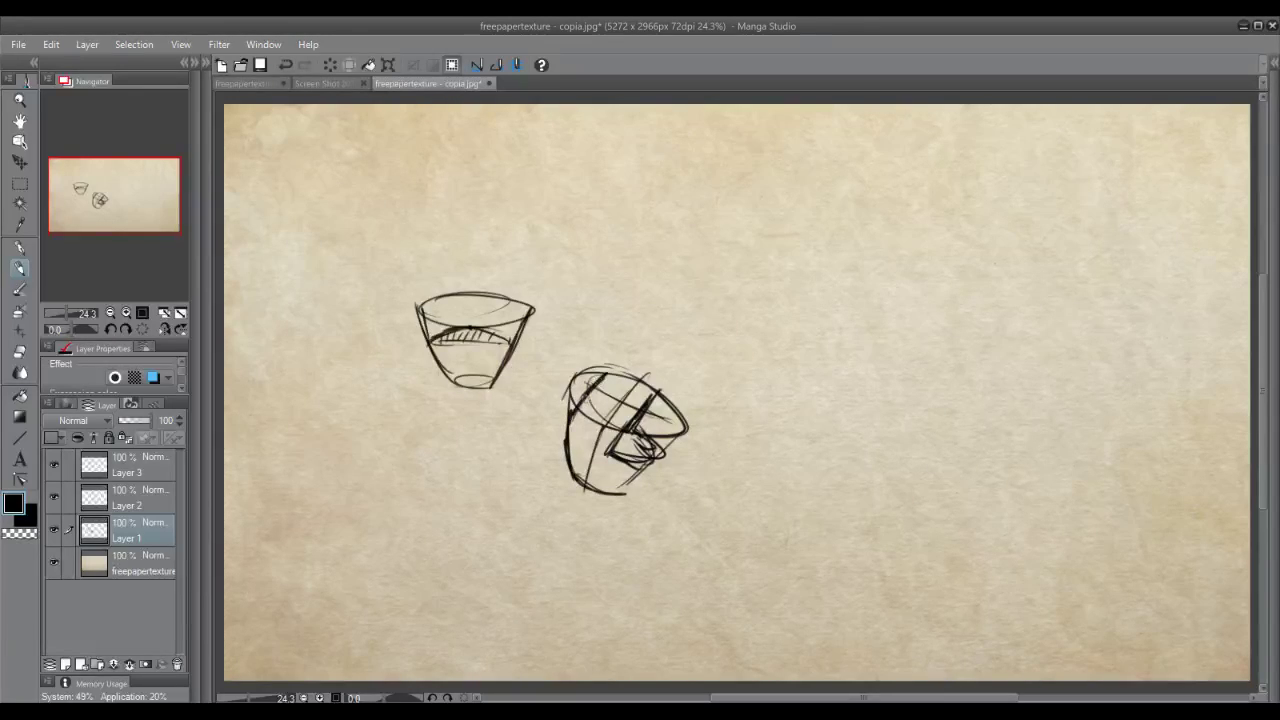
{"action": "mouse_move", "coordinate": [592, 381]}
{"action": "left_mouse_down"}
{"action": "mouse_move", "coordinate": [586, 394]}
{"action": "mouse_move", "coordinate": [629, 428]}
{"action": "mouse_move", "coordinate": [606, 424]}
{"action": "left_mouse_up"}
{"action": "left_click", "coordinate": [330, 65]}
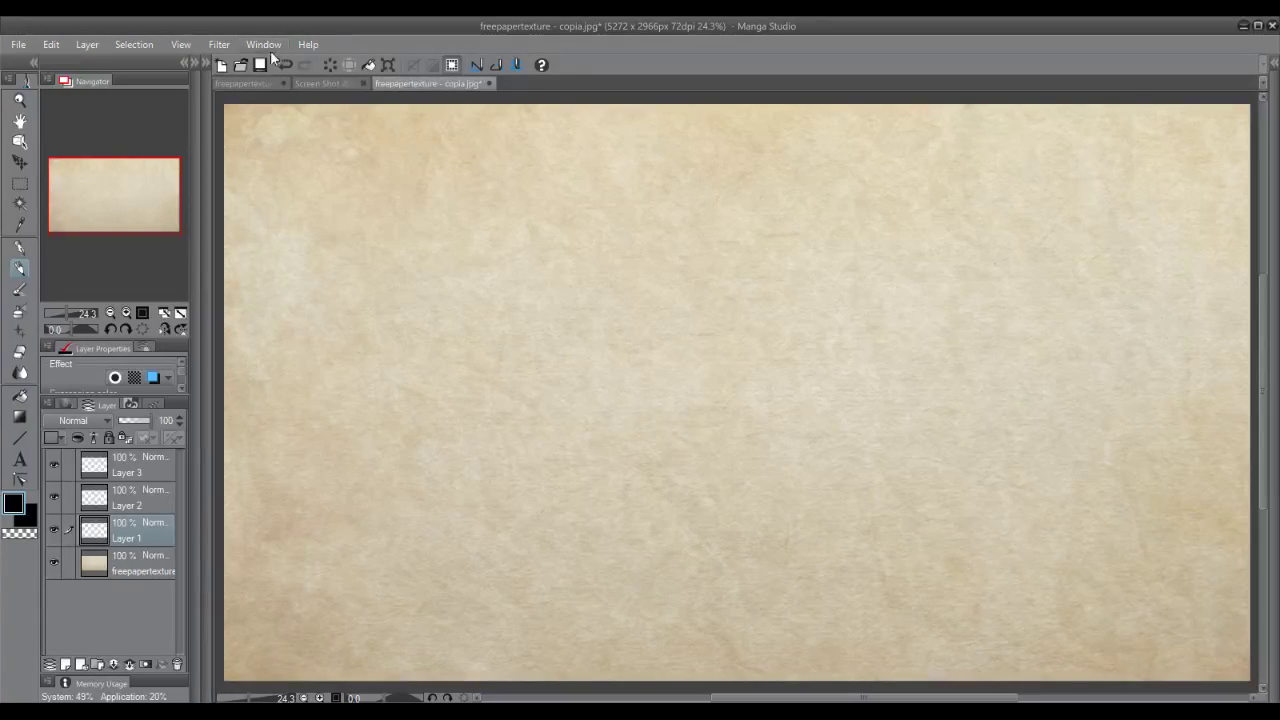
Examine in the pelvis reference screenshot how the bones fit inside the notched tapered cylinder
{"action": "left_click", "coordinate": [340, 84]}
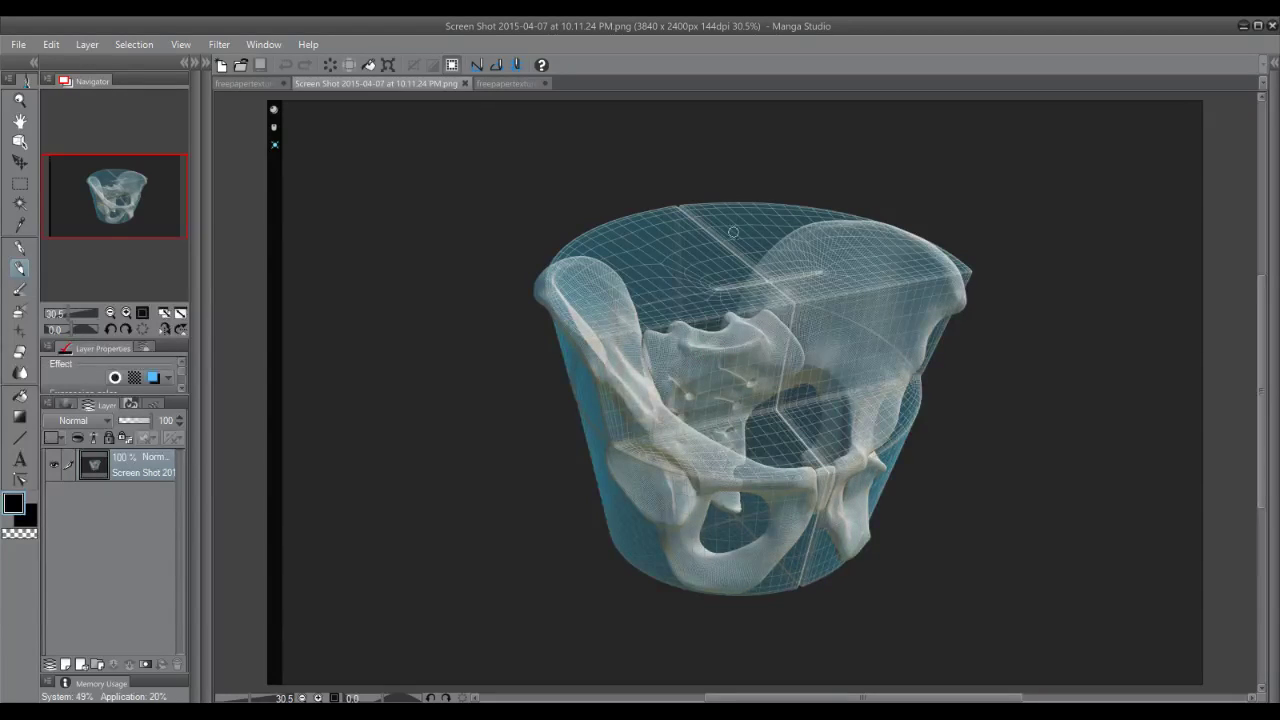
{"action": "scroll", "coordinate": [685, 236], "scroll_direction": "up", "scroll_amount": 2}
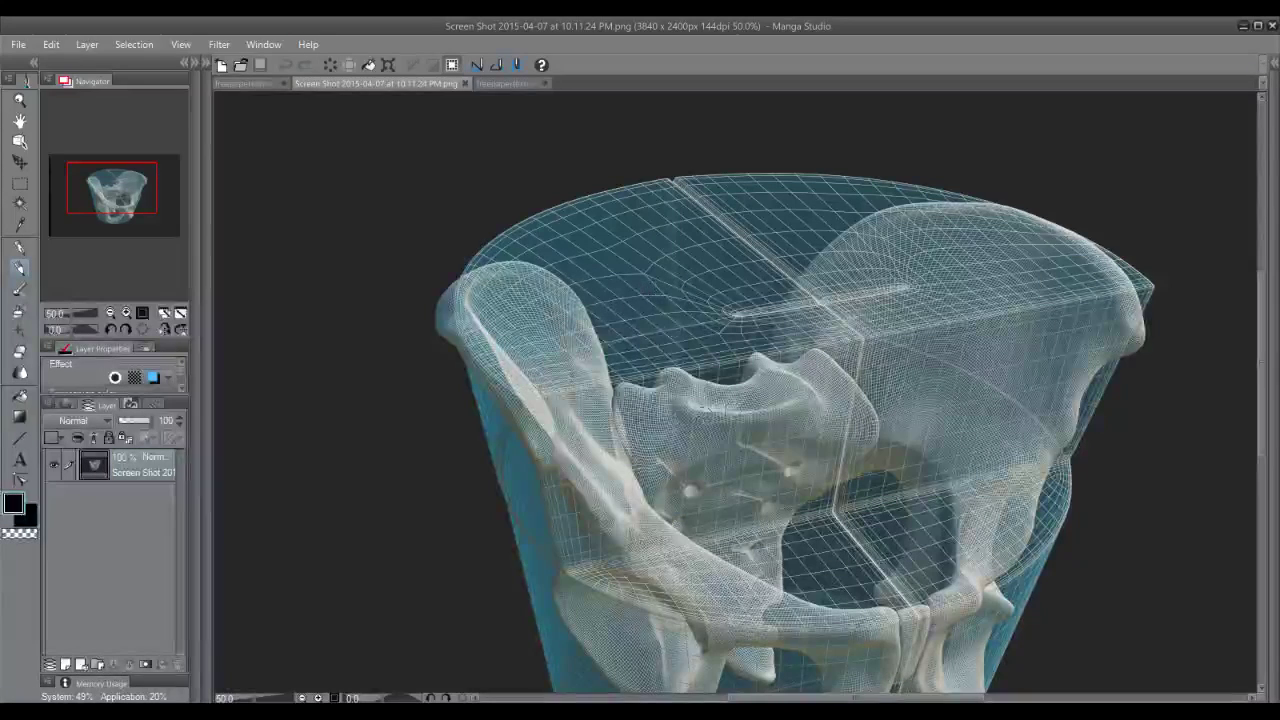
{"action": "scroll", "coordinate": [805, 390], "scroll_direction": "down", "scroll_amount": 1}
{"action": "scroll", "coordinate": [789, 374], "scroll_direction": "down", "scroll_amount": 1}
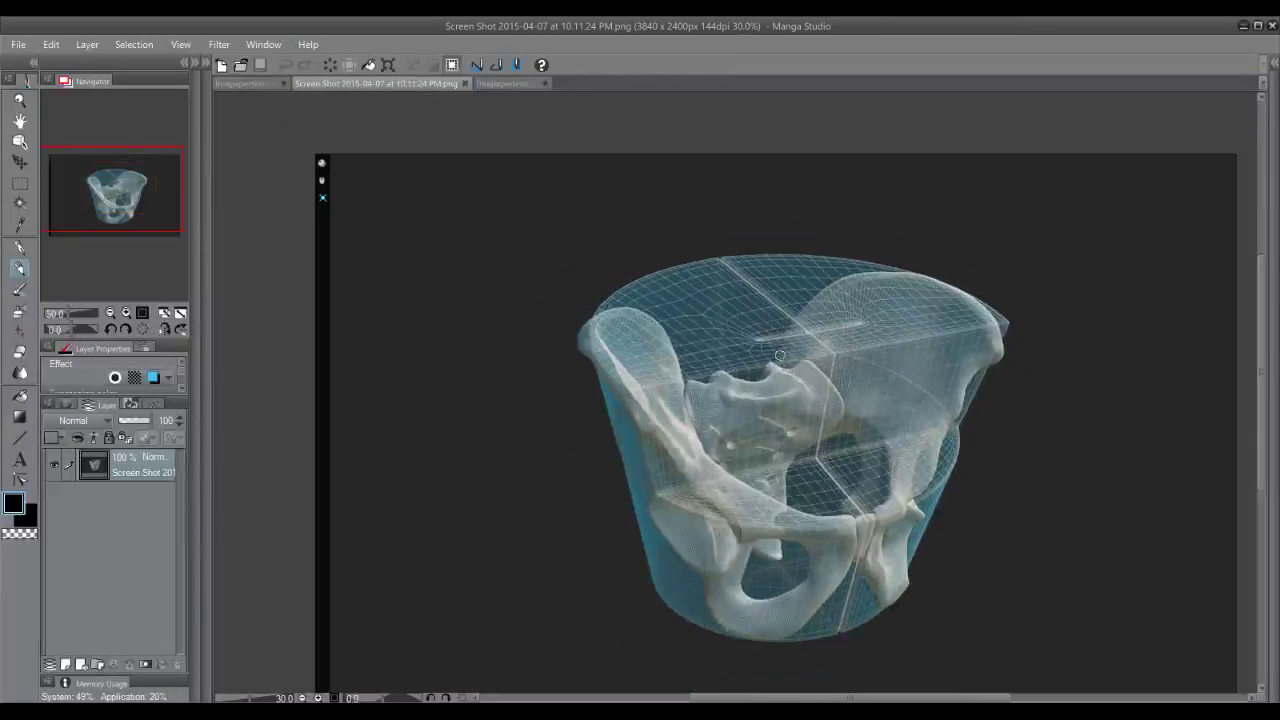
Close the freepapertexture.jpg document, return to freepapertexture - copia.jpg, and reorder the open documents
{"action": "left_click", "coordinate": [236, 83]}
{"action": "left_click", "coordinate": [327, 80]}
{"action": "left_click", "coordinate": [282, 84]}
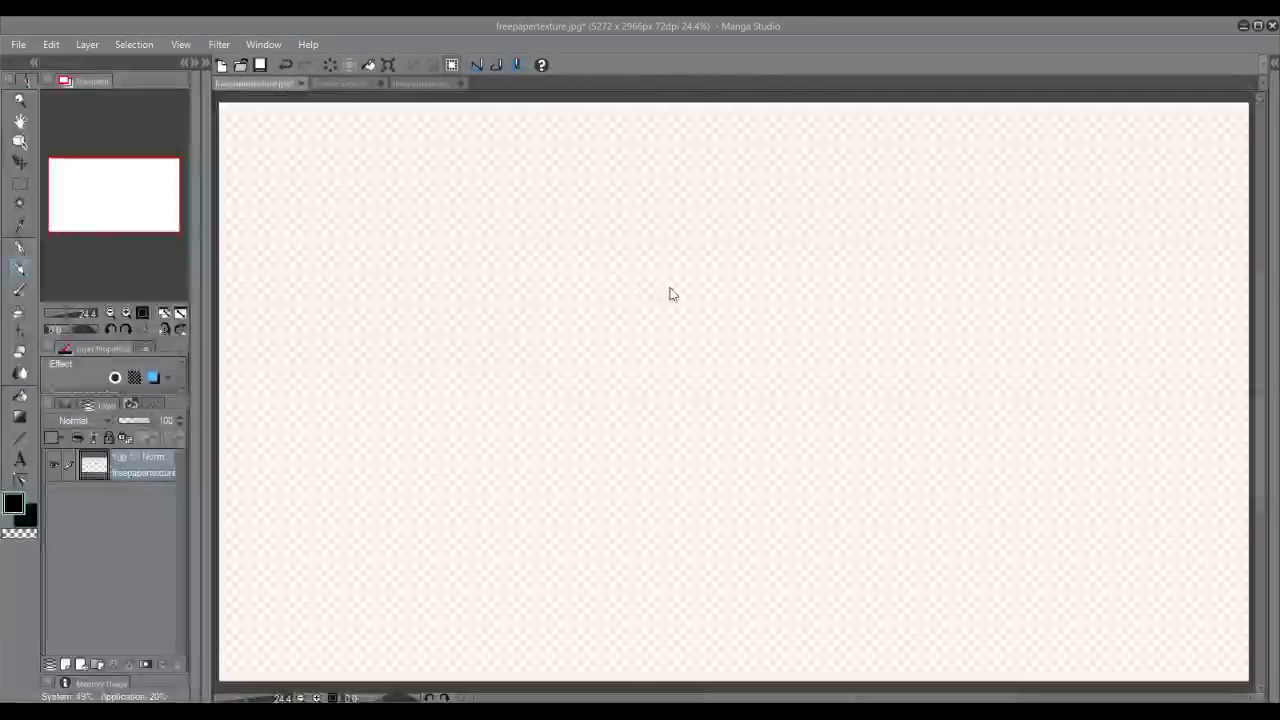
{"action": "left_click", "coordinate": [671, 290]}
{"action": "left_click", "coordinate": [422, 82]}
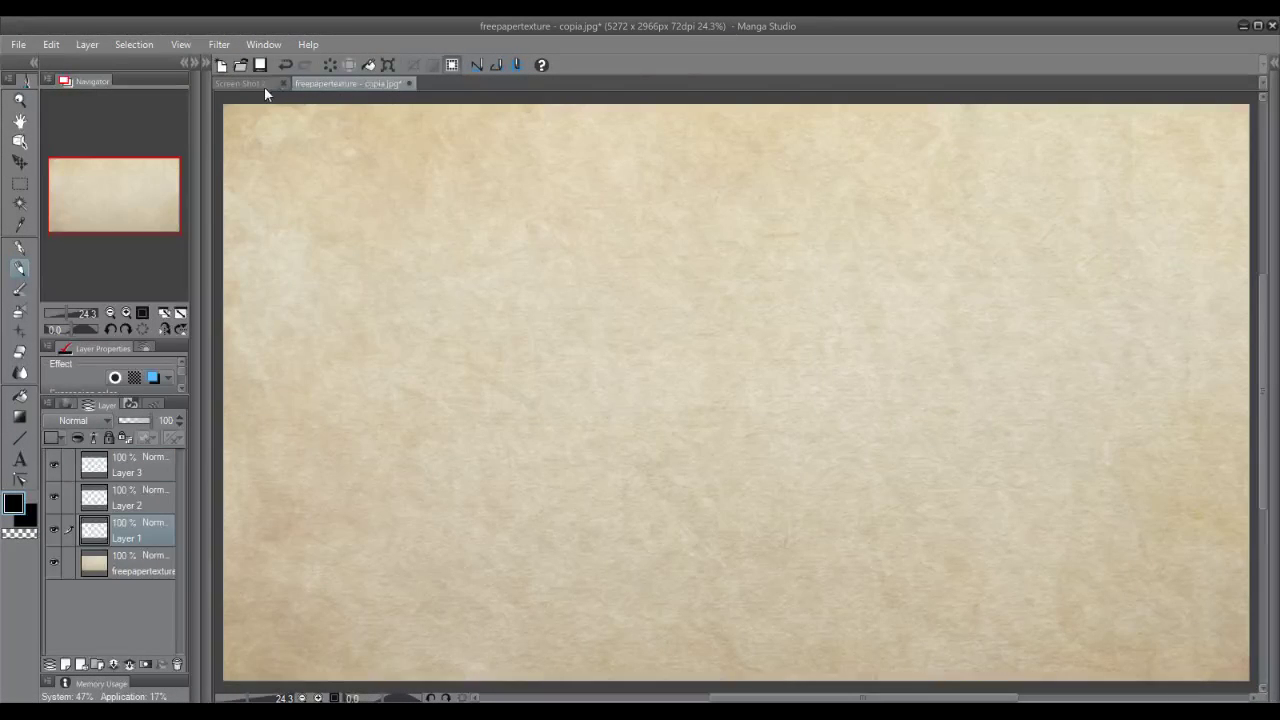
{"action": "left_click_drag", "start_coordinate": [233, 85], "coordinate": [373, 85]}
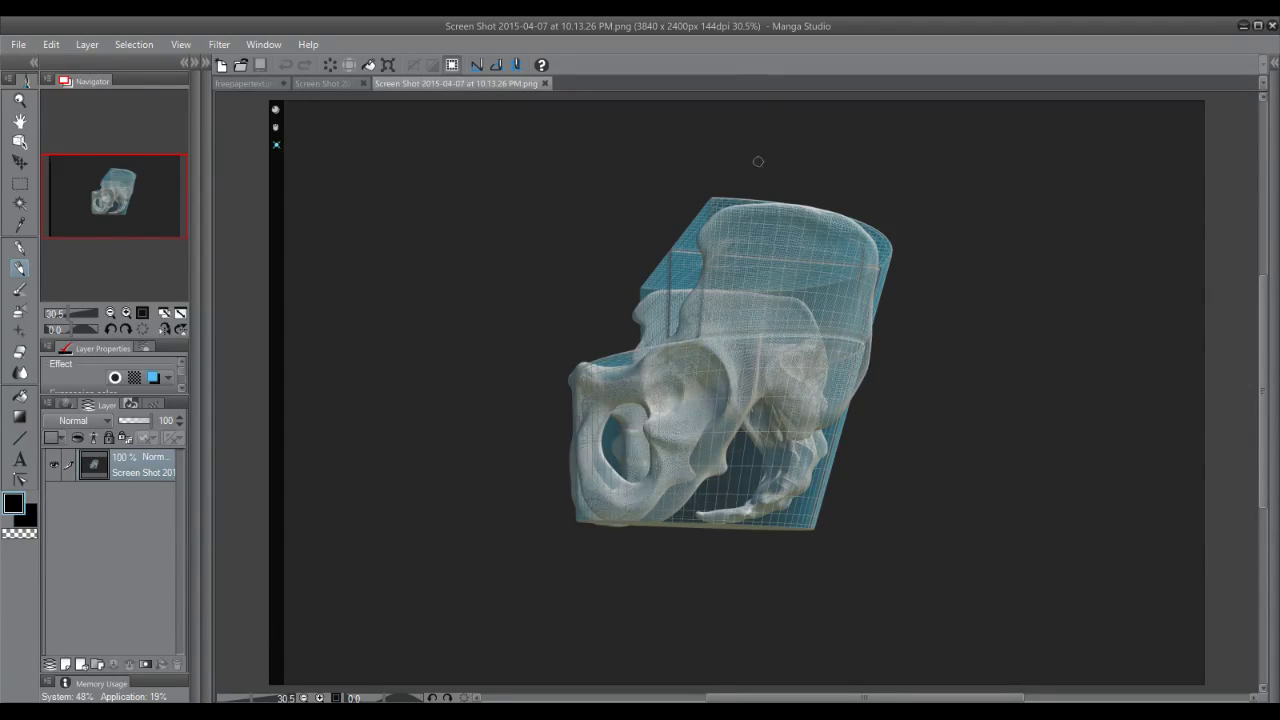
Trace the ledge and wall edges of the notch on the side-view pelvis screenshot
{"action": "left_click_drag", "start_coordinate": [714, 198], "coordinate": [694, 330]}
{"action": "key", "text": "ctrl+z"}
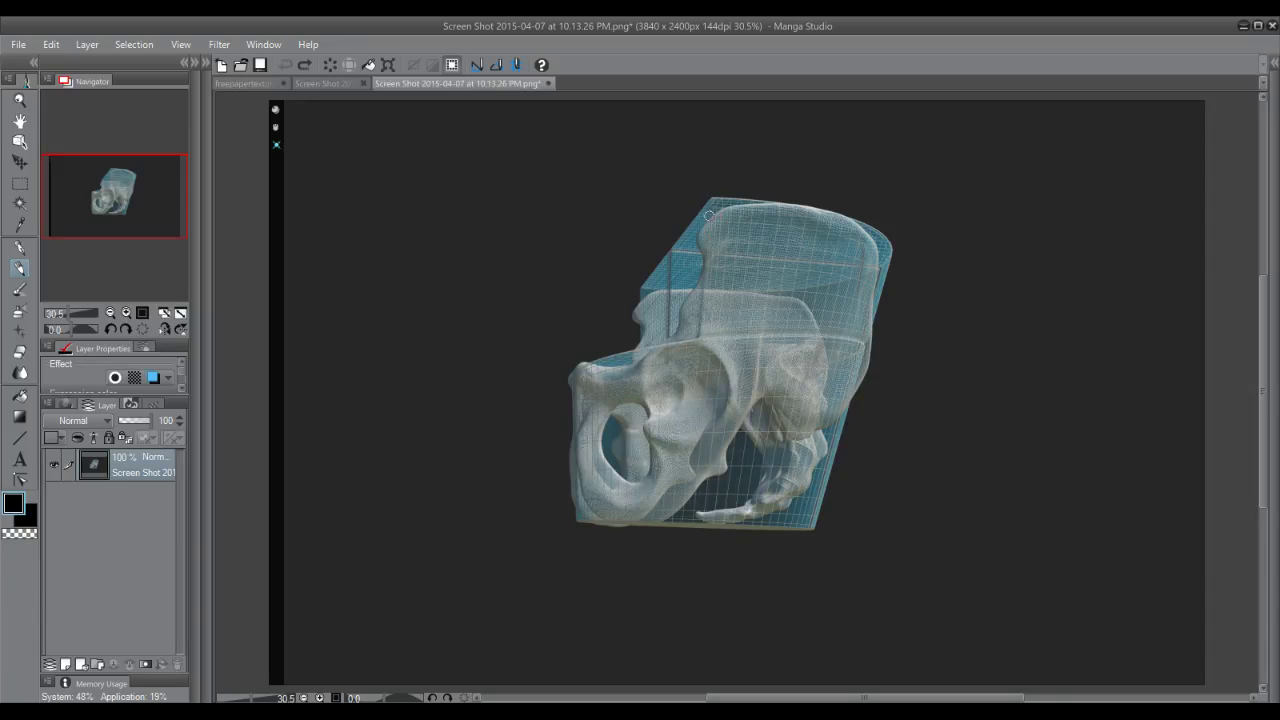
{"action": "mouse_move", "coordinate": [710, 197]}
{"action": "left_mouse_down"}
{"action": "mouse_move", "coordinate": [701, 338]}
{"action": "mouse_move", "coordinate": [577, 364]}
{"action": "mouse_move", "coordinate": [579, 375]}
{"action": "mouse_move", "coordinate": [638, 370]}
{"action": "mouse_move", "coordinate": [671, 361]}
{"action": "mouse_move", "coordinate": [676, 343]}
{"action": "mouse_move", "coordinate": [599, 362]}
{"action": "mouse_move", "coordinate": [645, 375]}
{"action": "left_mouse_up"}
{"action": "key", "text": "ctrl+z"}
{"action": "left_click_drag", "start_coordinate": [642, 280], "coordinate": [642, 367]}
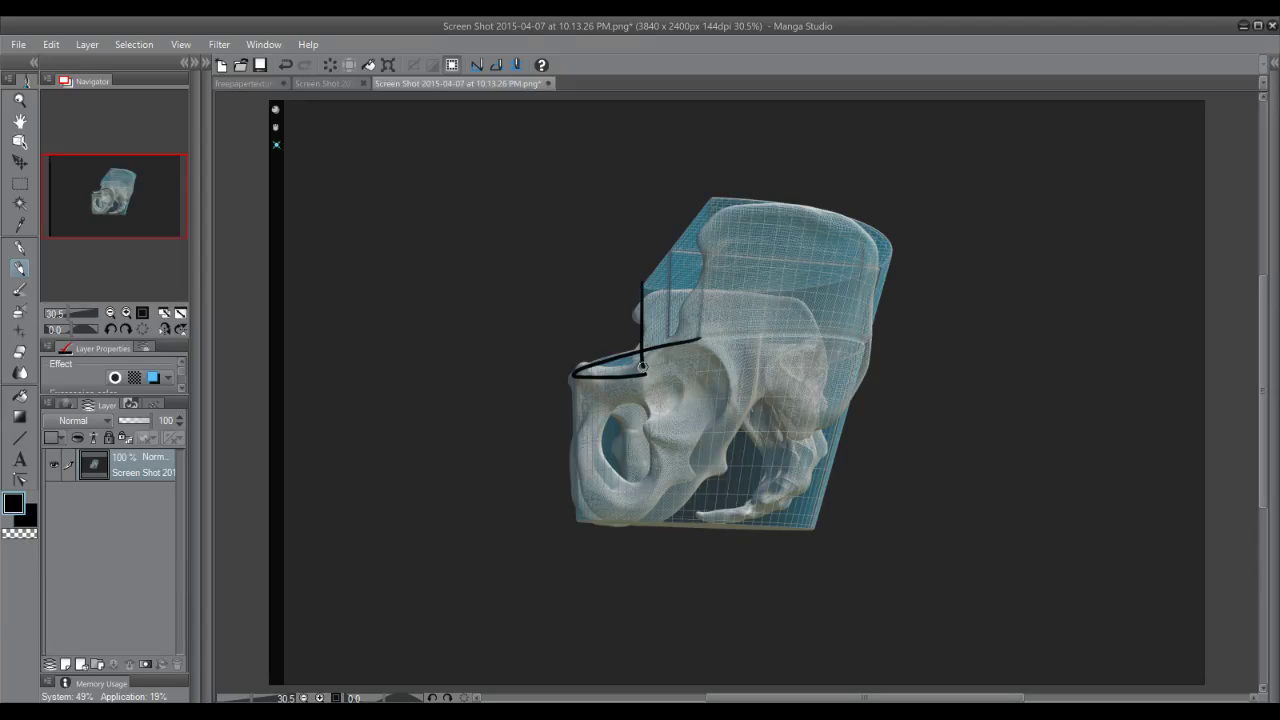
{"action": "mouse_move", "coordinate": [715, 205]}
{"action": "left_mouse_down"}
{"action": "mouse_move", "coordinate": [702, 331]}
{"action": "mouse_move", "coordinate": [645, 362]}
{"action": "mouse_move", "coordinate": [690, 339]}
{"action": "left_mouse_up"}
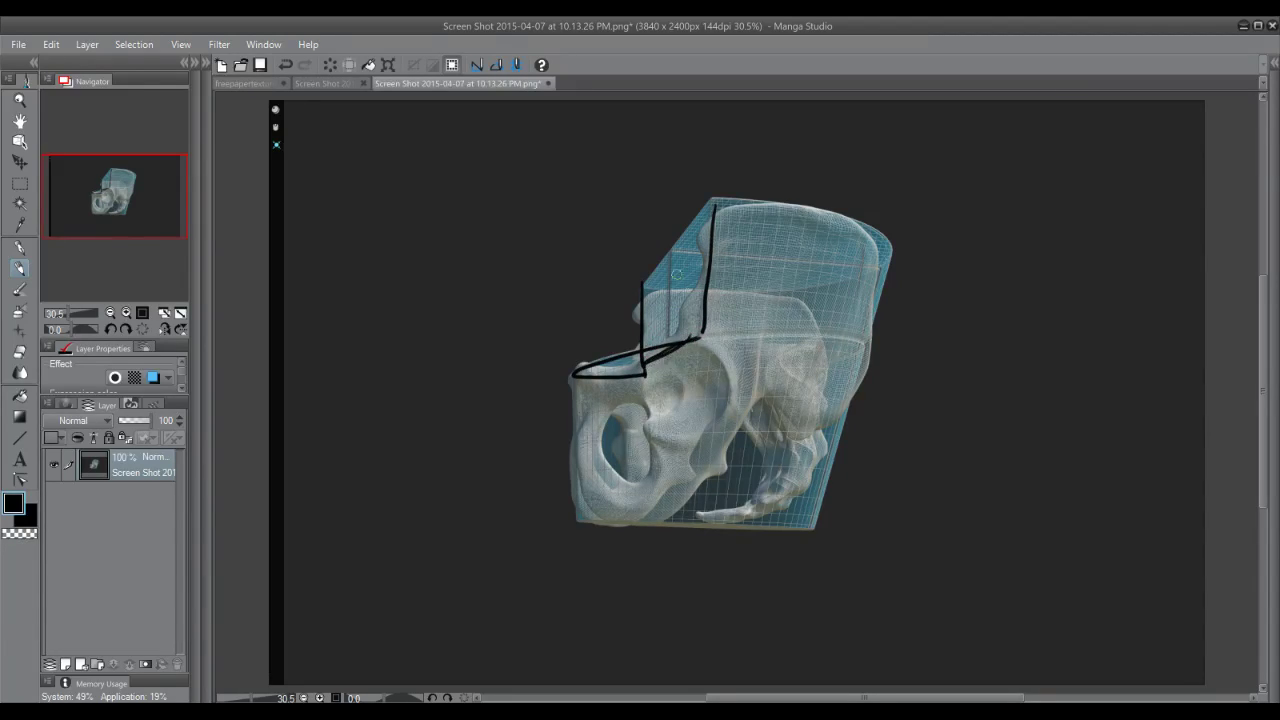
{"action": "left_click_drag", "start_coordinate": [643, 276], "coordinate": [714, 206]}
Trace the block's outer contour on the pelvis screenshot along its front side, base, upper rim and back edge
{"action": "left_click_drag", "start_coordinate": [577, 380], "coordinate": [584, 516]}
{"action": "key", "text": "ctrl+z"}
{"action": "mouse_move", "coordinate": [575, 380]}
{"action": "left_mouse_down"}
{"action": "mouse_move", "coordinate": [578, 511]}
{"action": "mouse_move", "coordinate": [658, 525]}
{"action": "left_mouse_up"}
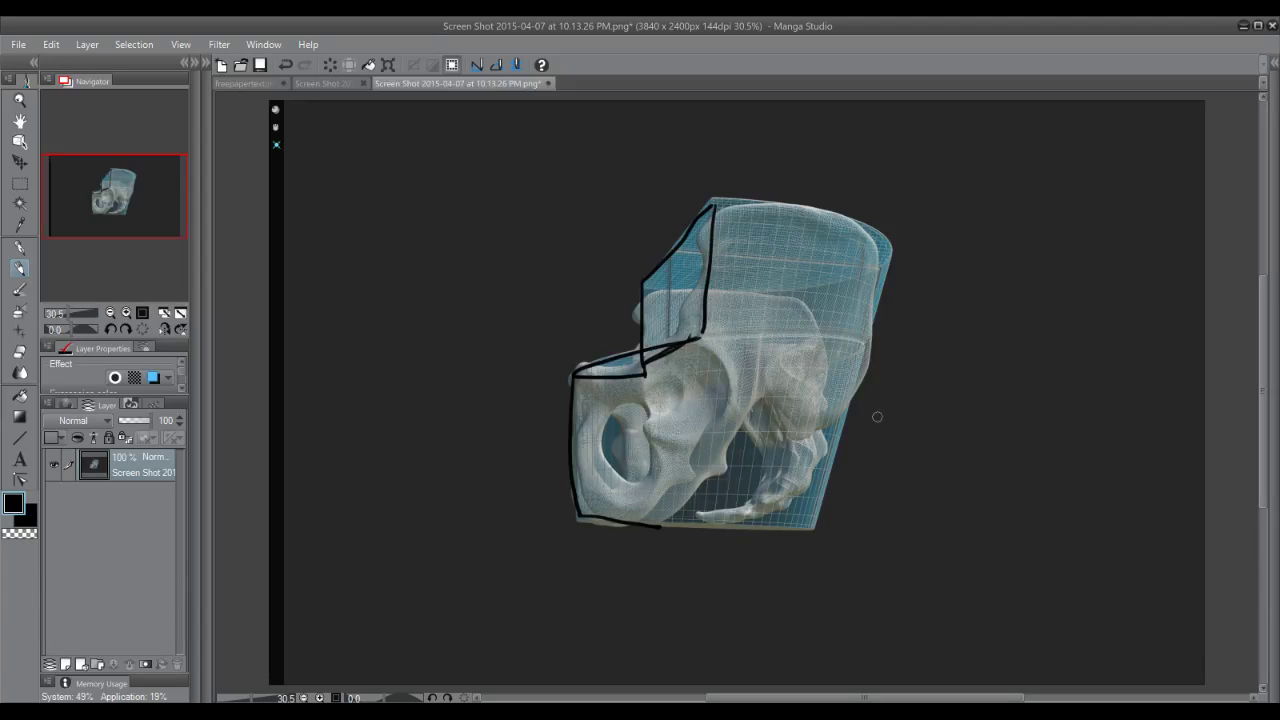
{"action": "left_click_drag", "start_coordinate": [715, 202], "coordinate": [846, 228]}
{"action": "key", "text": "ctrl+z"}
{"action": "left_click_drag", "start_coordinate": [714, 203], "coordinate": [862, 222]}
{"action": "left_click_drag", "start_coordinate": [862, 223], "coordinate": [869, 343]}
{"action": "key", "text": "ctrl+z"}
{"action": "mouse_move", "coordinate": [858, 220]}
{"action": "left_mouse_down"}
{"action": "mouse_move", "coordinate": [893, 255]}
{"action": "mouse_move", "coordinate": [855, 378]}
{"action": "left_mouse_up"}
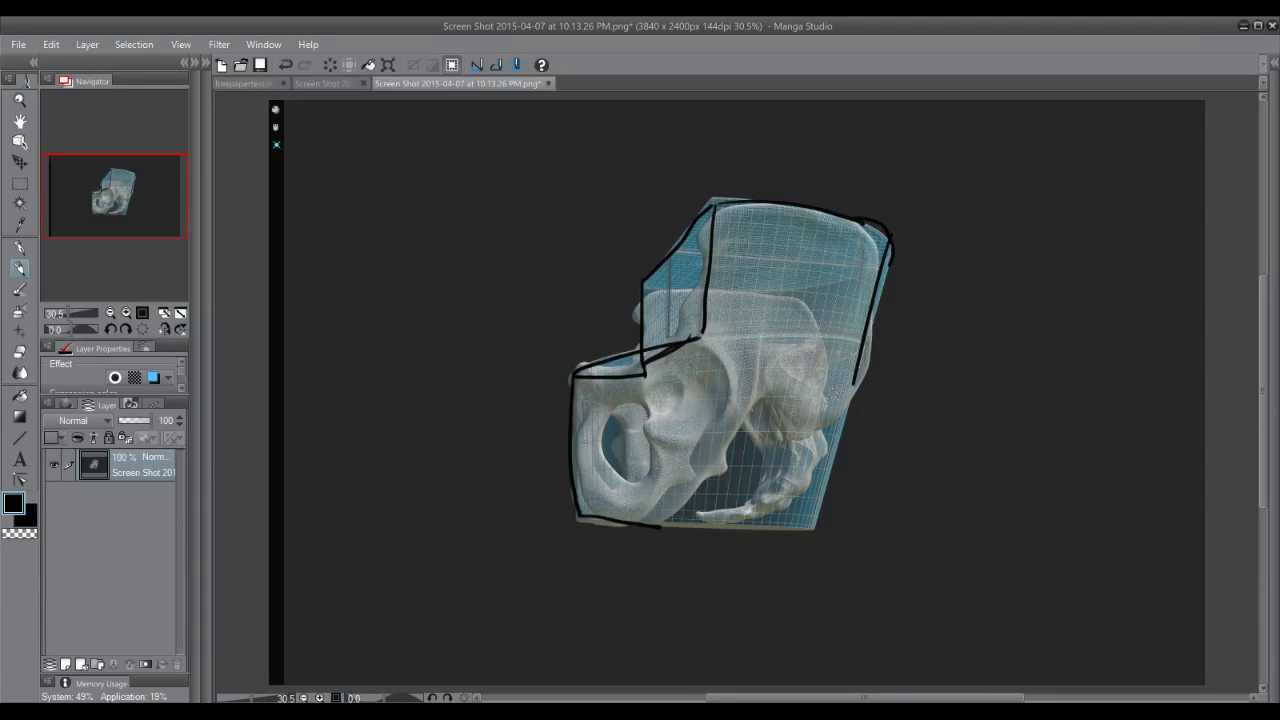
Trace the two curves of the sacrum and tailbone, and undo the tracing lines on the screenshot
{"action": "mouse_move", "coordinate": [759, 417]}
{"action": "left_mouse_down"}
{"action": "mouse_move", "coordinate": [749, 499]}
{"action": "mouse_move", "coordinate": [710, 516]}
{"action": "mouse_move", "coordinate": [783, 499]}
{"action": "mouse_move", "coordinate": [818, 442]}
{"action": "left_mouse_up"}
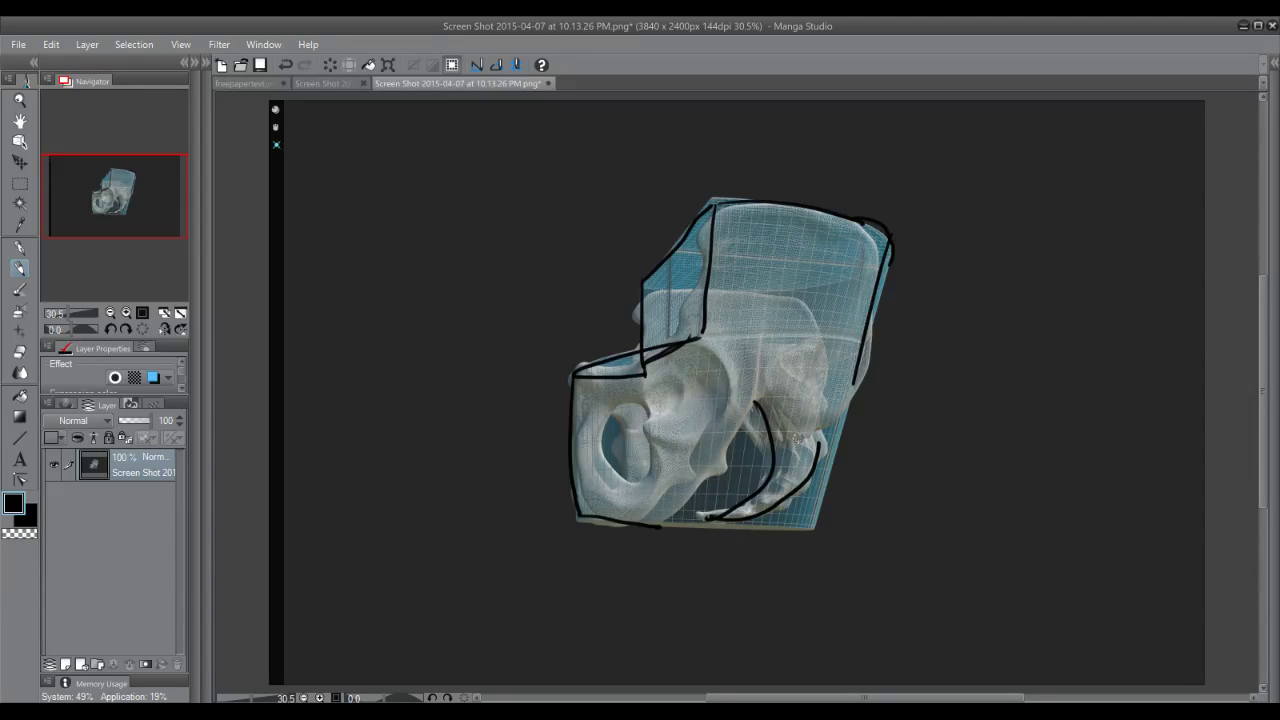
{"action": "key", "text": "ctrl+z"}
{"action": "key", "text": "ctrl+z"}
{"action": "key", "text": "ctrl+z"}
{"action": "key", "text": "ctrl+z"}
{"action": "key", "text": "ctrl+z"}
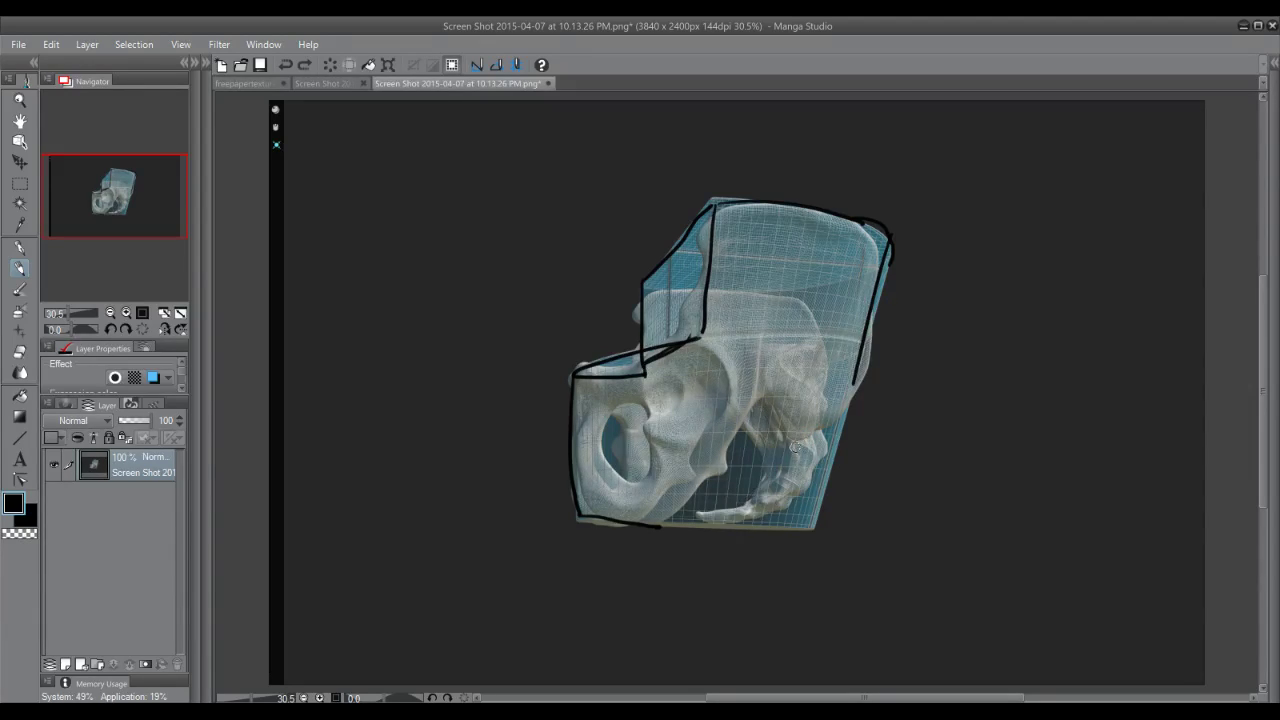
{"action": "key", "text": "ctrl+z"}
{"action": "key", "text": "ctrl+z"}
{"action": "key", "text": "ctrl+z"}
{"action": "key", "text": "ctrl+z"}
{"action": "key", "text": "ctrl+z"}
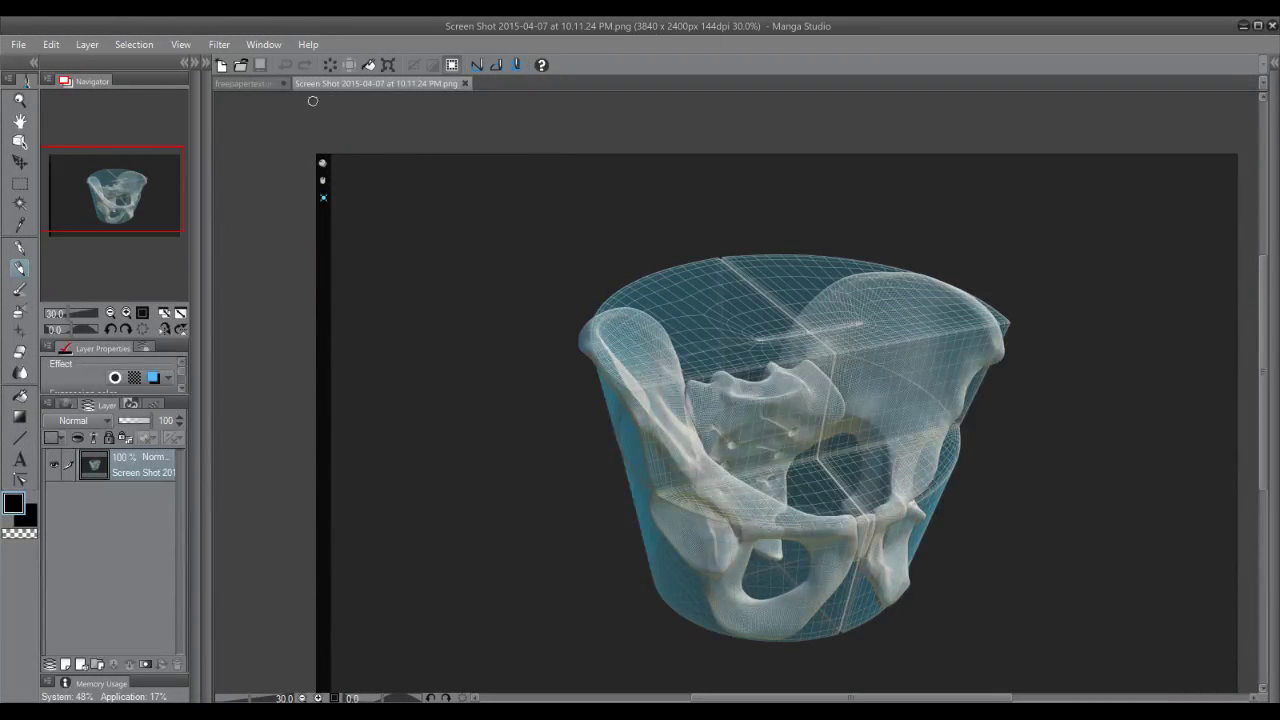
Return to the freepapertexture - copia.jpg document and draw a tilted ellipse with a slanted centre line descending from it
{"action": "left_click", "coordinate": [250, 85]}
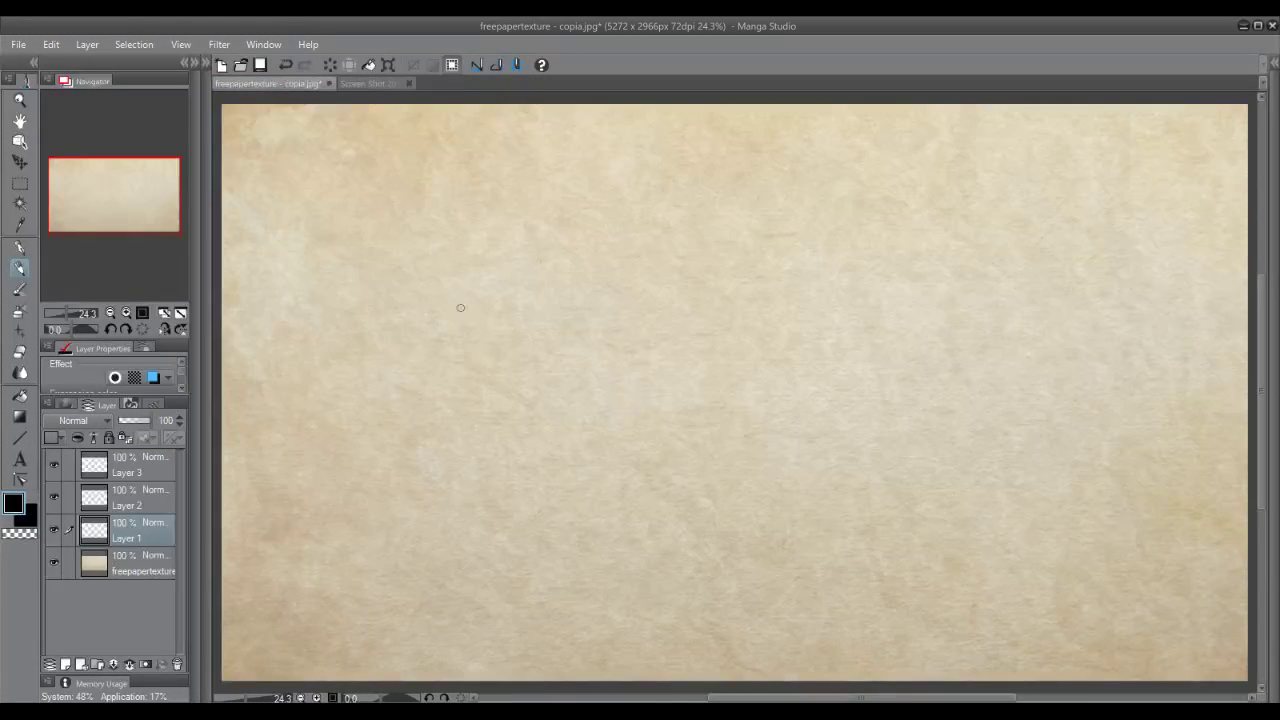
{"action": "mouse_move", "coordinate": [447, 260]}
{"action": "left_mouse_down"}
{"action": "mouse_move", "coordinate": [495, 344]}
{"action": "mouse_move", "coordinate": [506, 284]}
{"action": "left_mouse_up"}
{"action": "key", "text": "ctrl+z"}
{"action": "key", "text": "ctrl+z"}
{"action": "left_click_drag", "start_coordinate": [475, 298], "coordinate": [430, 447]}
{"action": "key", "text": "ctrl+z"}
{"action": "left_click_drag", "start_coordinate": [474, 299], "coordinate": [430, 447]}
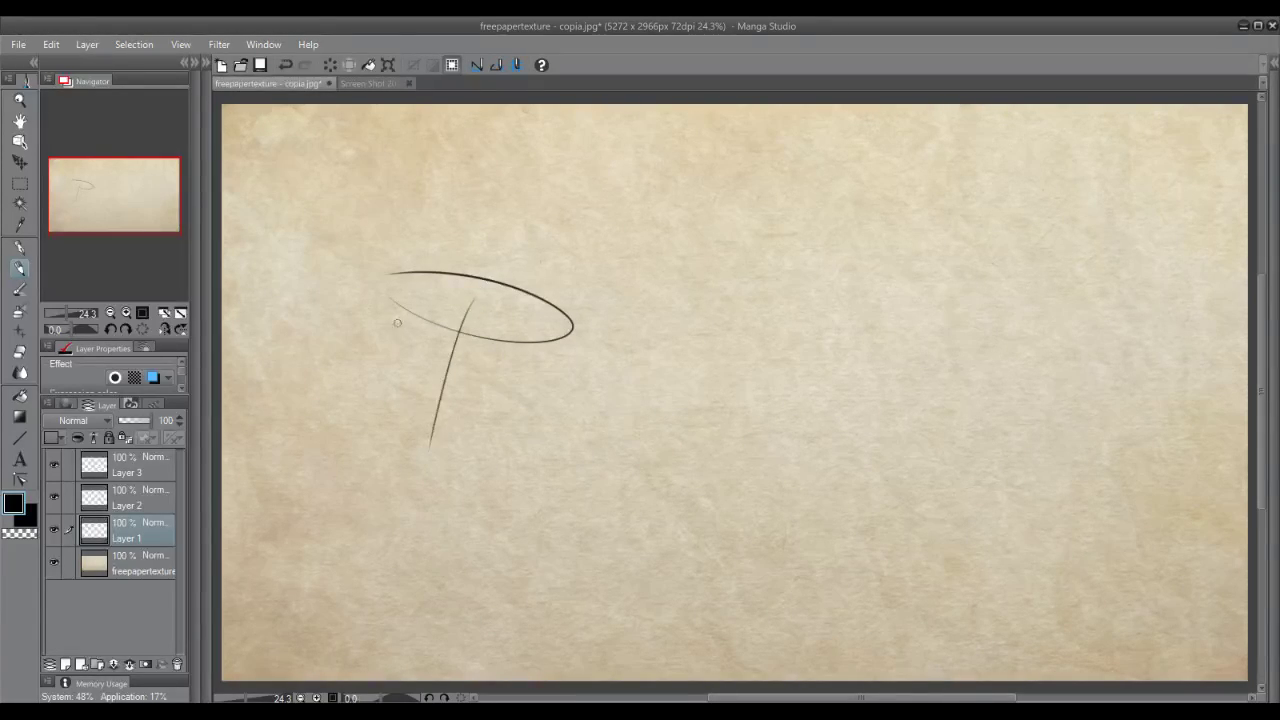
{"action": "left_click_drag", "start_coordinate": [382, 297], "coordinate": [390, 432]}
{"action": "left_click_drag", "start_coordinate": [563, 335], "coordinate": [480, 456]}
{"action": "key", "text": "ctrl+z"}
{"action": "left_click_drag", "start_coordinate": [573, 327], "coordinate": [500, 462]}
{"action": "key", "text": "ctrl+z"}
{"action": "key", "text": "ctrl+z"}
{"action": "left_click_drag", "start_coordinate": [382, 288], "coordinate": [372, 438]}
{"action": "key", "text": "ctrl+z"}
{"action": "key", "text": "ctrl+z"}
{"action": "key", "text": "ctrl+z"}
Redraw the slanted centre line from the front of the ellipse down to the base
{"action": "left_click_drag", "start_coordinate": [476, 315], "coordinate": [452, 430]}
{"action": "key", "text": "ctrl+z"}
{"action": "left_click_drag", "start_coordinate": [477, 314], "coordinate": [427, 460]}
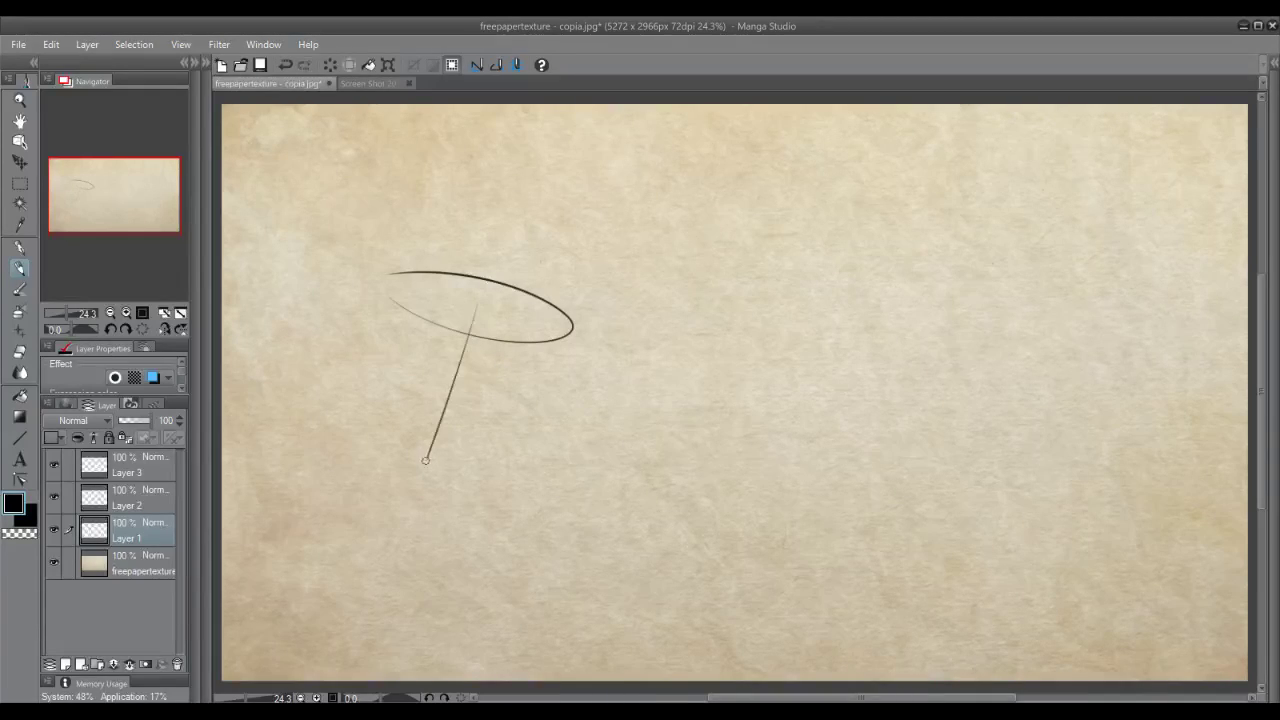
{"action": "left_click_drag", "start_coordinate": [385, 292], "coordinate": [381, 452]}
{"action": "left_click_drag", "start_coordinate": [566, 333], "coordinate": [484, 474]}
{"action": "left_click_drag", "start_coordinate": [546, 352], "coordinate": [493, 449]}
{"action": "key", "text": "ctrl+z"}
{"action": "key", "text": "ctrl+z"}
{"action": "key", "text": "ctrl+z"}
Draw the two tapering sides below the ellipse and close the cylinder with a curved base
{"action": "left_click_drag", "start_coordinate": [386, 290], "coordinate": [375, 434]}
{"action": "left_click_drag", "start_coordinate": [568, 336], "coordinate": [505, 429]}
{"action": "key", "text": "ctrl+z"}
{"action": "left_click_drag", "start_coordinate": [567, 333], "coordinate": [506, 437]}
{"action": "key", "text": "ctrl+z"}
{"action": "left_click_drag", "start_coordinate": [569, 330], "coordinate": [508, 447]}
{"action": "left_click_drag", "start_coordinate": [544, 376], "coordinate": [504, 448]}
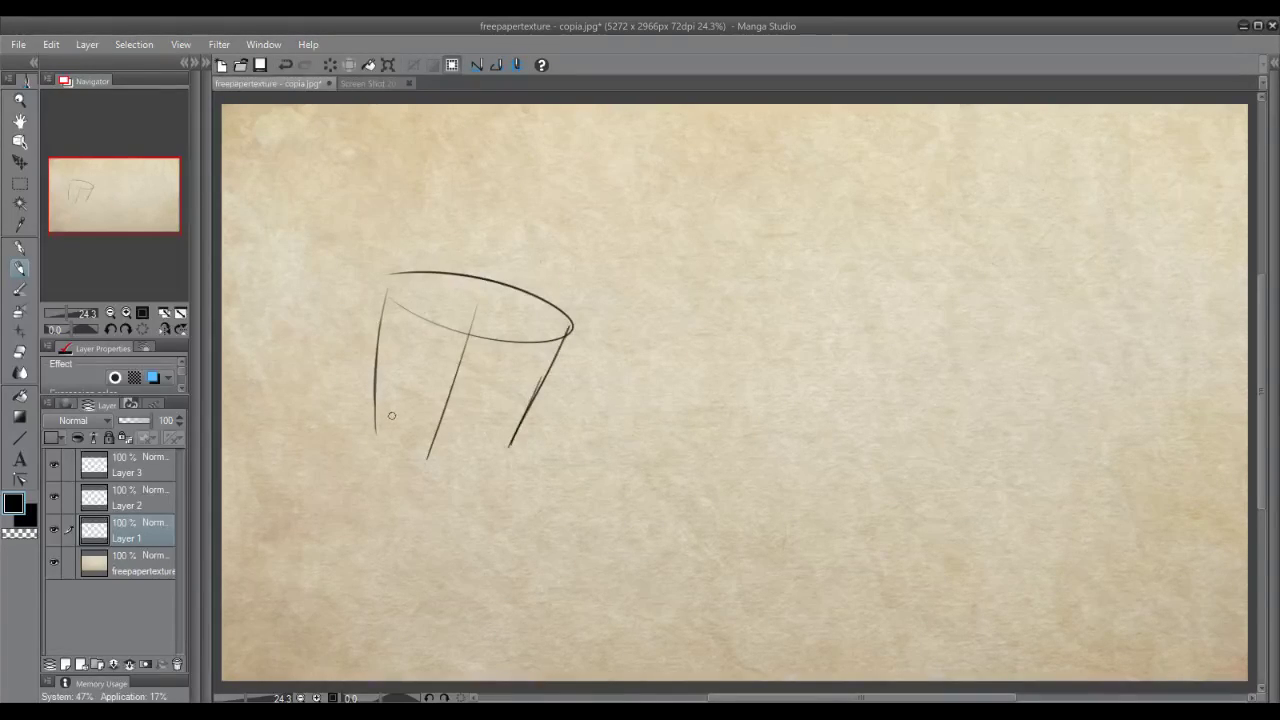
{"action": "mouse_move", "coordinate": [377, 428]}
{"action": "left_mouse_down"}
{"action": "mouse_move", "coordinate": [460, 462]}
{"action": "mouse_move", "coordinate": [512, 454]}
{"action": "mouse_move", "coordinate": [432, 446]}
{"action": "left_mouse_up"}
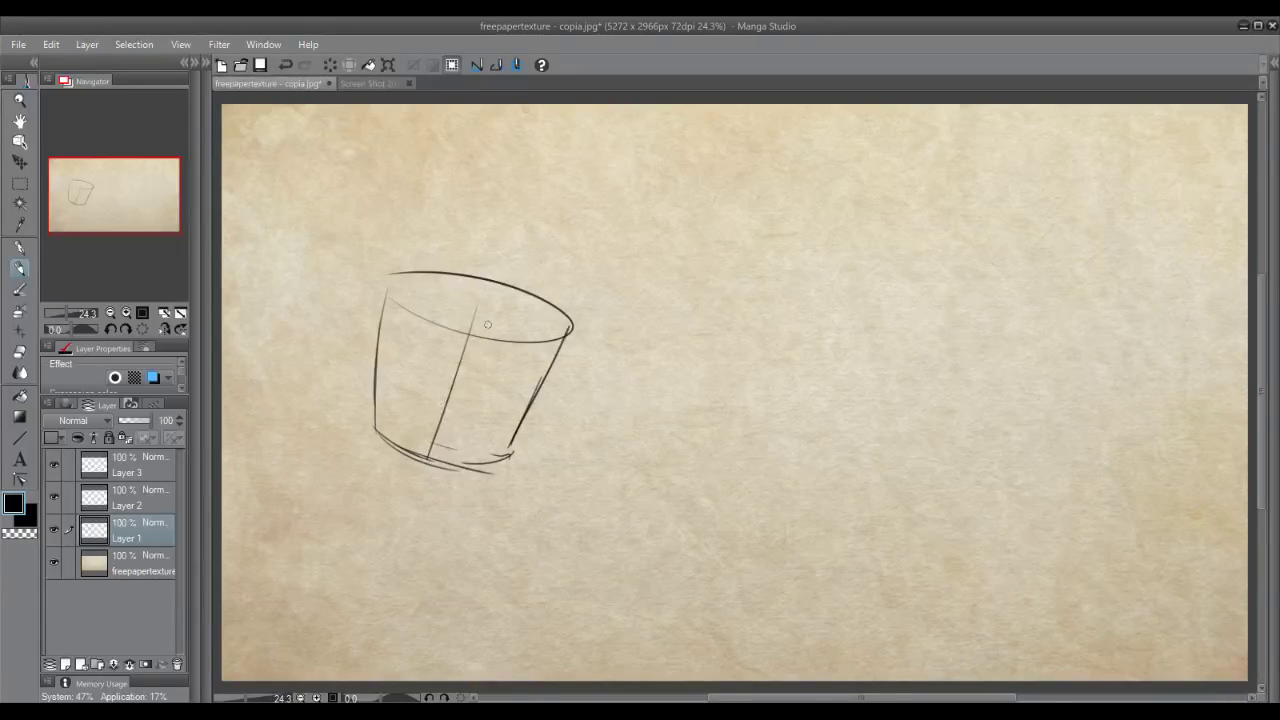
{"action": "left_click_drag", "start_coordinate": [510, 294], "coordinate": [486, 370]}
{"action": "key", "text": "ctrl+z"}
{"action": "left_click", "coordinate": [503, 374]}
{"action": "key", "text": "ctrl+z"}
{"action": "mouse_move", "coordinate": [515, 289]}
{"action": "left_mouse_down"}
{"action": "mouse_move", "coordinate": [494, 359]}
{"action": "mouse_move", "coordinate": [515, 376]}
{"action": "mouse_move", "coordinate": [540, 324]}
{"action": "left_mouse_up"}
{"action": "key", "text": "ctrl+z"}
{"action": "left_click_drag", "start_coordinate": [515, 375], "coordinate": [526, 343]}
{"action": "key", "text": "ctrl+z"}
{"action": "key", "text": "ctrl+z"}
{"action": "key", "text": "ctrl+z"}
Draw the wall and ledge of a notch cut into the front upper corner of the tapered cylinder
{"action": "left_click_drag", "start_coordinate": [510, 290], "coordinate": [487, 360]}
{"action": "left_click_drag", "start_coordinate": [495, 371], "coordinate": [510, 299]}
{"action": "mouse_move", "coordinate": [484, 364]}
{"action": "left_mouse_down"}
{"action": "mouse_move", "coordinate": [537, 381]}
{"action": "mouse_move", "coordinate": [495, 377]}
{"action": "mouse_move", "coordinate": [535, 384]}
{"action": "mouse_move", "coordinate": [499, 374]}
{"action": "mouse_move", "coordinate": [514, 369]}
{"action": "mouse_move", "coordinate": [527, 381]}
{"action": "mouse_move", "coordinate": [490, 368]}
{"action": "mouse_move", "coordinate": [540, 383]}
{"action": "mouse_move", "coordinate": [505, 455]}
{"action": "left_mouse_up"}
{"action": "key", "text": "ctrl+z"}
{"action": "key", "text": "ctrl+z"}
Darken the notched cylinder's back side and curved base with heavier outline strokes
{"action": "left_click_drag", "start_coordinate": [392, 273], "coordinate": [374, 357]}
{"action": "key", "text": "ctrl+z"}
{"action": "left_click_drag", "start_coordinate": [391, 274], "coordinate": [376, 398]}
{"action": "key", "text": "ctrl+z"}
{"action": "mouse_move", "coordinate": [387, 272]}
{"action": "left_mouse_down"}
{"action": "mouse_move", "coordinate": [370, 411]}
{"action": "mouse_move", "coordinate": [400, 457]}
{"action": "mouse_move", "coordinate": [512, 469]}
{"action": "left_mouse_up"}
{"action": "key", "text": "ctrl+z"}
{"action": "left_click_drag", "start_coordinate": [368, 424], "coordinate": [505, 465]}
{"action": "key", "text": "ctrl+z"}
{"action": "left_click_drag", "start_coordinate": [368, 424], "coordinate": [505, 465]}
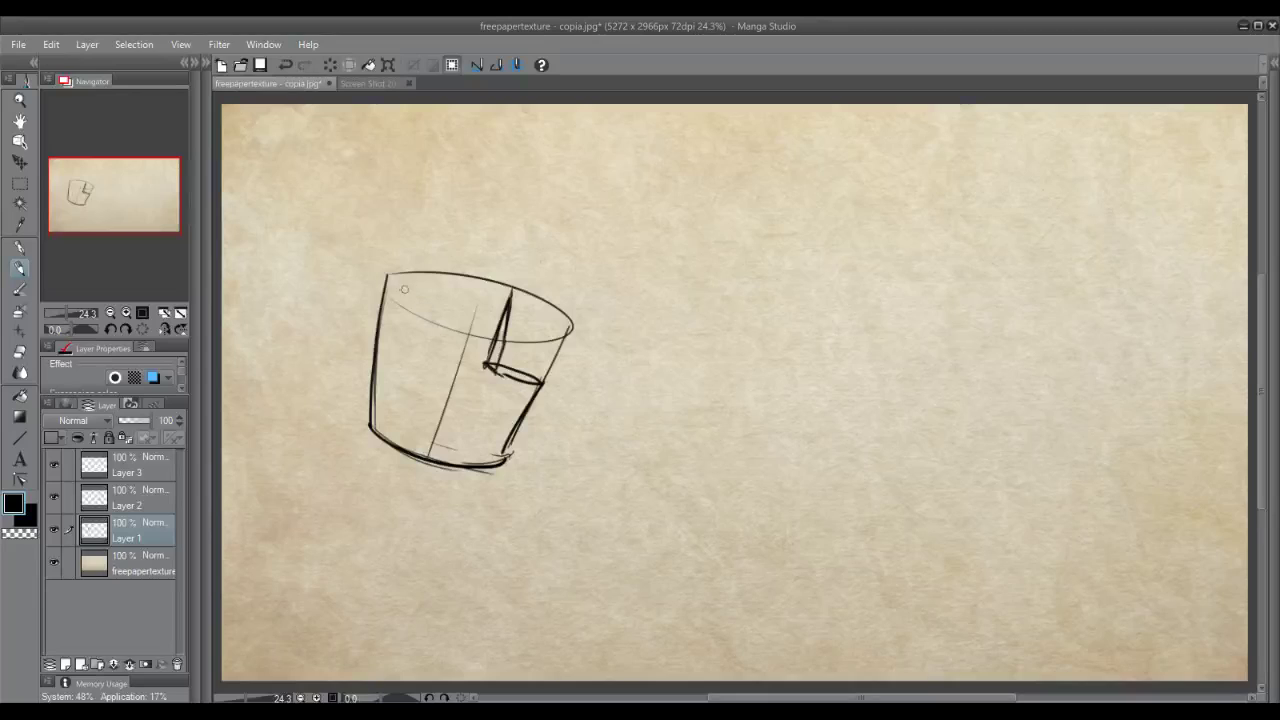
Darken the far rim of the notched cylinder from its back corner to the notch
{"action": "left_click_drag", "start_coordinate": [389, 274], "coordinate": [522, 302]}
{"action": "key", "text": "ctrl+z"}
{"action": "left_click_drag", "start_coordinate": [390, 275], "coordinate": [510, 298]}
{"action": "key", "text": "ctrl+z"}
{"action": "left_click_drag", "start_coordinate": [385, 274], "coordinate": [510, 290]}
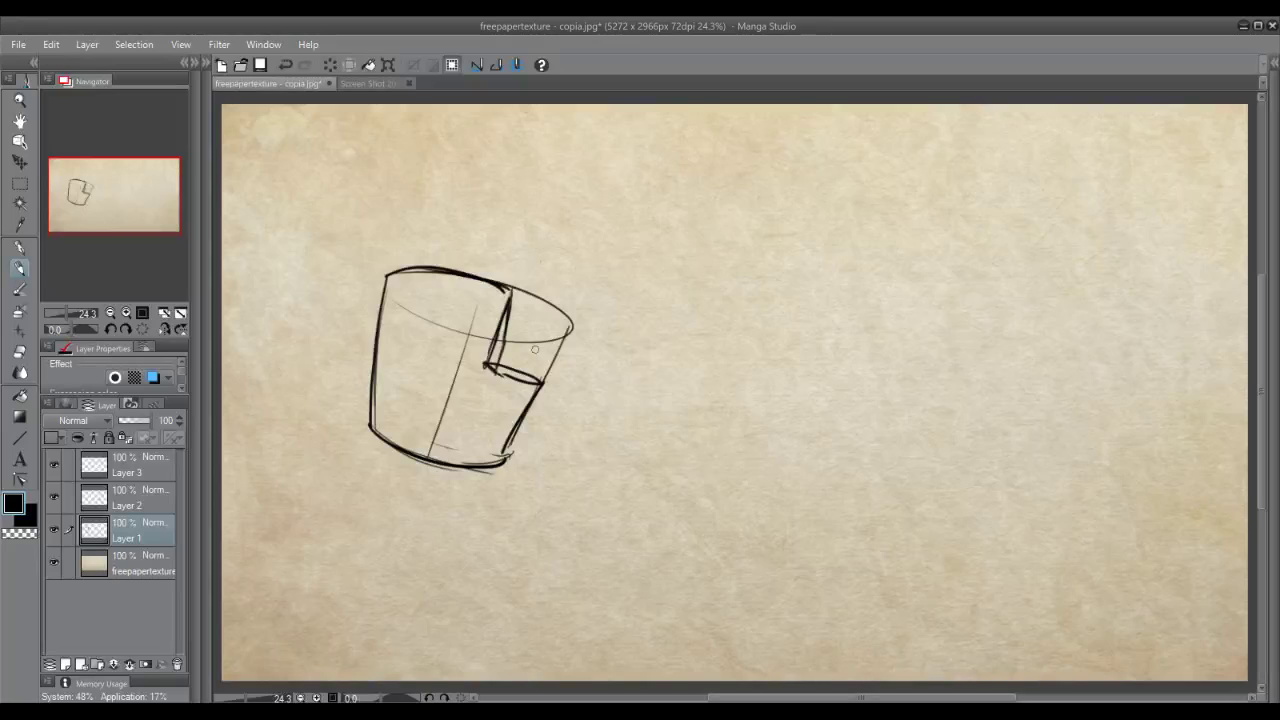
Shade the notch's wall and ledge with dark strokes and erase the cut-away corner beyond them
{"action": "mouse_move", "coordinate": [511, 321]}
{"action": "left_mouse_down"}
{"action": "mouse_move", "coordinate": [529, 282]}
{"action": "mouse_move", "coordinate": [517, 354]}
{"action": "mouse_move", "coordinate": [560, 281]}
{"action": "mouse_move", "coordinate": [558, 325]}
{"action": "left_mouse_up"}
{"action": "key", "text": "ctrl+z"}
{"action": "mouse_move", "coordinate": [512, 283]}
{"action": "left_mouse_down"}
{"action": "mouse_move", "coordinate": [488, 372]}
{"action": "mouse_move", "coordinate": [510, 336]}
{"action": "left_mouse_up"}
{"action": "key", "text": "ctrl+z"}
{"action": "left_click_drag", "start_coordinate": [513, 285], "coordinate": [497, 369]}
{"action": "mouse_move", "coordinate": [508, 314]}
{"action": "left_mouse_down"}
{"action": "mouse_move", "coordinate": [508, 362]}
{"action": "mouse_move", "coordinate": [538, 384]}
{"action": "left_mouse_up"}
{"action": "left_click_drag", "start_coordinate": [500, 364], "coordinate": [540, 386]}
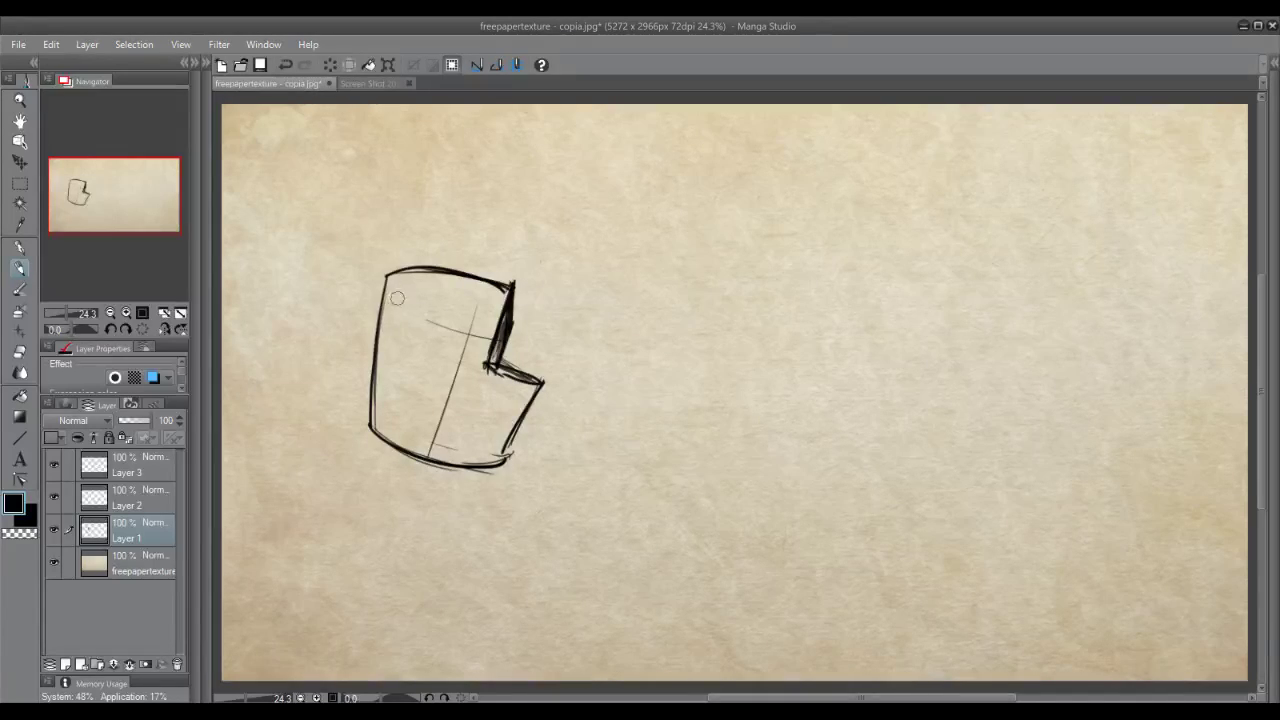
Erase the inner centre line, repair the gap in the base outline, and darken the notch's ledge
{"action": "mouse_move", "coordinate": [465, 310]}
{"action": "left_mouse_down"}
{"action": "mouse_move", "coordinate": [466, 359]}
{"action": "mouse_move", "coordinate": [488, 322]}
{"action": "mouse_move", "coordinate": [459, 366]}
{"action": "mouse_move", "coordinate": [464, 348]}
{"action": "mouse_move", "coordinate": [437, 460]}
{"action": "left_mouse_up"}
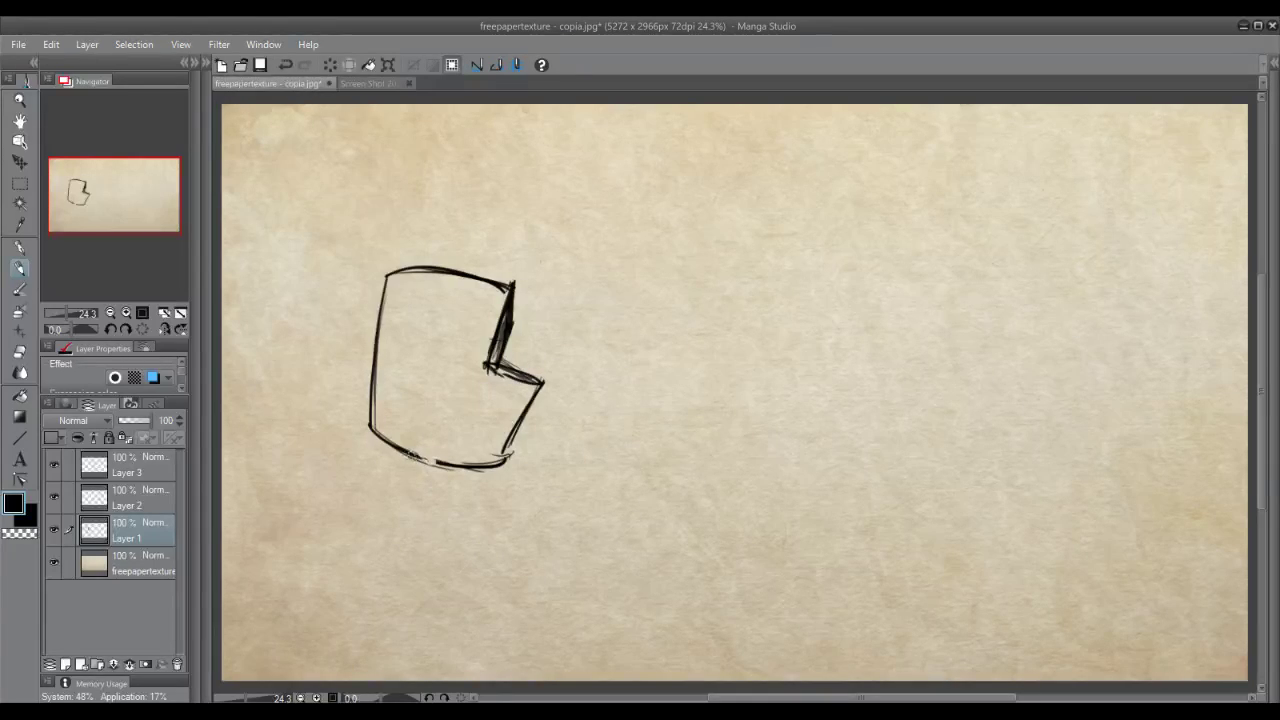
{"action": "left_click_drag", "start_coordinate": [419, 455], "coordinate": [439, 462]}
{"action": "left_click_drag", "start_coordinate": [500, 365], "coordinate": [526, 380]}
Draw a second, smaller tilted ellipse beside the first form, with a slanted centre line and two tapering sides
{"action": "mouse_move", "coordinate": [748, 321]}
{"action": "left_mouse_down"}
{"action": "mouse_move", "coordinate": [687, 326]}
{"action": "mouse_move", "coordinate": [700, 452]}
{"action": "left_mouse_up"}
{"action": "key", "text": "ctrl+z"}
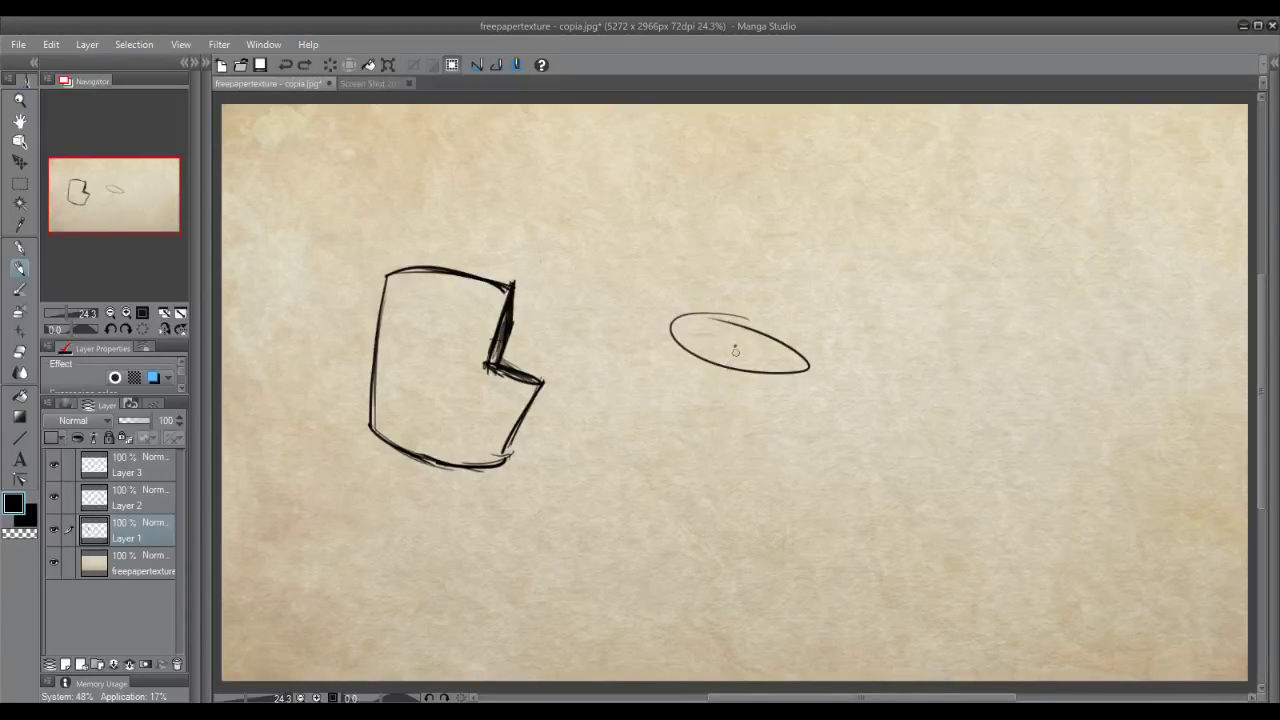
{"action": "left_click_drag", "start_coordinate": [734, 348], "coordinate": [704, 438]}
{"action": "key", "text": "ctrl+z"}
{"action": "left_click_drag", "start_coordinate": [735, 346], "coordinate": [711, 437]}
{"action": "left_click_drag", "start_coordinate": [668, 351], "coordinate": [672, 420]}
{"action": "left_click_drag", "start_coordinate": [803, 376], "coordinate": [762, 446]}
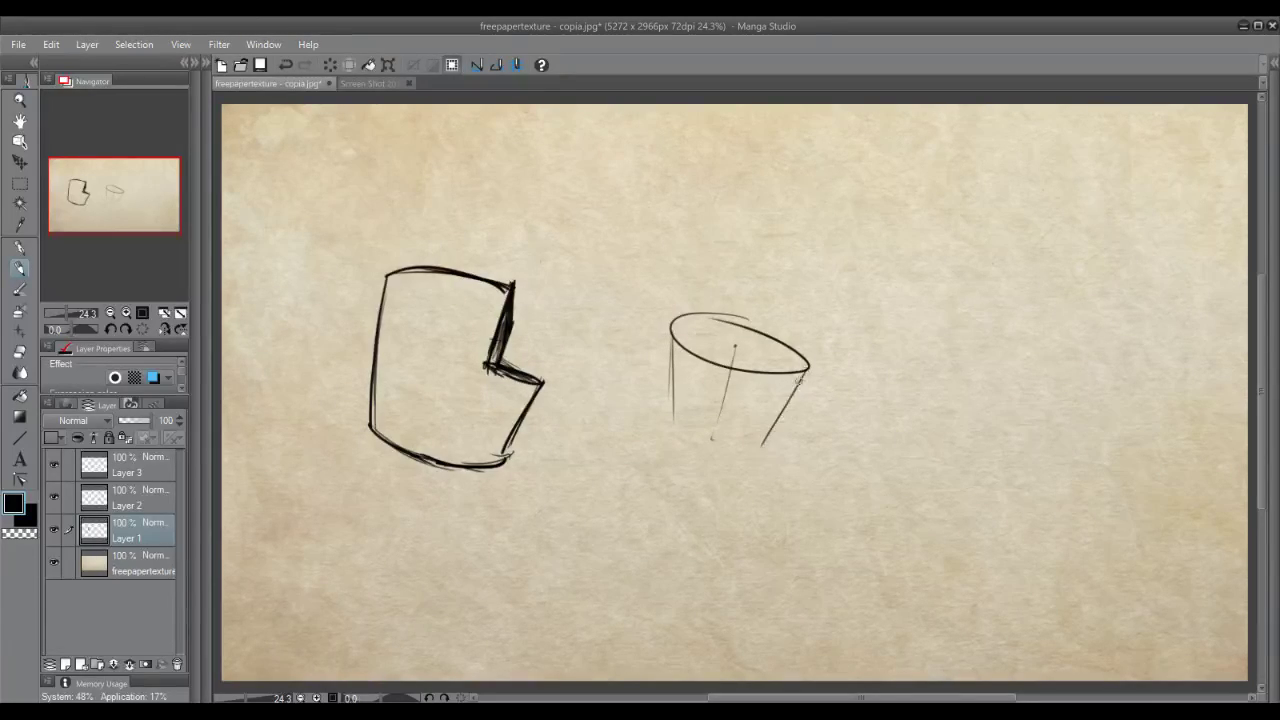
Close the small cylinder with a curved base and sketch a notch into its upper corner
{"action": "mouse_move", "coordinate": [678, 427]}
{"action": "left_mouse_down"}
{"action": "mouse_move", "coordinate": [706, 452]}
{"action": "mouse_move", "coordinate": [682, 436]}
{"action": "mouse_move", "coordinate": [766, 444]}
{"action": "left_mouse_up"}
{"action": "mouse_move", "coordinate": [752, 368]}
{"action": "left_mouse_down"}
{"action": "mouse_move", "coordinate": [778, 347]}
{"action": "mouse_move", "coordinate": [735, 413]}
{"action": "mouse_move", "coordinate": [764, 384]}
{"action": "mouse_move", "coordinate": [741, 411]}
{"action": "mouse_move", "coordinate": [786, 406]}
{"action": "mouse_move", "coordinate": [760, 362]}
{"action": "mouse_move", "coordinate": [782, 346]}
{"action": "mouse_move", "coordinate": [738, 414]}
{"action": "mouse_move", "coordinate": [781, 411]}
{"action": "mouse_move", "coordinate": [760, 446]}
{"action": "left_mouse_up"}
{"action": "left_click_drag", "start_coordinate": [673, 334], "coordinate": [708, 319]}
{"action": "mouse_move", "coordinate": [781, 347]}
{"action": "left_mouse_down"}
{"action": "mouse_move", "coordinate": [698, 317]}
{"action": "mouse_move", "coordinate": [664, 410]}
{"action": "left_mouse_up"}
Darken the small cylinder's outer side and curved base with heavier strokes
{"action": "left_click_drag", "start_coordinate": [674, 340], "coordinate": [675, 438]}
{"action": "key", "text": "ctrl+z"}
{"action": "key", "text": "ctrl+z"}
{"action": "left_click_drag", "start_coordinate": [673, 330], "coordinate": [670, 430]}
{"action": "key", "text": "ctrl+z"}
{"action": "left_click_drag", "start_coordinate": [674, 333], "coordinate": [670, 420]}
{"action": "key", "text": "ctrl+z"}
{"action": "mouse_move", "coordinate": [673, 328]}
{"action": "left_mouse_down"}
{"action": "mouse_move", "coordinate": [683, 438]}
{"action": "mouse_move", "coordinate": [758, 450]}
{"action": "left_mouse_up"}
{"action": "key", "text": "ctrl+z"}
{"action": "left_click_drag", "start_coordinate": [672, 422], "coordinate": [768, 448]}
{"action": "key", "text": "ctrl+z"}
{"action": "mouse_move", "coordinate": [673, 423]}
{"action": "left_mouse_down"}
{"action": "mouse_move", "coordinate": [721, 454]}
{"action": "mouse_move", "coordinate": [774, 436]}
{"action": "mouse_move", "coordinate": [757, 416]}
{"action": "left_mouse_up"}
Hatch the notch's ledge on the small cylinder and undo the stray strokes
{"action": "left_click_drag", "start_coordinate": [747, 411], "coordinate": [770, 412]}
{"action": "left_click_drag", "start_coordinate": [756, 403], "coordinate": [780, 405]}
{"action": "mouse_move", "coordinate": [758, 394]}
{"action": "left_mouse_down"}
{"action": "mouse_move", "coordinate": [777, 399]}
{"action": "mouse_move", "coordinate": [762, 366]}
{"action": "mouse_move", "coordinate": [774, 356]}
{"action": "mouse_move", "coordinate": [706, 366]}
{"action": "mouse_move", "coordinate": [748, 352]}
{"action": "mouse_move", "coordinate": [688, 320]}
{"action": "mouse_move", "coordinate": [757, 361]}
{"action": "left_mouse_up"}
{"action": "key", "text": "ctrl+z"}
{"action": "key", "text": "ctrl+z"}
{"action": "key", "text": "ctrl+z"}
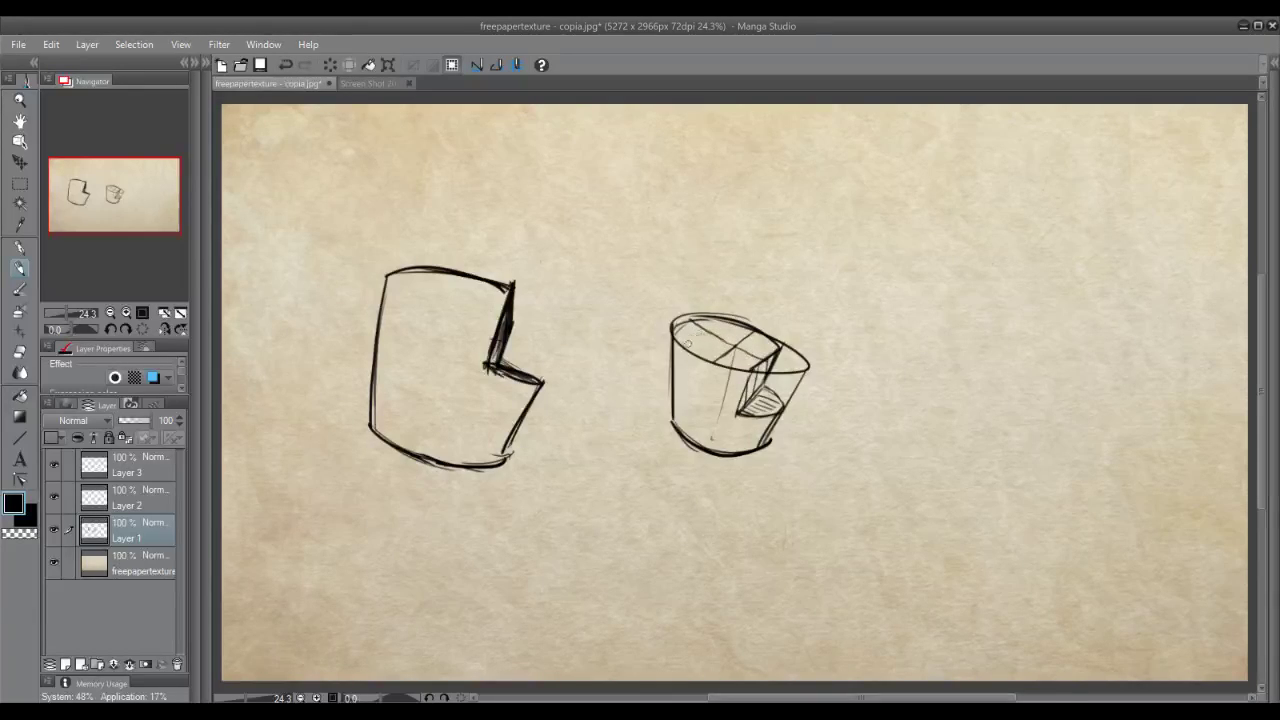
Draw guide lines across the small cylinder's top and down its side for a flat side cut
{"action": "mouse_move", "coordinate": [686, 343]}
{"action": "left_mouse_down"}
{"action": "mouse_move", "coordinate": [722, 318]}
{"action": "mouse_move", "coordinate": [735, 342]}
{"action": "left_mouse_up"}
{"action": "mouse_move", "coordinate": [719, 322]}
{"action": "left_mouse_down"}
{"action": "mouse_move", "coordinate": [686, 416]}
{"action": "mouse_move", "coordinate": [754, 438]}
{"action": "mouse_move", "coordinate": [706, 411]}
{"action": "left_mouse_up"}
{"action": "key", "text": "ctrl+z"}
{"action": "left_click_drag", "start_coordinate": [724, 322], "coordinate": [693, 410]}
{"action": "key", "text": "ctrl+z"}
{"action": "left_click_drag", "start_coordinate": [685, 347], "coordinate": [671, 431]}
{"action": "key", "text": "ctrl+z"}
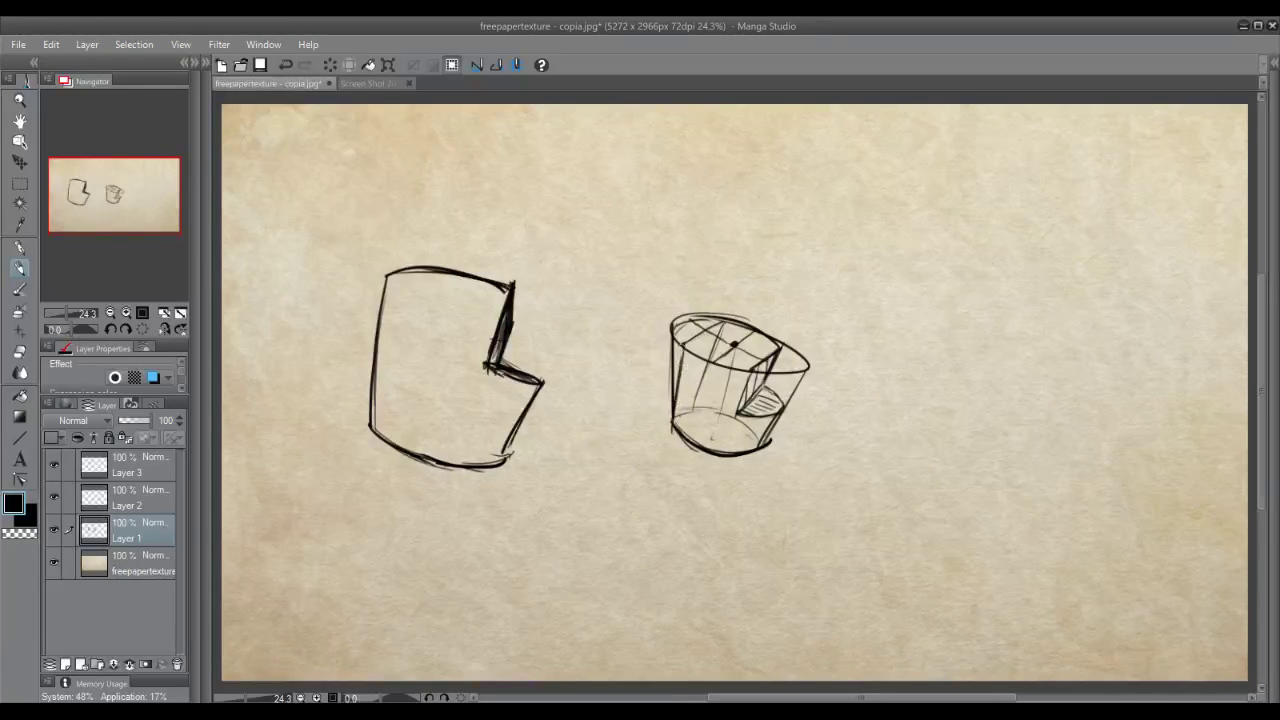
Erase the rim and corner outside the cuts on the small form, and darken the edges of its four-sided top
{"action": "left_click_drag", "start_coordinate": [697, 317], "coordinate": [682, 338]}
{"action": "left_click_drag", "start_coordinate": [716, 311], "coordinate": [650, 332]}
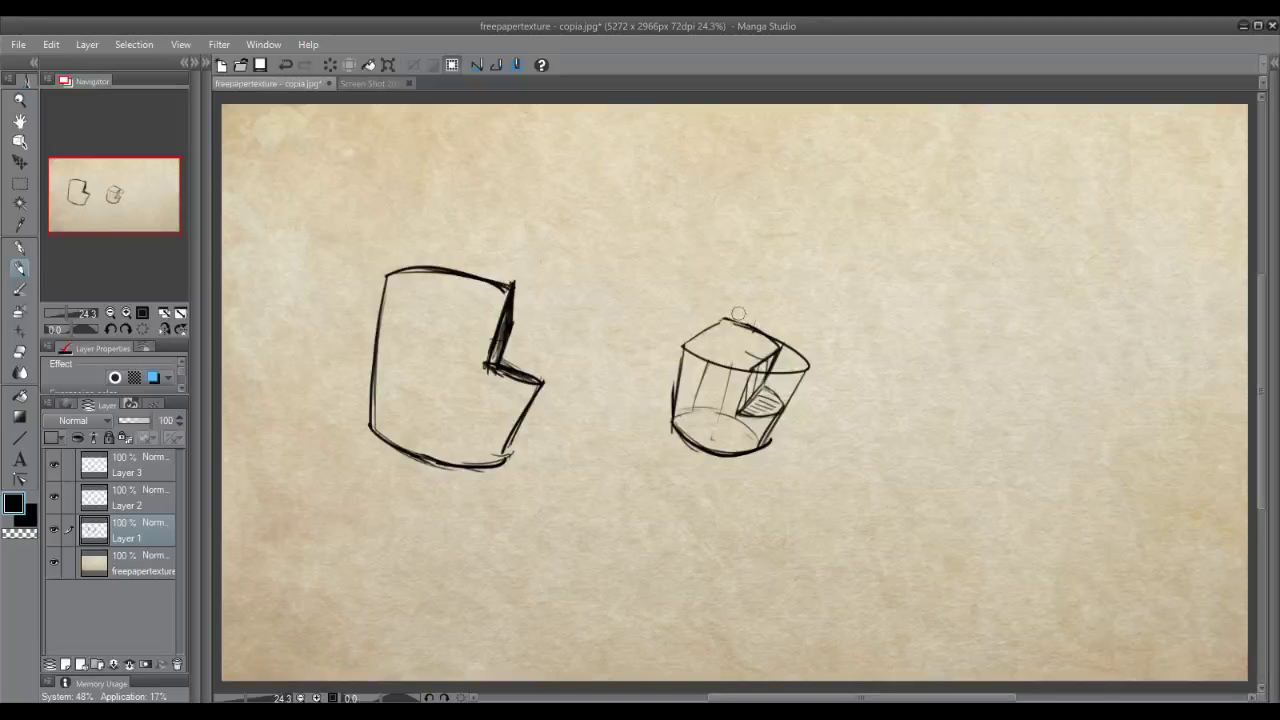
{"action": "mouse_move", "coordinate": [765, 374]}
{"action": "left_mouse_down"}
{"action": "mouse_move", "coordinate": [791, 369]}
{"action": "mouse_move", "coordinate": [797, 395]}
{"action": "mouse_move", "coordinate": [808, 352]}
{"action": "mouse_move", "coordinate": [795, 340]}
{"action": "left_mouse_up"}
{"action": "left_click_drag", "start_coordinate": [746, 366], "coordinate": [687, 343]}
{"action": "key", "text": "ctrl+z"}
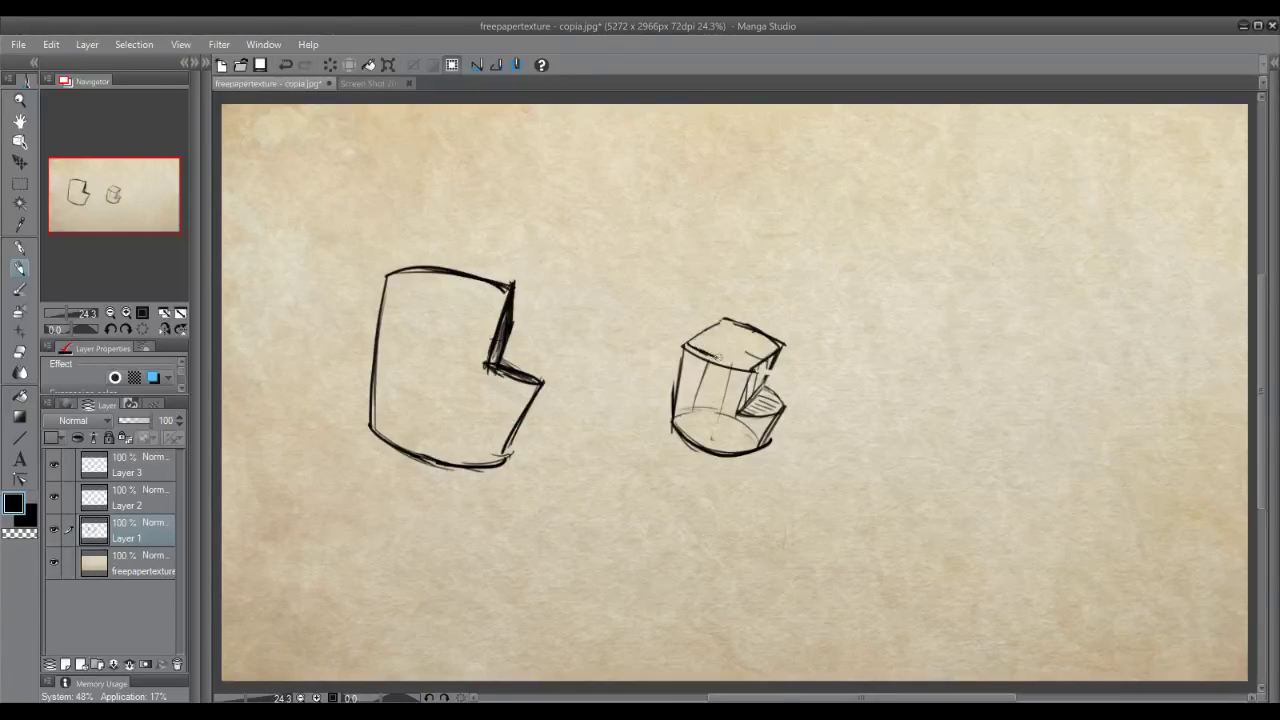
{"action": "mouse_move", "coordinate": [726, 357]}
{"action": "left_mouse_down"}
{"action": "mouse_move", "coordinate": [754, 367]}
{"action": "mouse_move", "coordinate": [700, 347]}
{"action": "mouse_move", "coordinate": [750, 370]}
{"action": "left_mouse_up"}
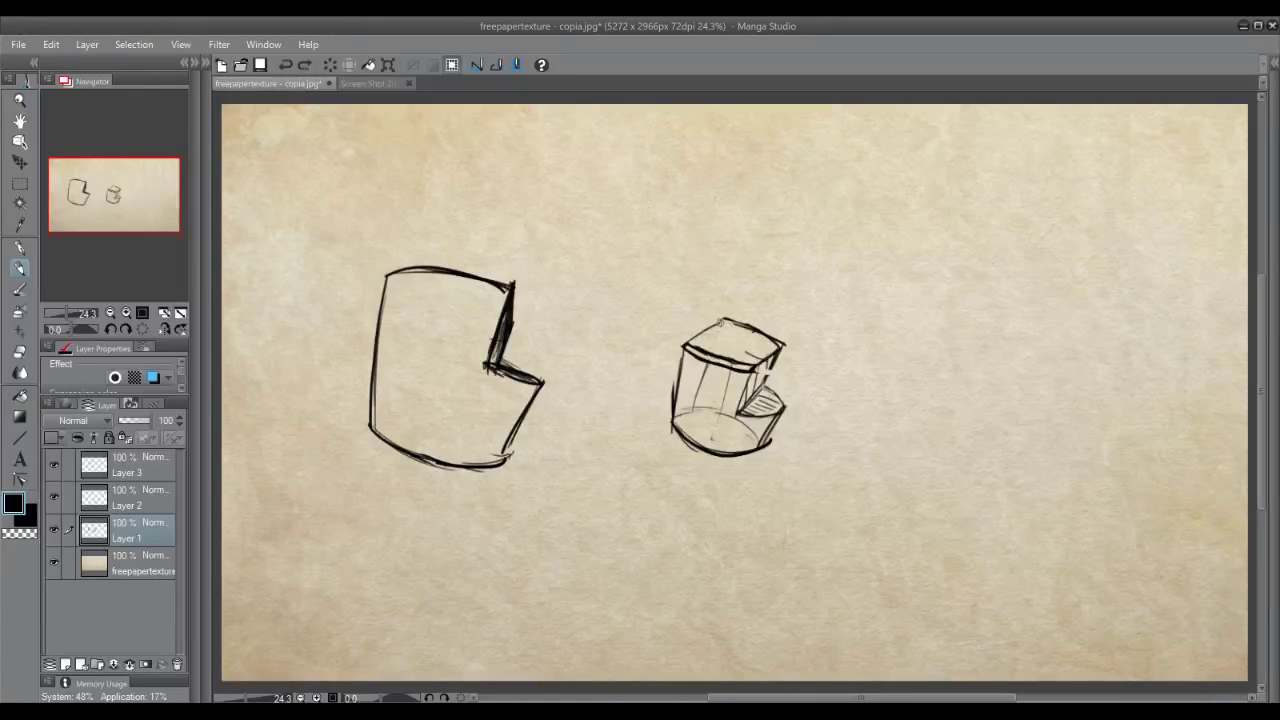
{"action": "left_click_drag", "start_coordinate": [722, 321], "coordinate": [778, 355]}
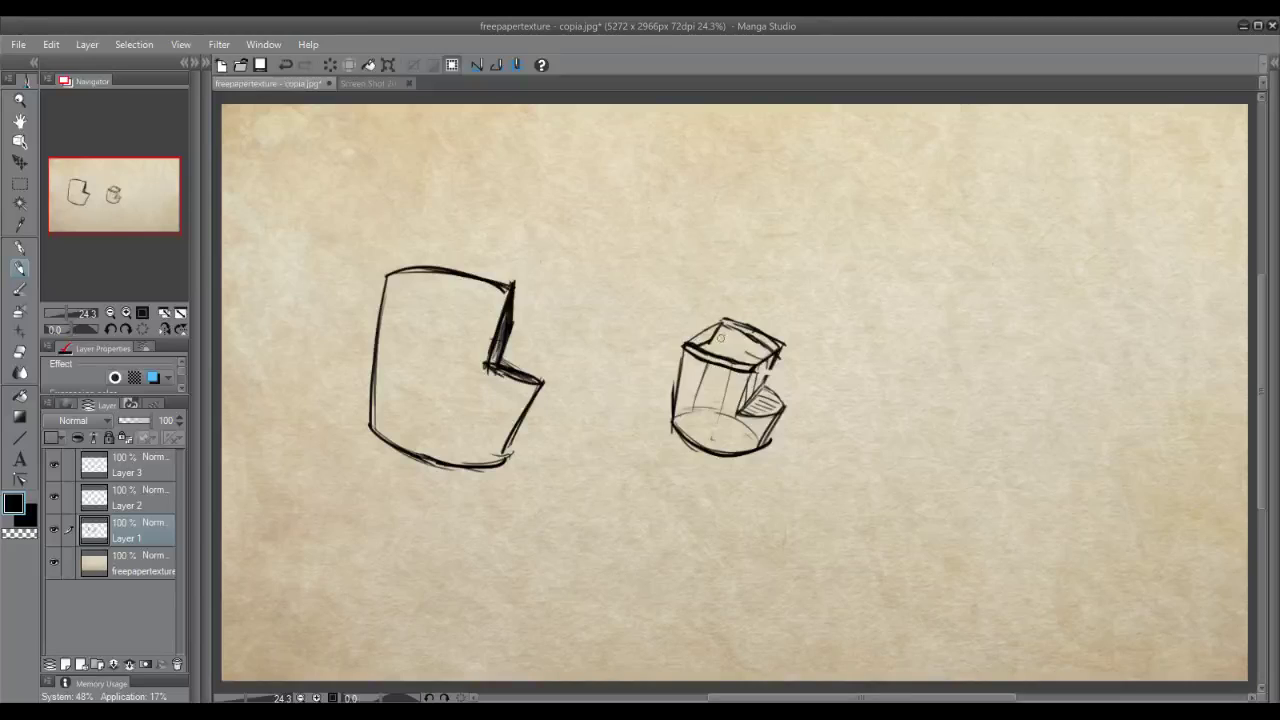
Draw thick curved strokes from the small form's top down its outer side, and reinforce the base edge
{"action": "mouse_move", "coordinate": [711, 353]}
{"action": "left_mouse_down"}
{"action": "mouse_move", "coordinate": [731, 340]}
{"action": "mouse_move", "coordinate": [684, 366]}
{"action": "mouse_move", "coordinate": [675, 395]}
{"action": "mouse_move", "coordinate": [700, 420]}
{"action": "mouse_move", "coordinate": [692, 379]}
{"action": "mouse_move", "coordinate": [692, 420]}
{"action": "left_mouse_up"}
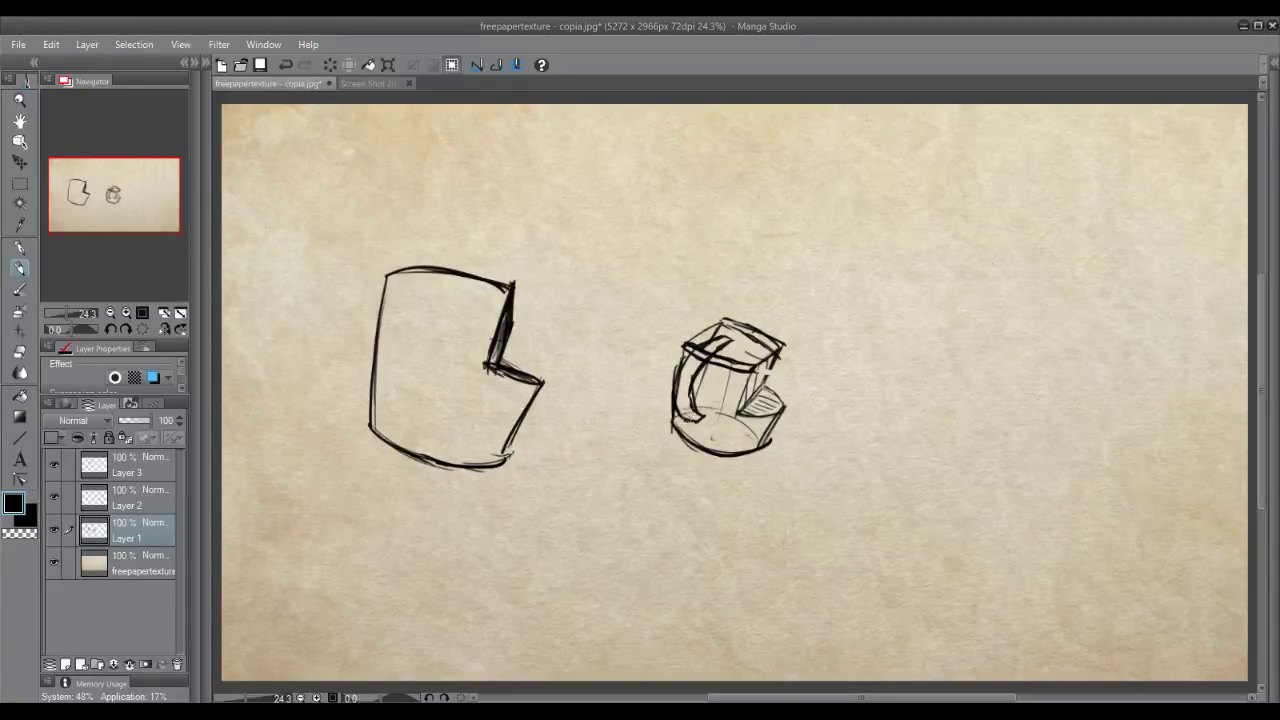
{"action": "key", "text": "ctrl+z"}
{"action": "mouse_move", "coordinate": [714, 342]}
{"action": "left_mouse_down"}
{"action": "mouse_move", "coordinate": [682, 378]}
{"action": "mouse_move", "coordinate": [680, 418]}
{"action": "left_mouse_up"}
{"action": "mouse_move", "coordinate": [698, 364]}
{"action": "left_mouse_down"}
{"action": "mouse_move", "coordinate": [702, 418]}
{"action": "mouse_move", "coordinate": [686, 421]}
{"action": "mouse_move", "coordinate": [706, 422]}
{"action": "mouse_move", "coordinate": [715, 344]}
{"action": "left_mouse_up"}
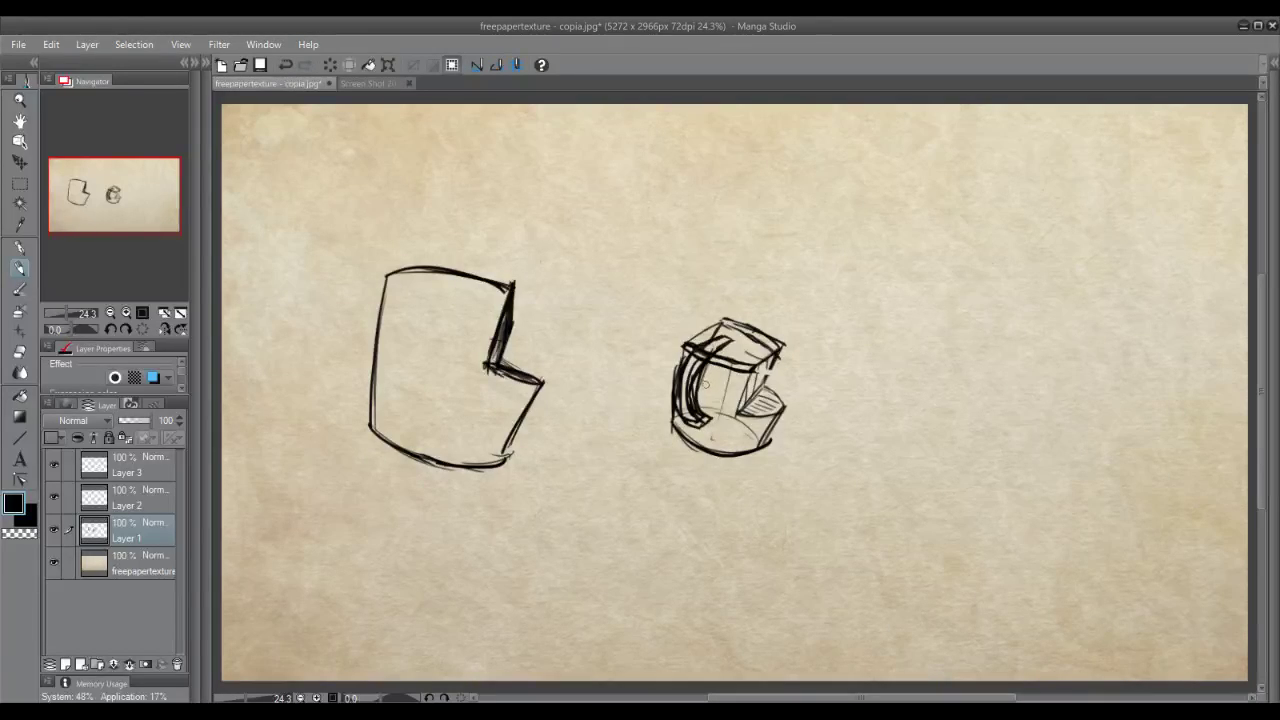
{"action": "left_click_drag", "start_coordinate": [775, 427], "coordinate": [758, 446]}
Erase the small form's curved side, redraw it tapering down to the base, and add a dark oval hole
{"action": "mouse_move", "coordinate": [687, 347]}
{"action": "left_mouse_down"}
{"action": "mouse_move", "coordinate": [682, 391]}
{"action": "mouse_move", "coordinate": [700, 372]}
{"action": "mouse_move", "coordinate": [674, 414]}
{"action": "mouse_move", "coordinate": [696, 432]}
{"action": "mouse_move", "coordinate": [708, 418]}
{"action": "mouse_move", "coordinate": [700, 384]}
{"action": "mouse_move", "coordinate": [690, 408]}
{"action": "mouse_move", "coordinate": [676, 362]}
{"action": "mouse_move", "coordinate": [662, 428]}
{"action": "left_mouse_up"}
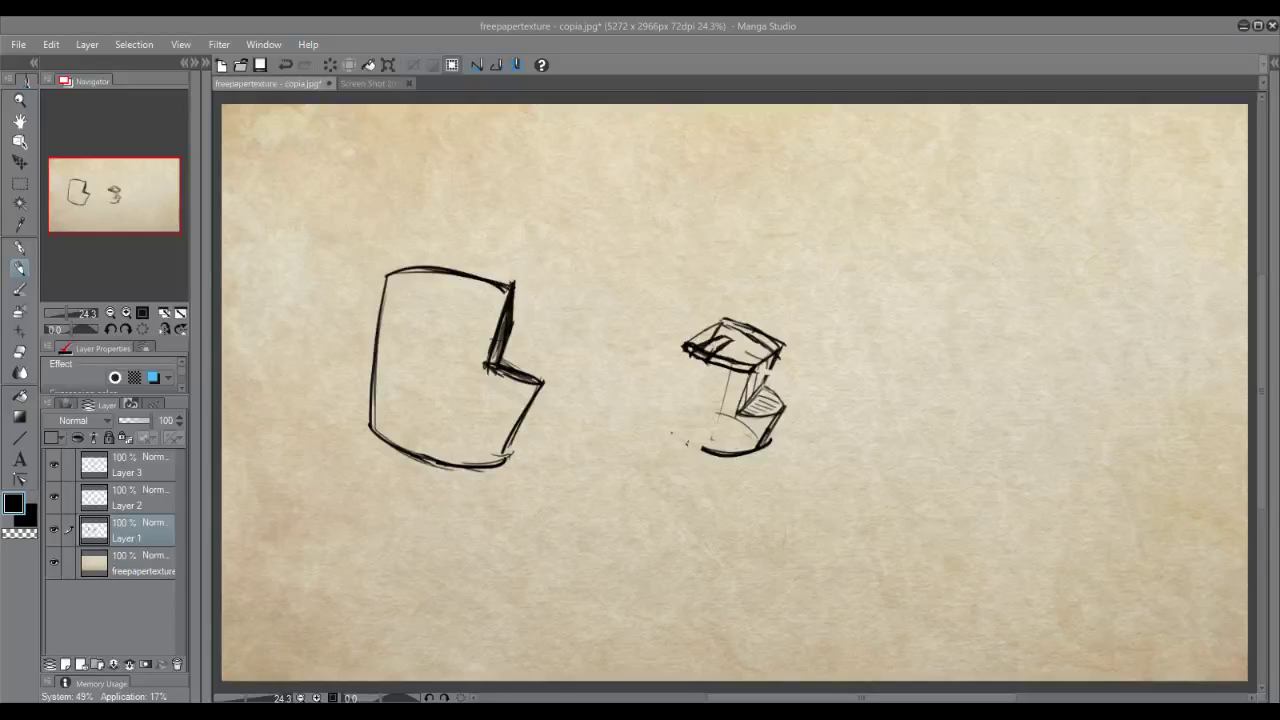
{"action": "left_click_drag", "start_coordinate": [688, 344], "coordinate": [682, 394]}
{"action": "mouse_move", "coordinate": [686, 393]}
{"action": "left_mouse_down"}
{"action": "mouse_move", "coordinate": [718, 464]}
{"action": "mouse_move", "coordinate": [709, 437]}
{"action": "mouse_move", "coordinate": [729, 415]}
{"action": "mouse_move", "coordinate": [713, 422]}
{"action": "mouse_move", "coordinate": [726, 440]}
{"action": "mouse_move", "coordinate": [734, 414]}
{"action": "mouse_move", "coordinate": [716, 420]}
{"action": "mouse_move", "coordinate": [734, 428]}
{"action": "mouse_move", "coordinate": [722, 436]}
{"action": "left_mouse_up"}
{"action": "key", "text": "ctrl+z"}
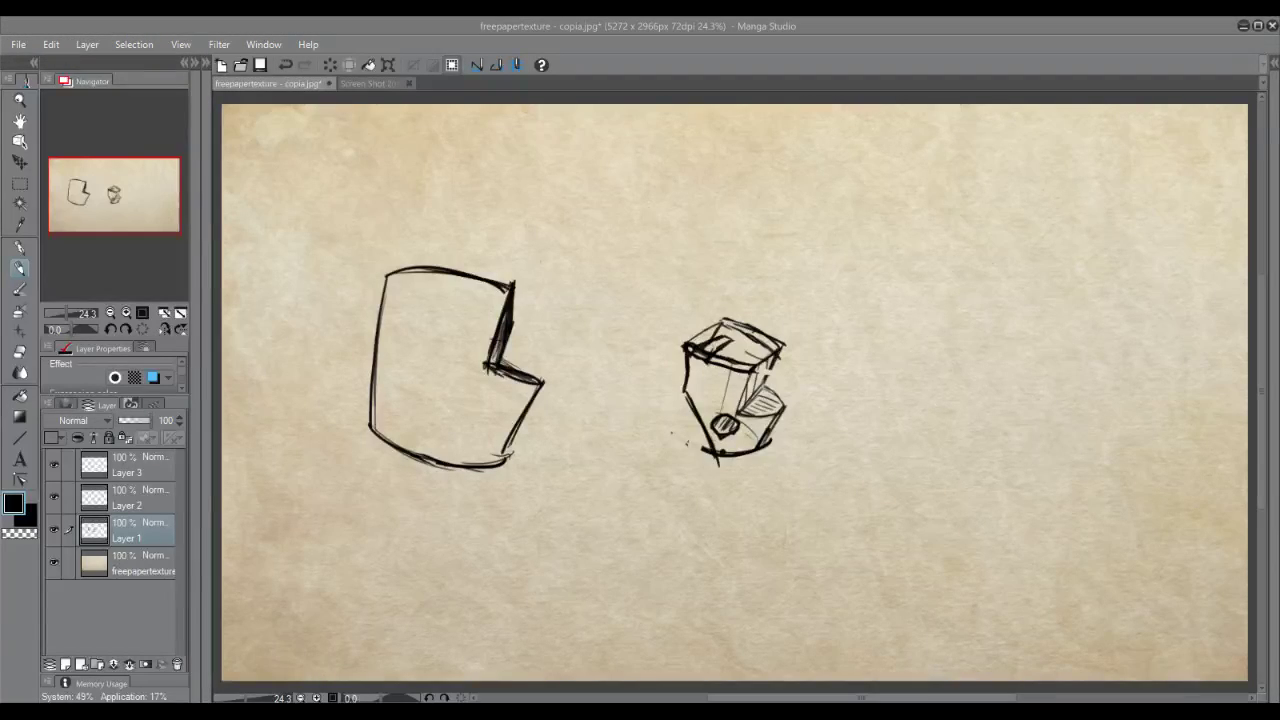
Add a second dark hole near the base and thicken the small form's notch and side outlines
{"action": "mouse_move", "coordinate": [740, 426]}
{"action": "left_mouse_down"}
{"action": "mouse_move", "coordinate": [754, 448]}
{"action": "mouse_move", "coordinate": [763, 434]}
{"action": "left_mouse_up"}
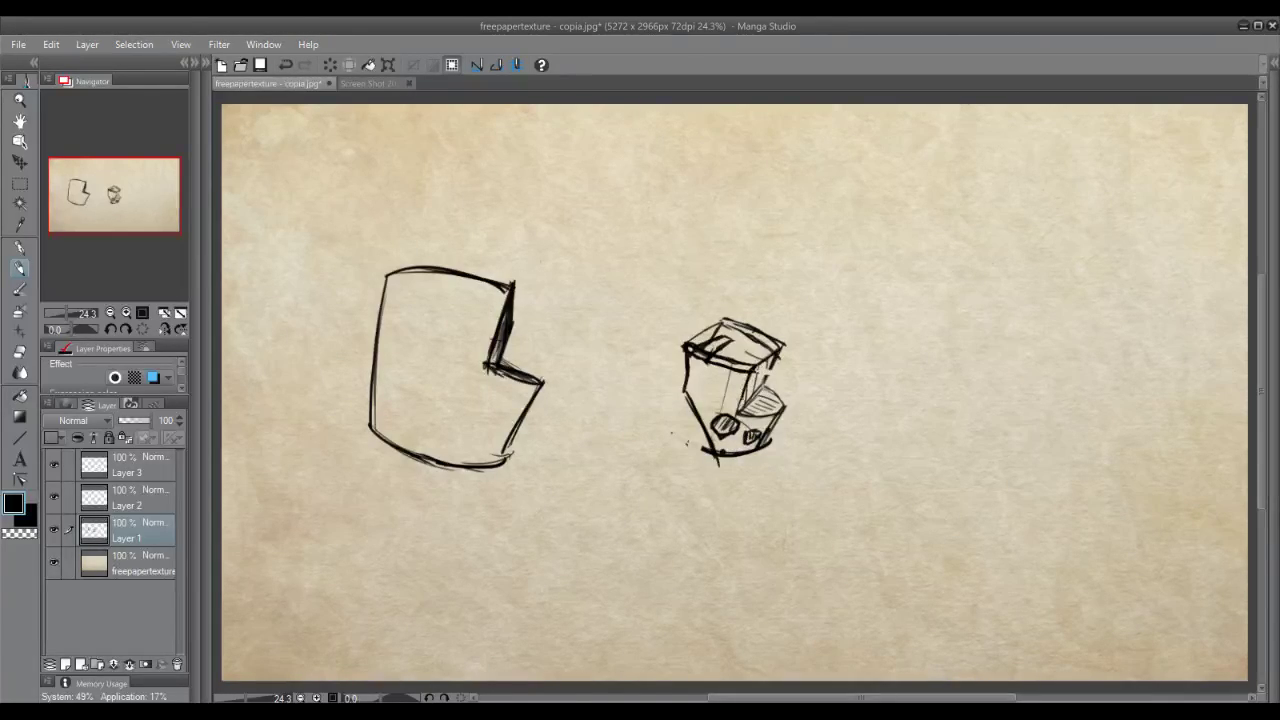
{"action": "mouse_move", "coordinate": [749, 373]}
{"action": "left_mouse_down"}
{"action": "mouse_move", "coordinate": [741, 413]}
{"action": "mouse_move", "coordinate": [779, 411]}
{"action": "mouse_move", "coordinate": [762, 434]}
{"action": "mouse_move", "coordinate": [773, 395]}
{"action": "left_mouse_up"}
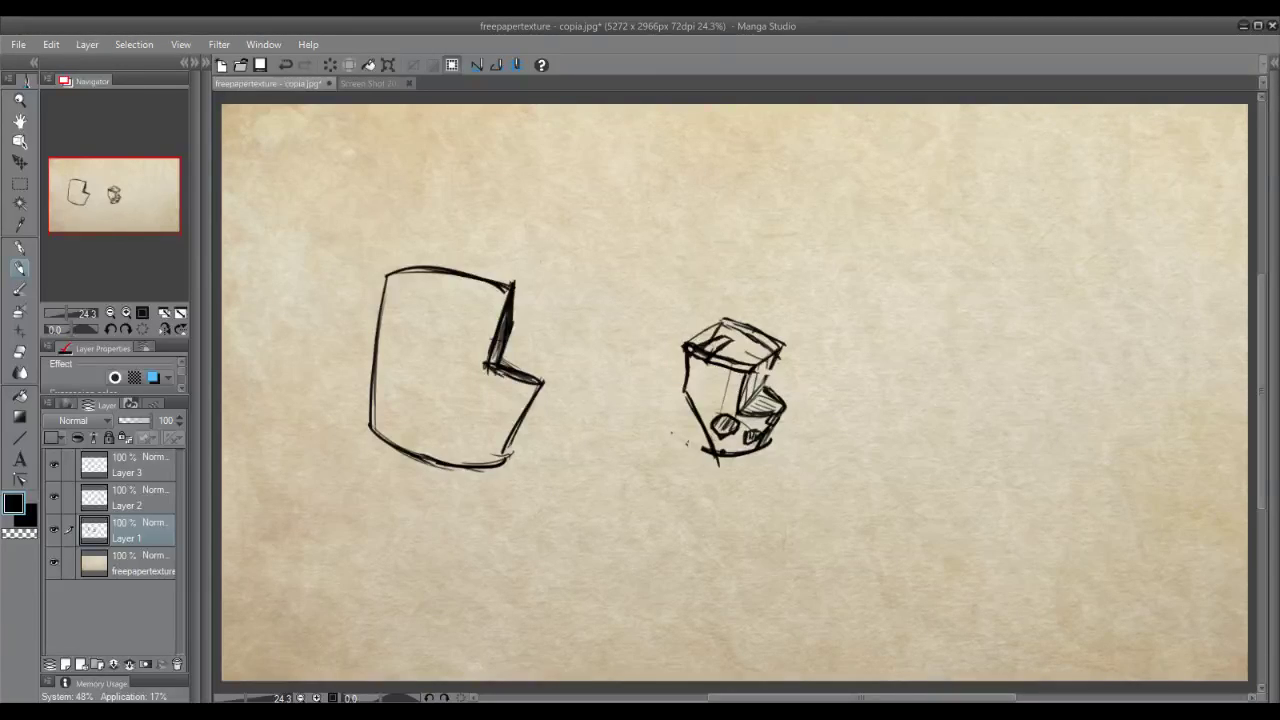
{"action": "mouse_move", "coordinate": [748, 373]}
{"action": "left_mouse_down"}
{"action": "mouse_move", "coordinate": [743, 412]}
{"action": "mouse_move", "coordinate": [766, 377]}
{"action": "mouse_move", "coordinate": [706, 427]}
{"action": "mouse_move", "coordinate": [717, 451]}
{"action": "left_mouse_up"}
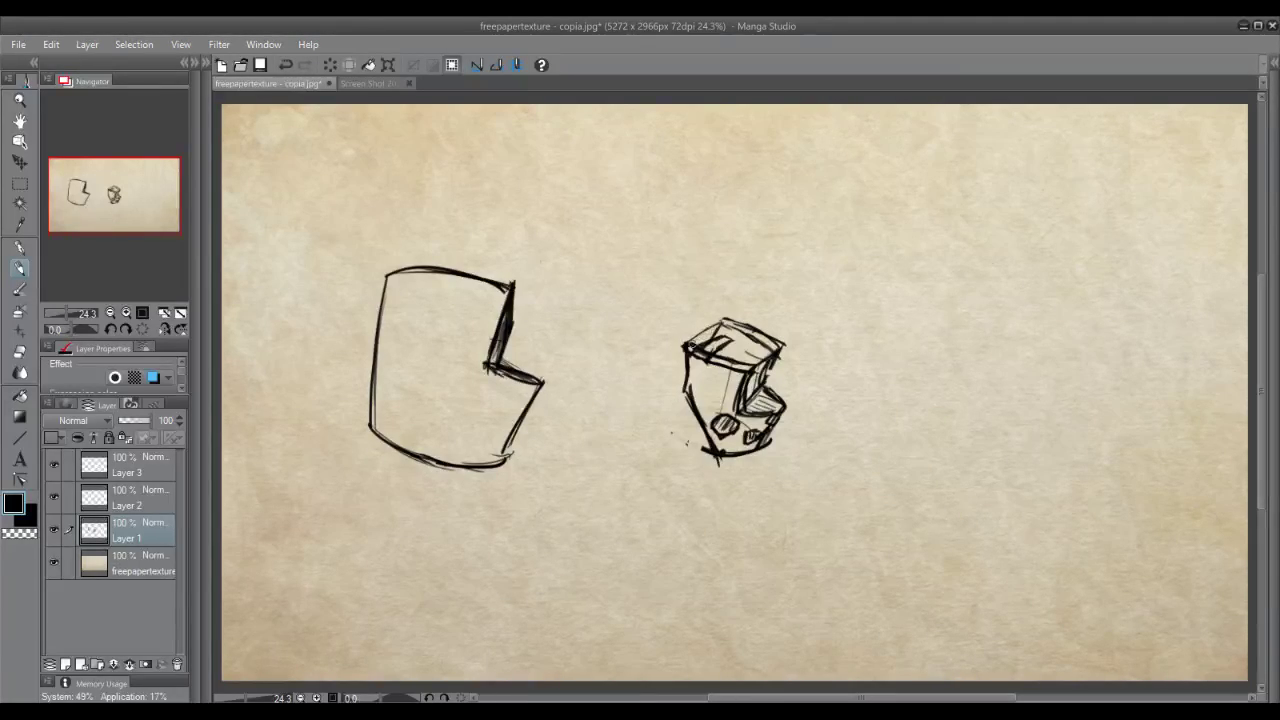
Clear all the drawings from Layer 1
{"action": "mouse_move", "coordinate": [684, 404]}
{"action": "left_mouse_down"}
{"action": "mouse_move", "coordinate": [699, 442]}
{"action": "mouse_move", "coordinate": [690, 404]}
{"action": "left_mouse_up"}
{"action": "left_click", "coordinate": [327, 64]}
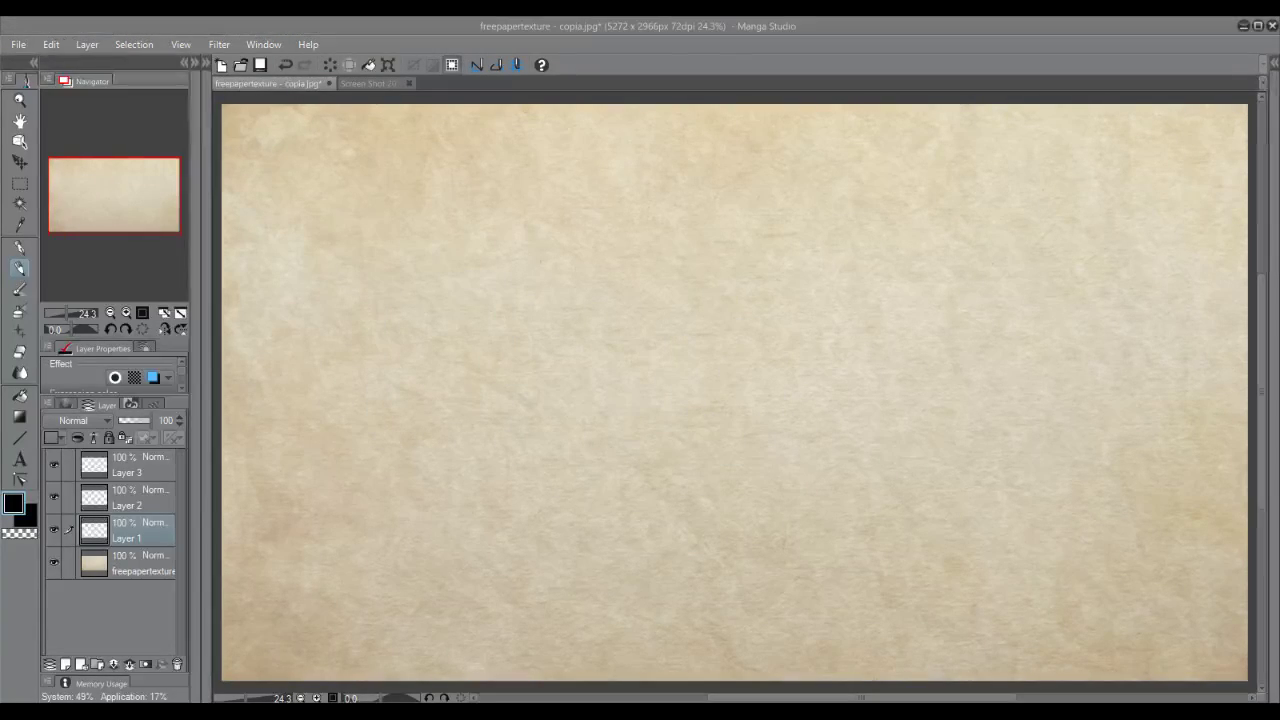